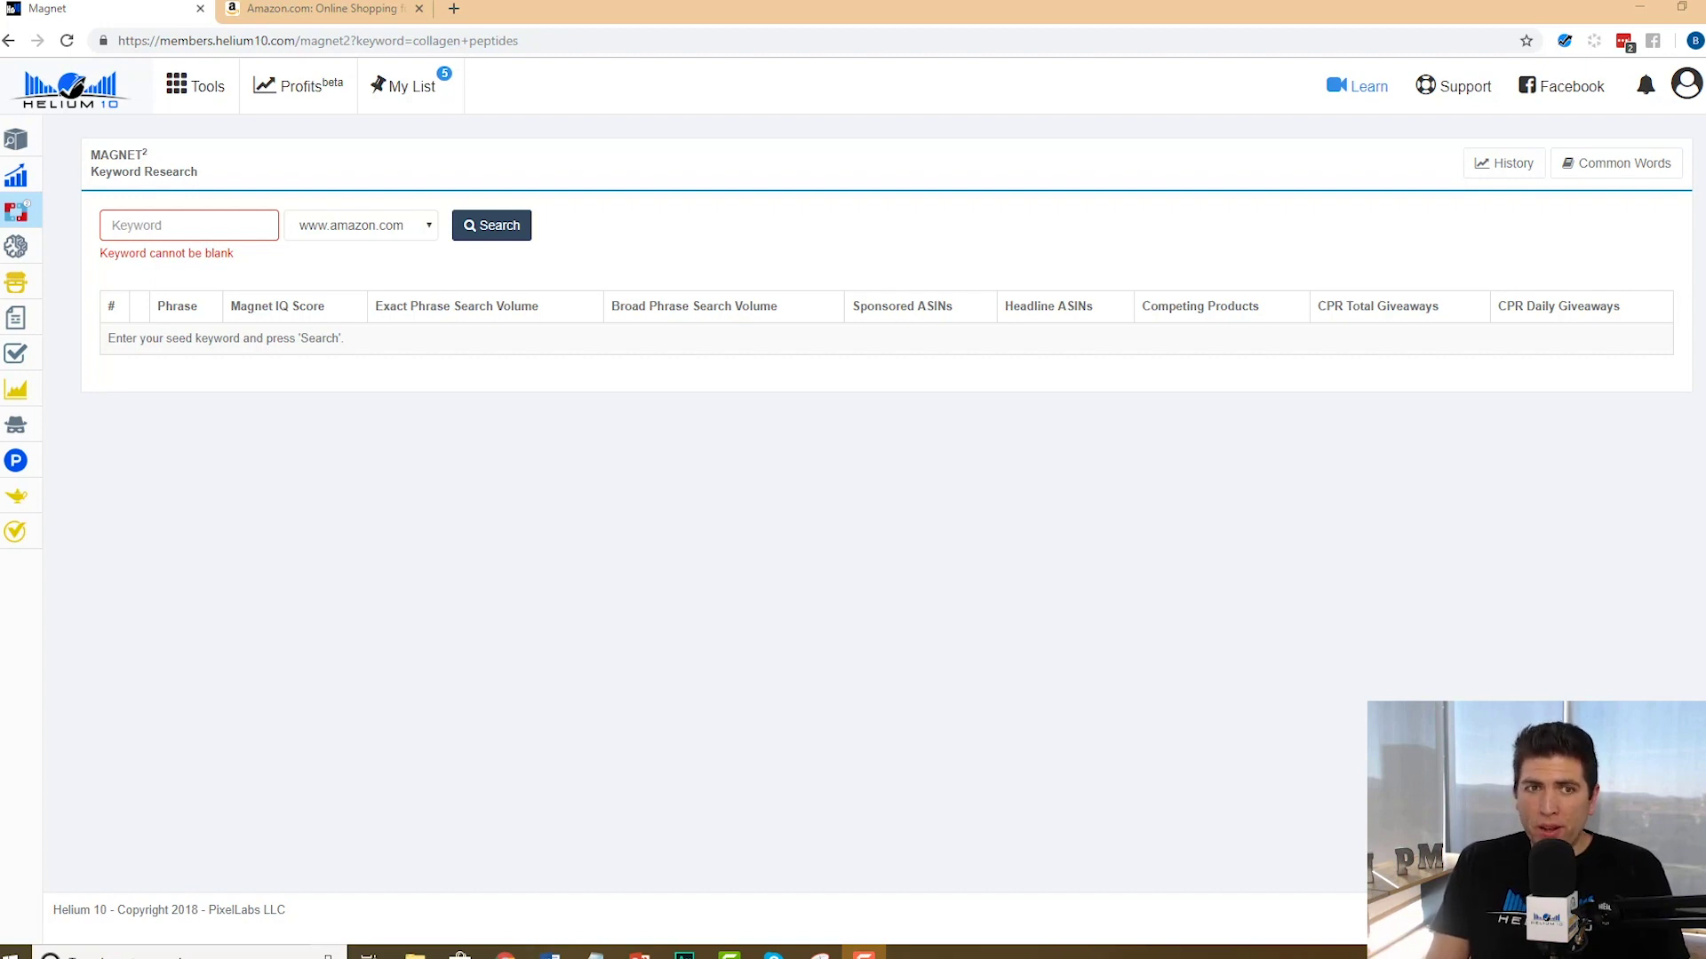
left_click(255, 230)
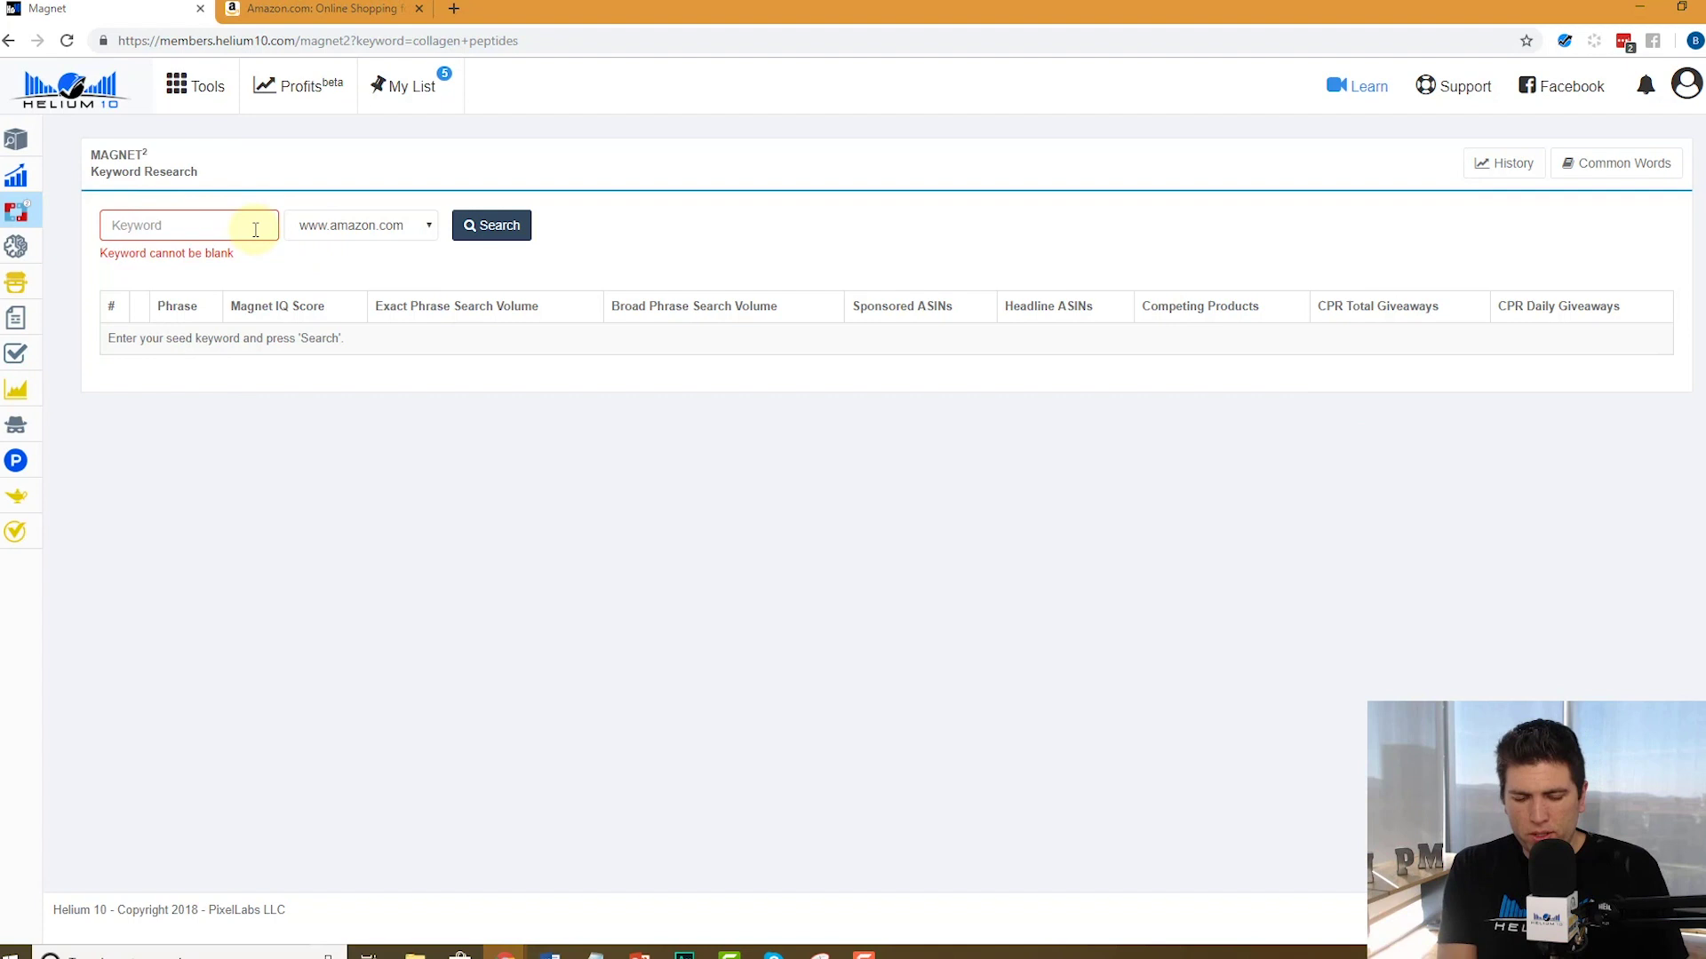
type("collagen peptides")
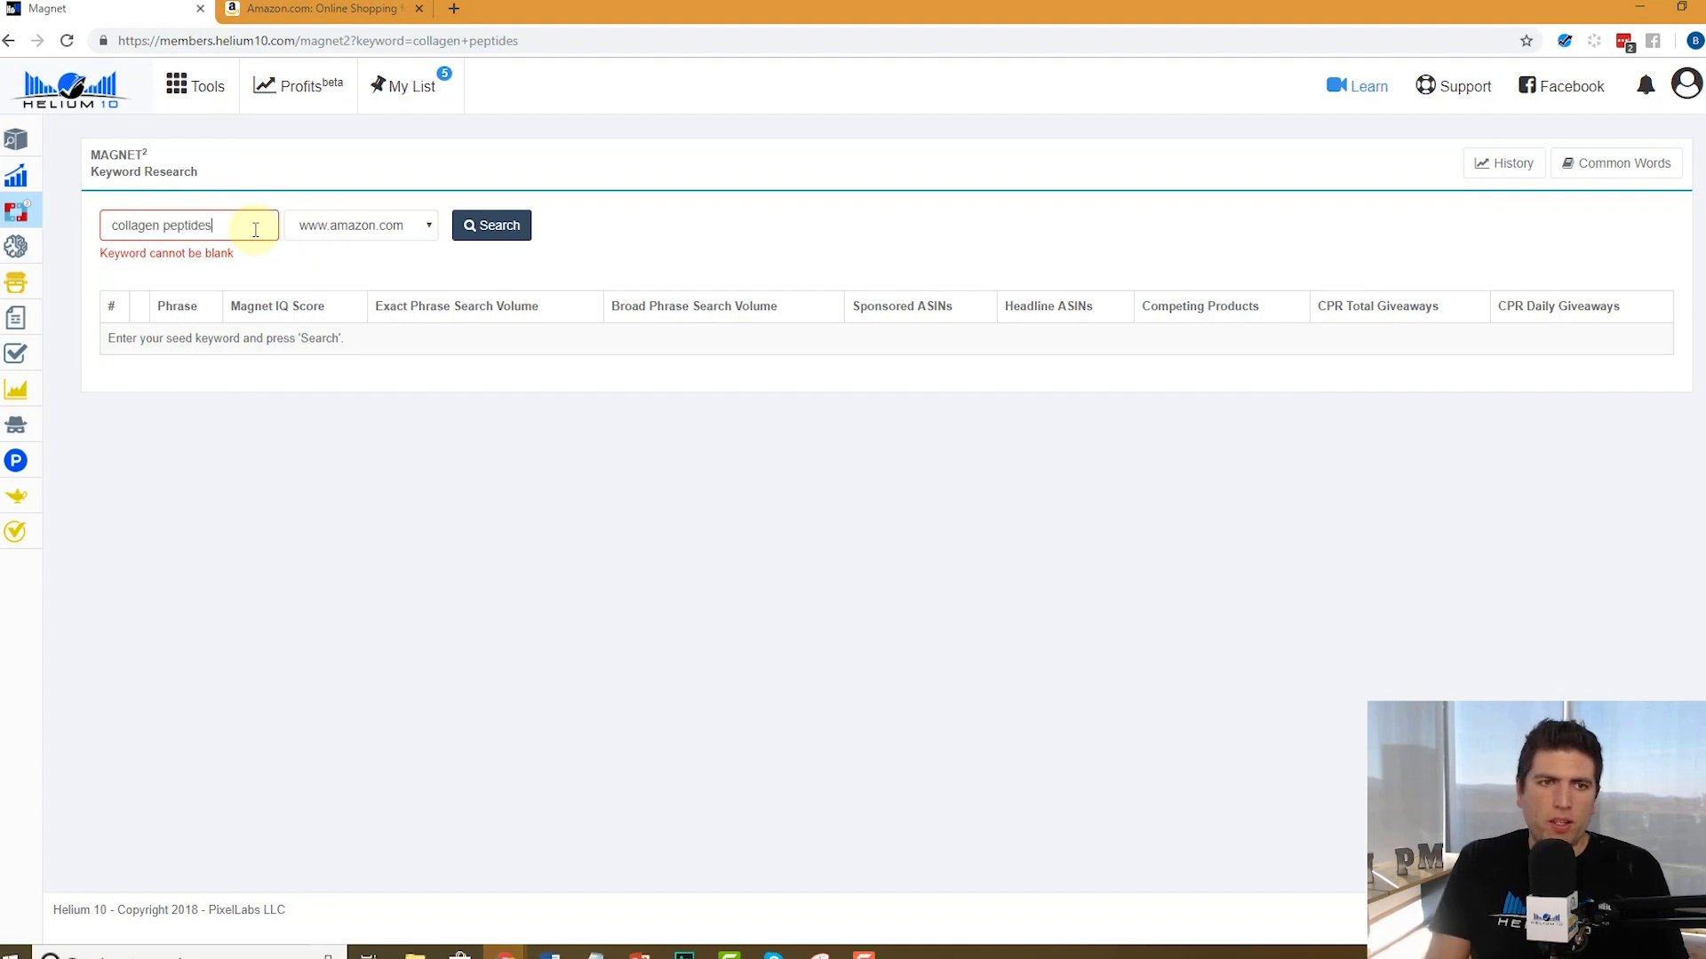
left_click(491, 227)
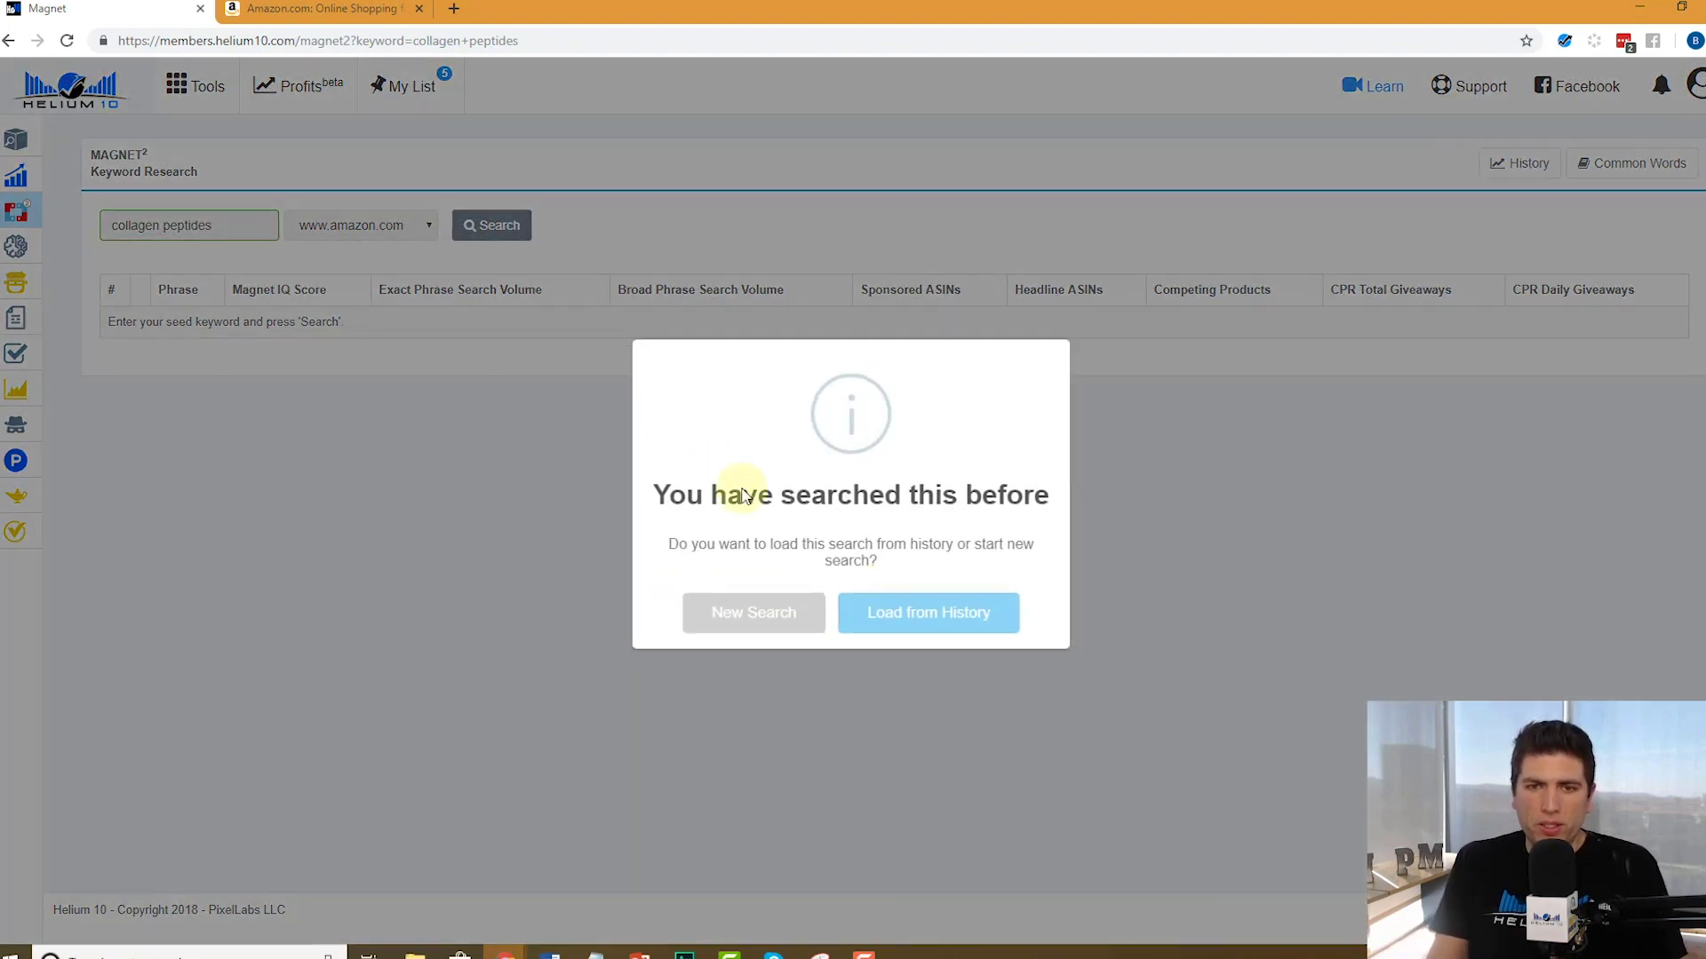
left_click(760, 613)
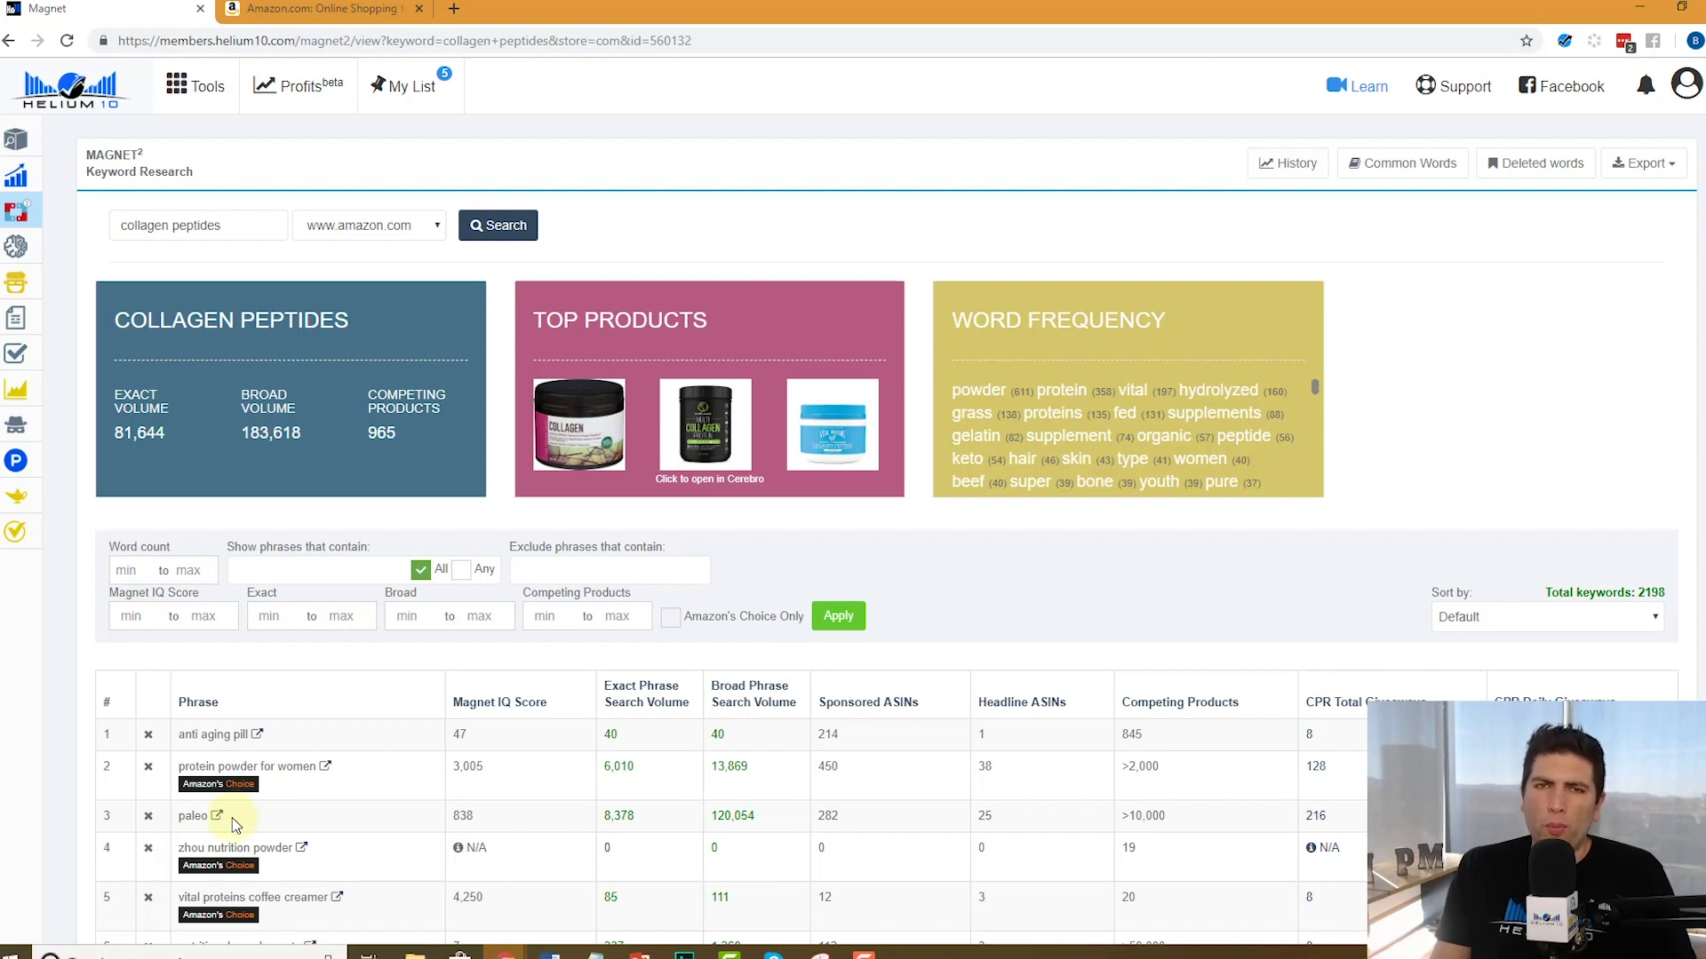
- Scroll the results and highlight the phrase 'paleo' and its 8,378 exact search volume
scroll(231, 817, "down", 2)
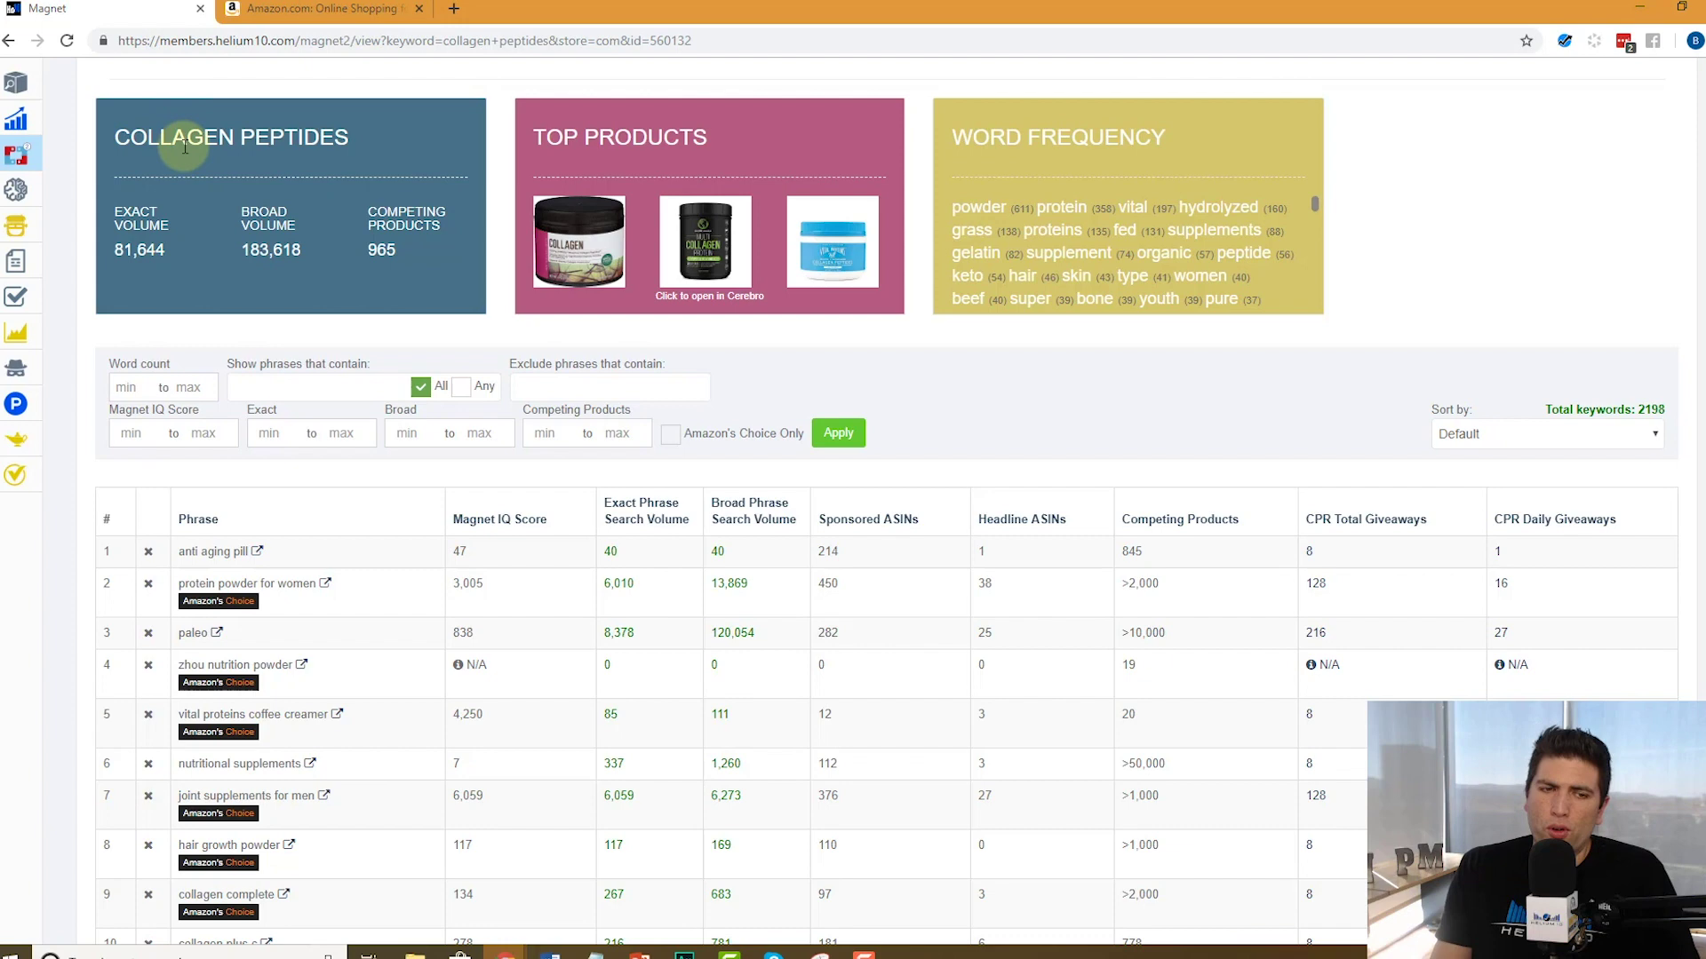
double_click(197, 634)
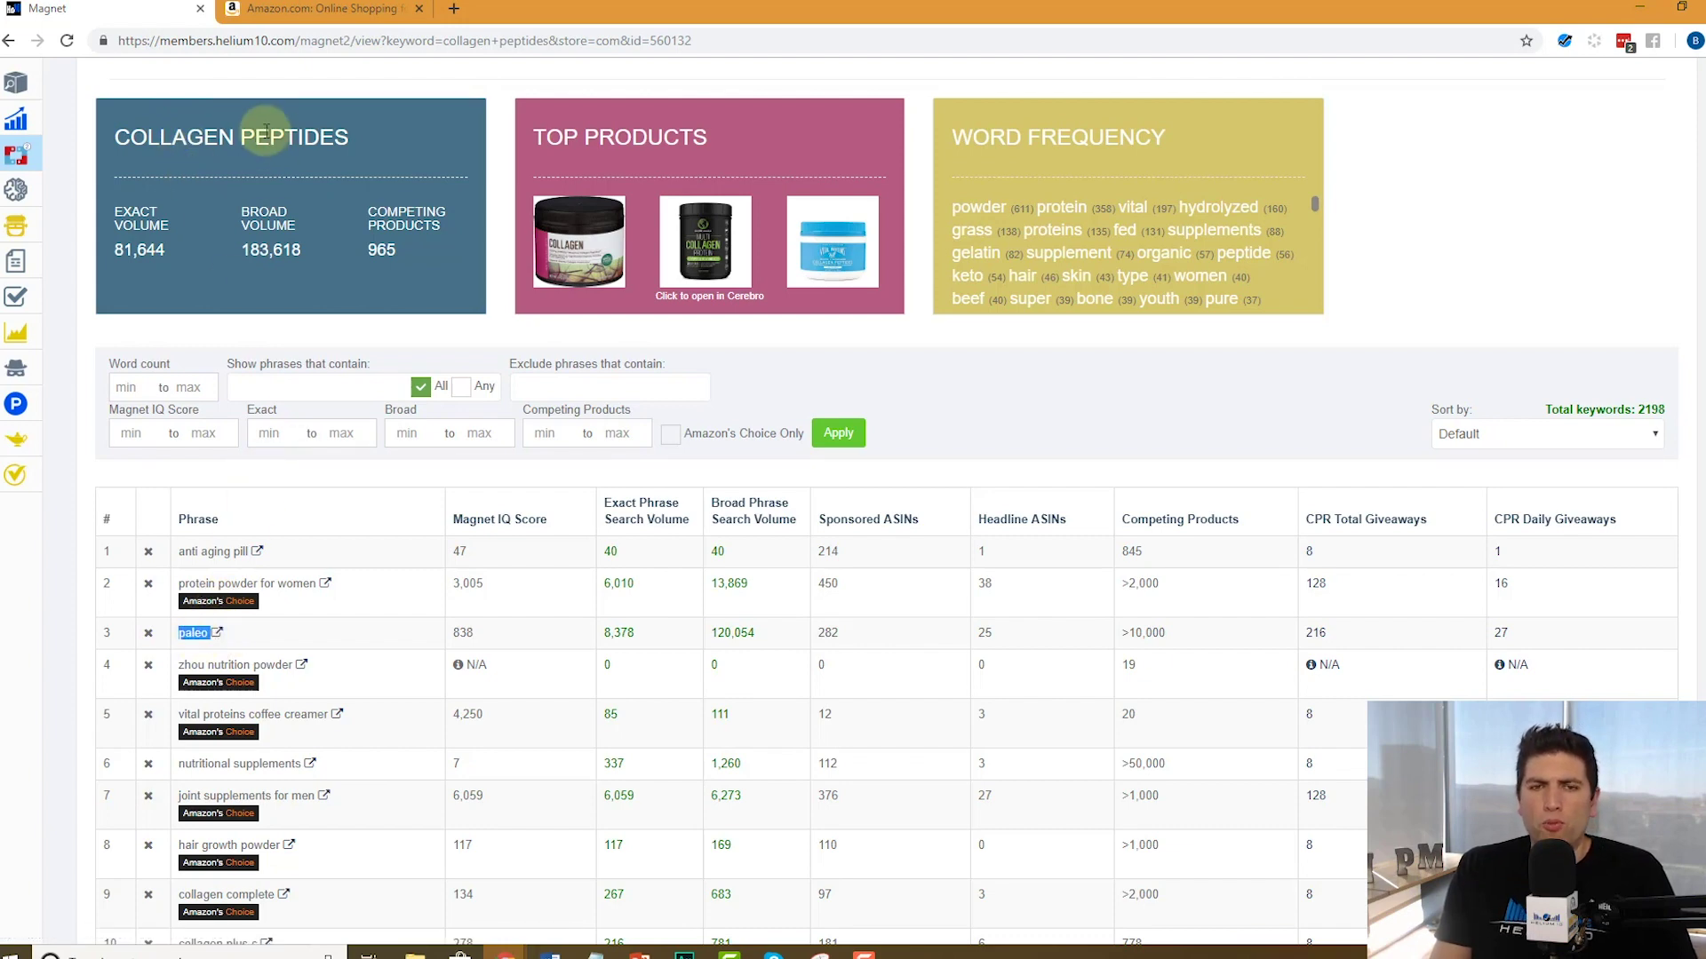
double_click(620, 632)
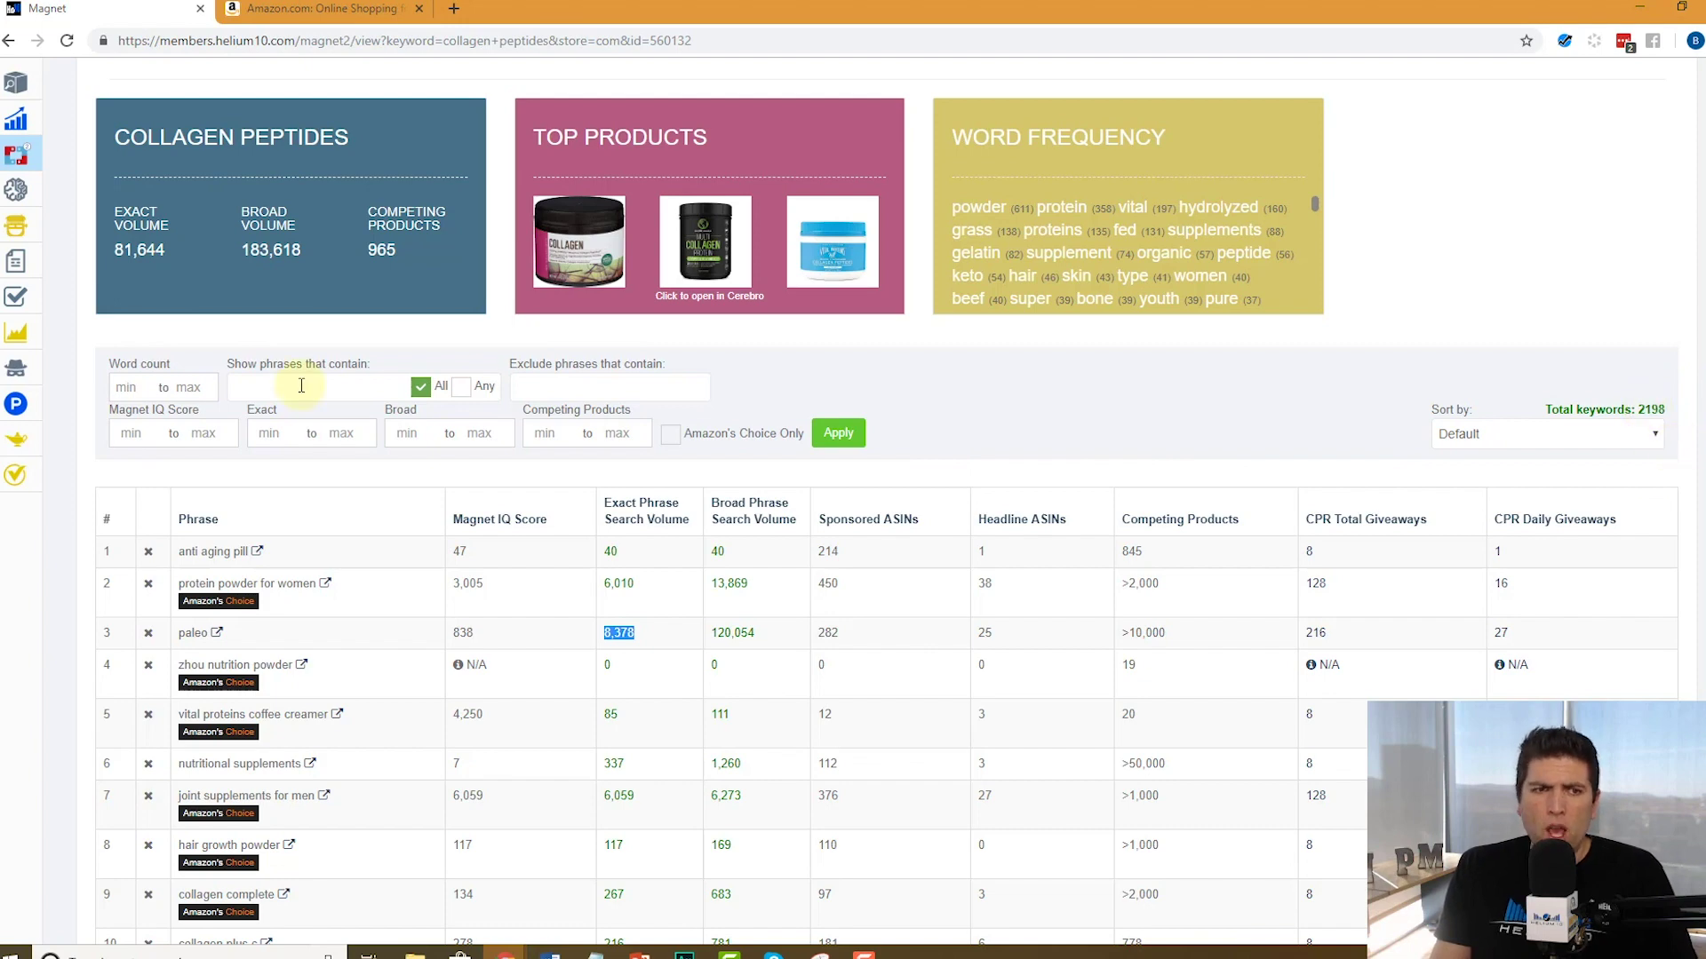
- Filter the keywords to a word count of 2 to 4, leaving 1846 results
left_click(126, 388)
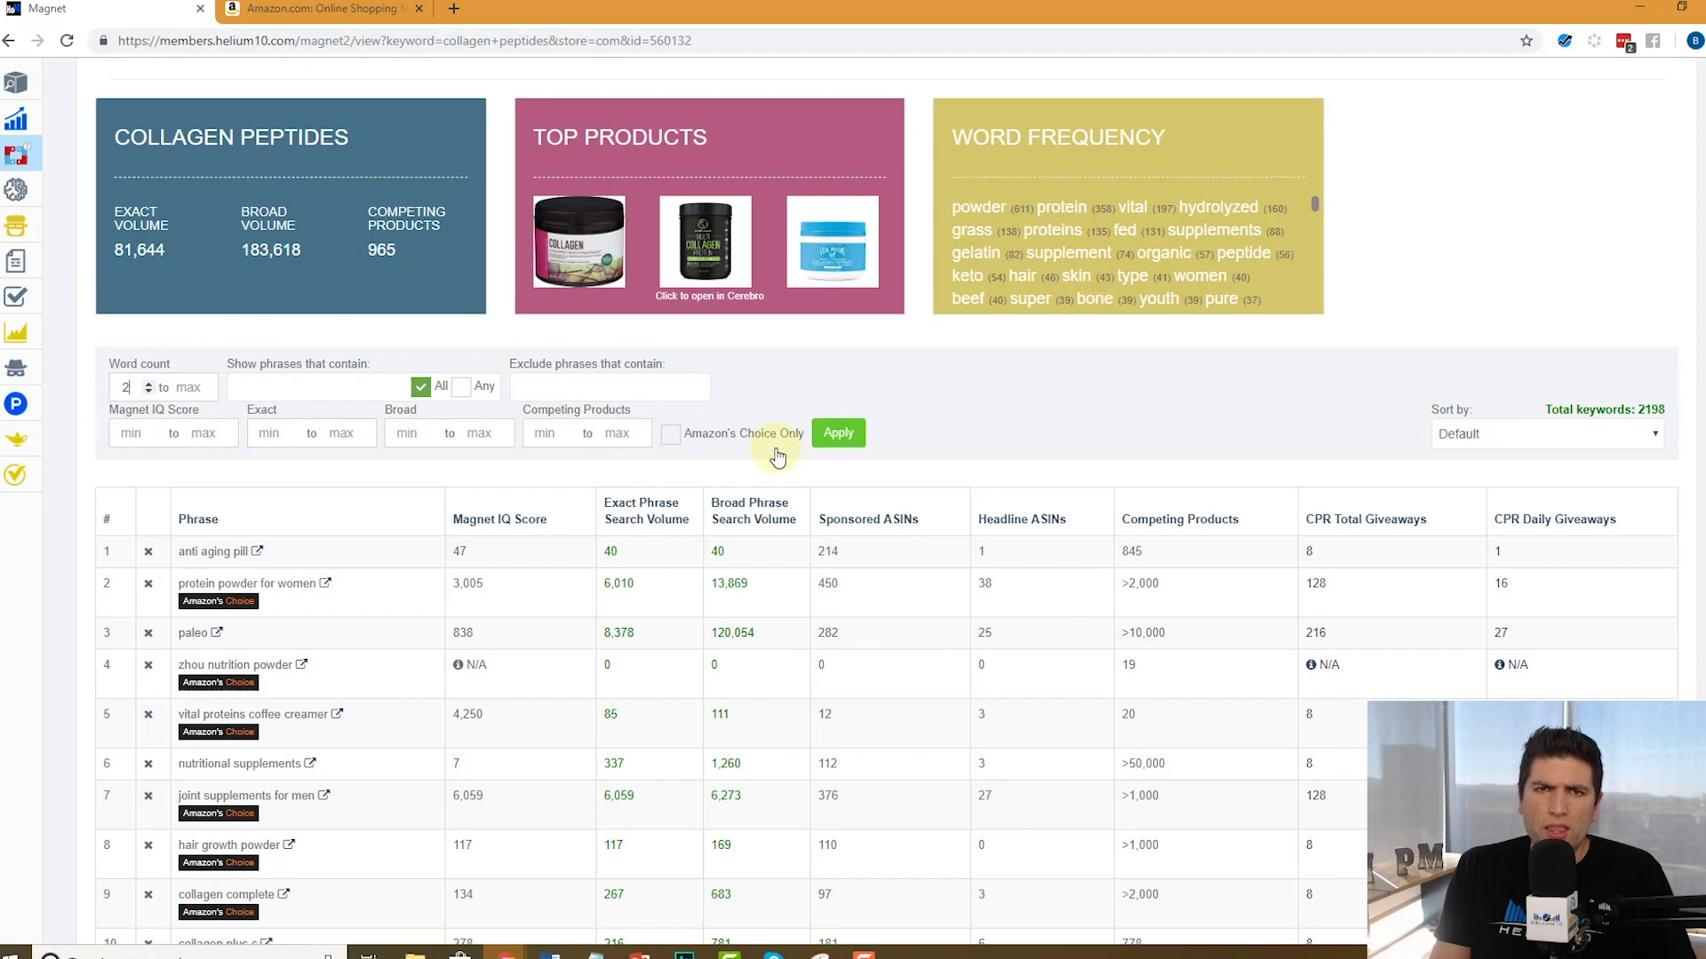
left_click(836, 433)
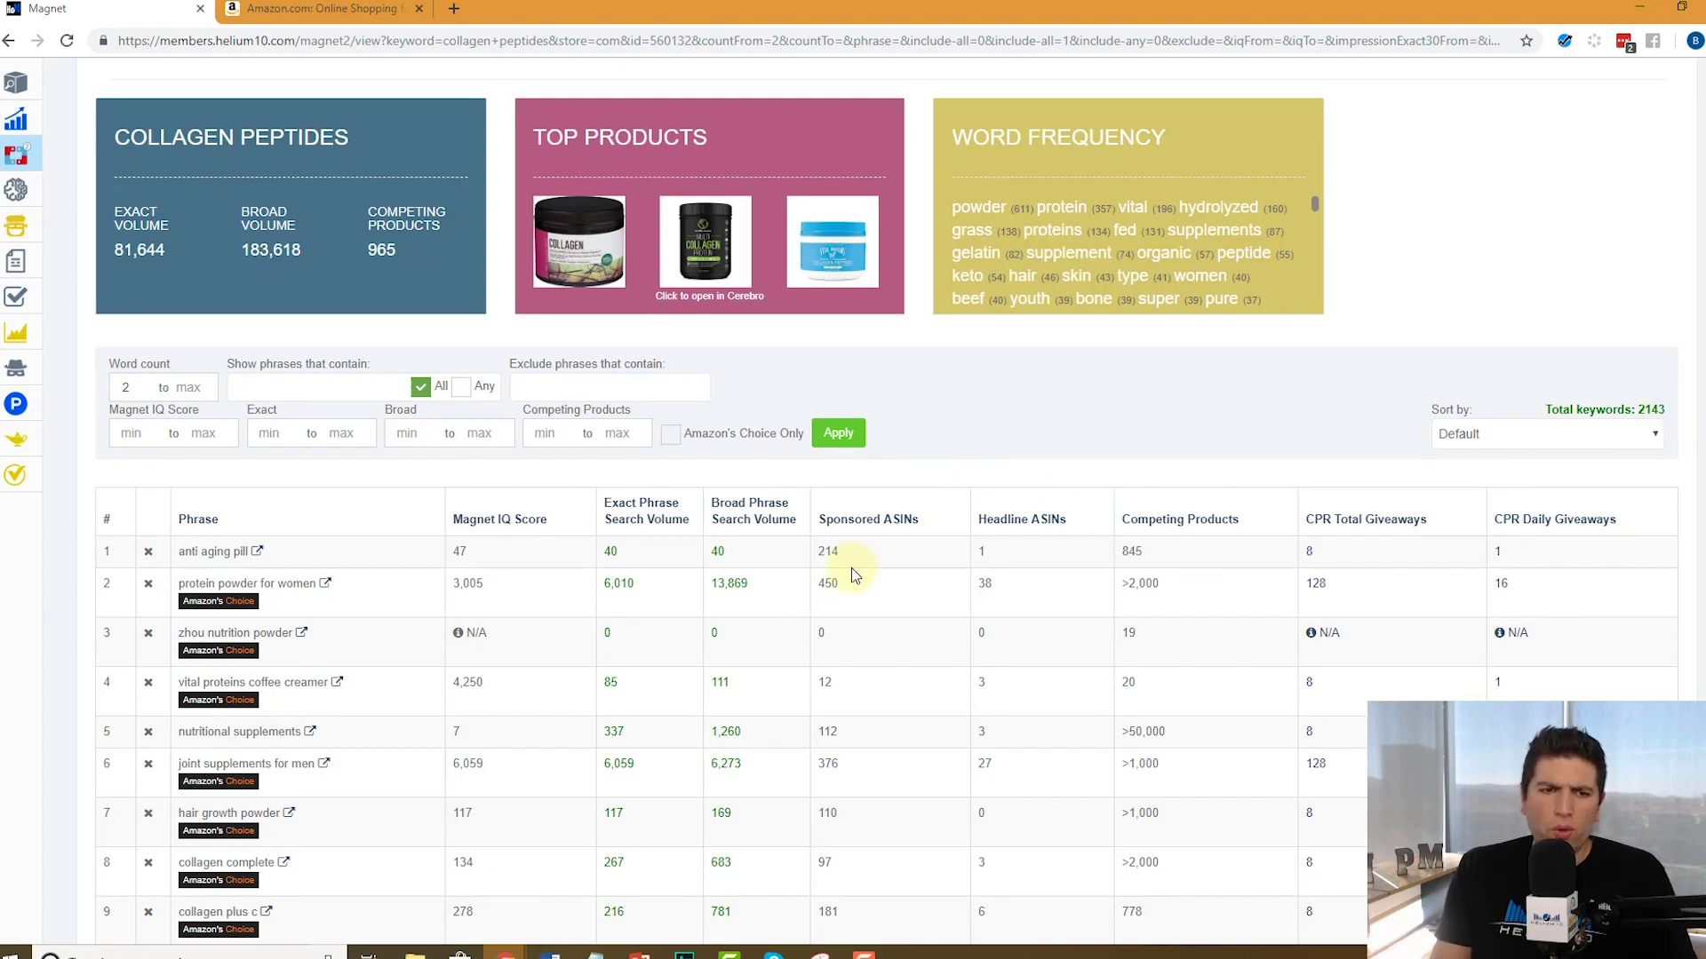
scroll(850, 574, "down", 9)
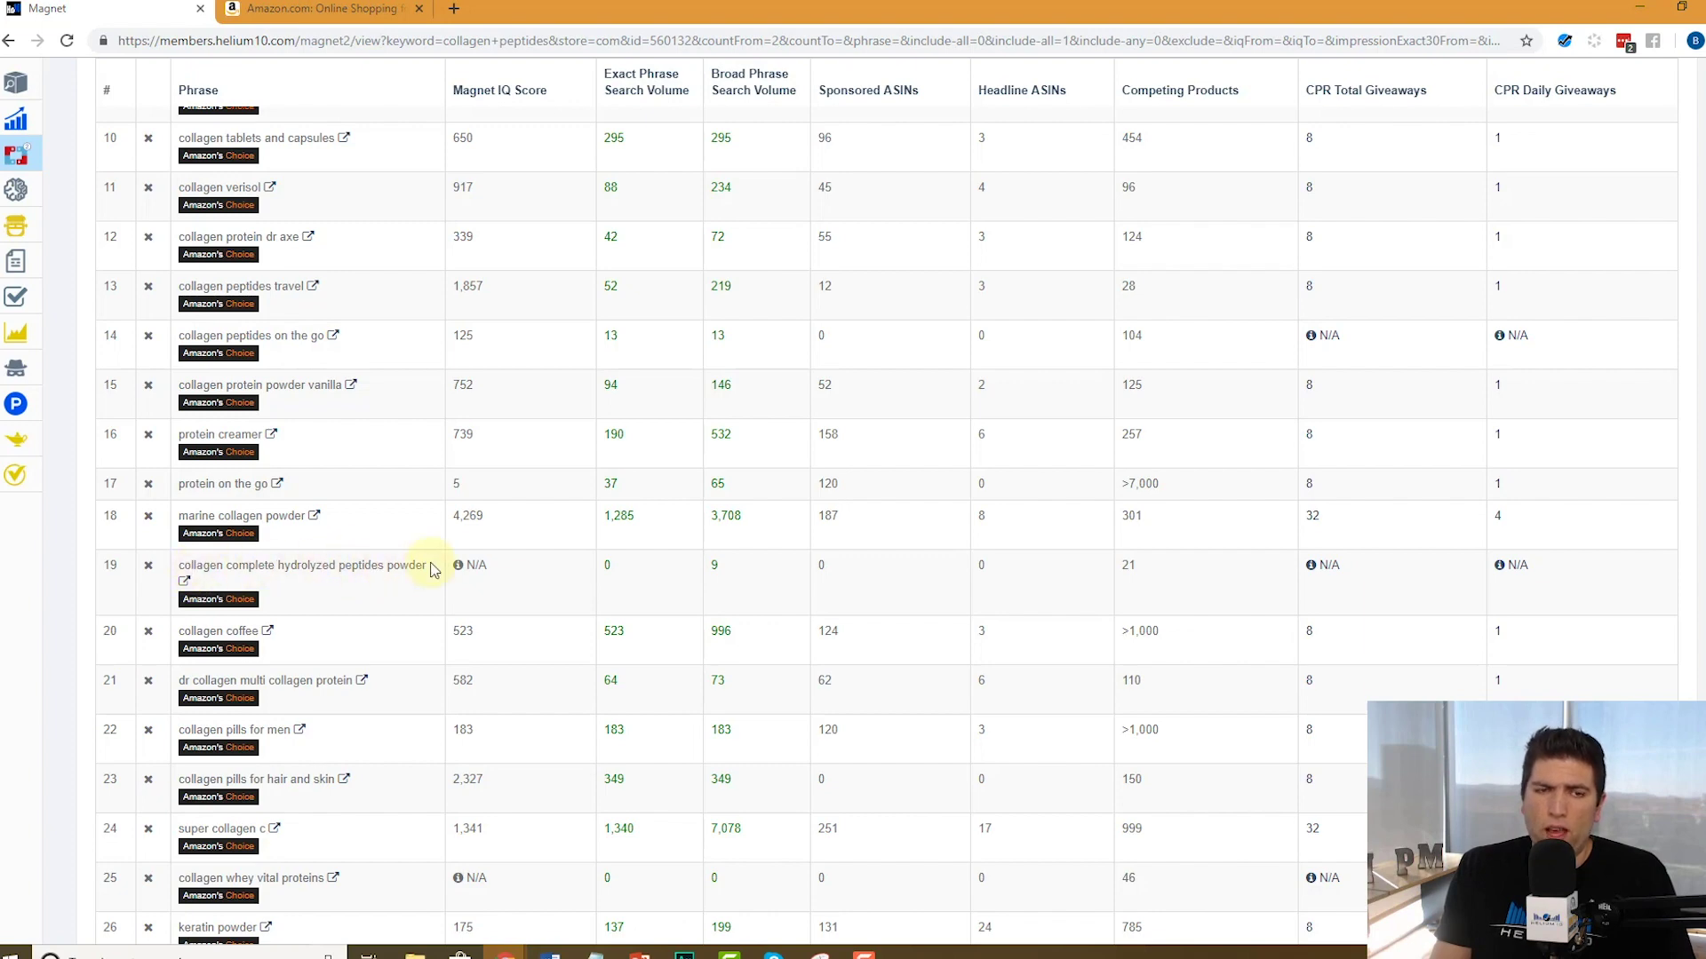
scroll(426, 569, "up", 10)
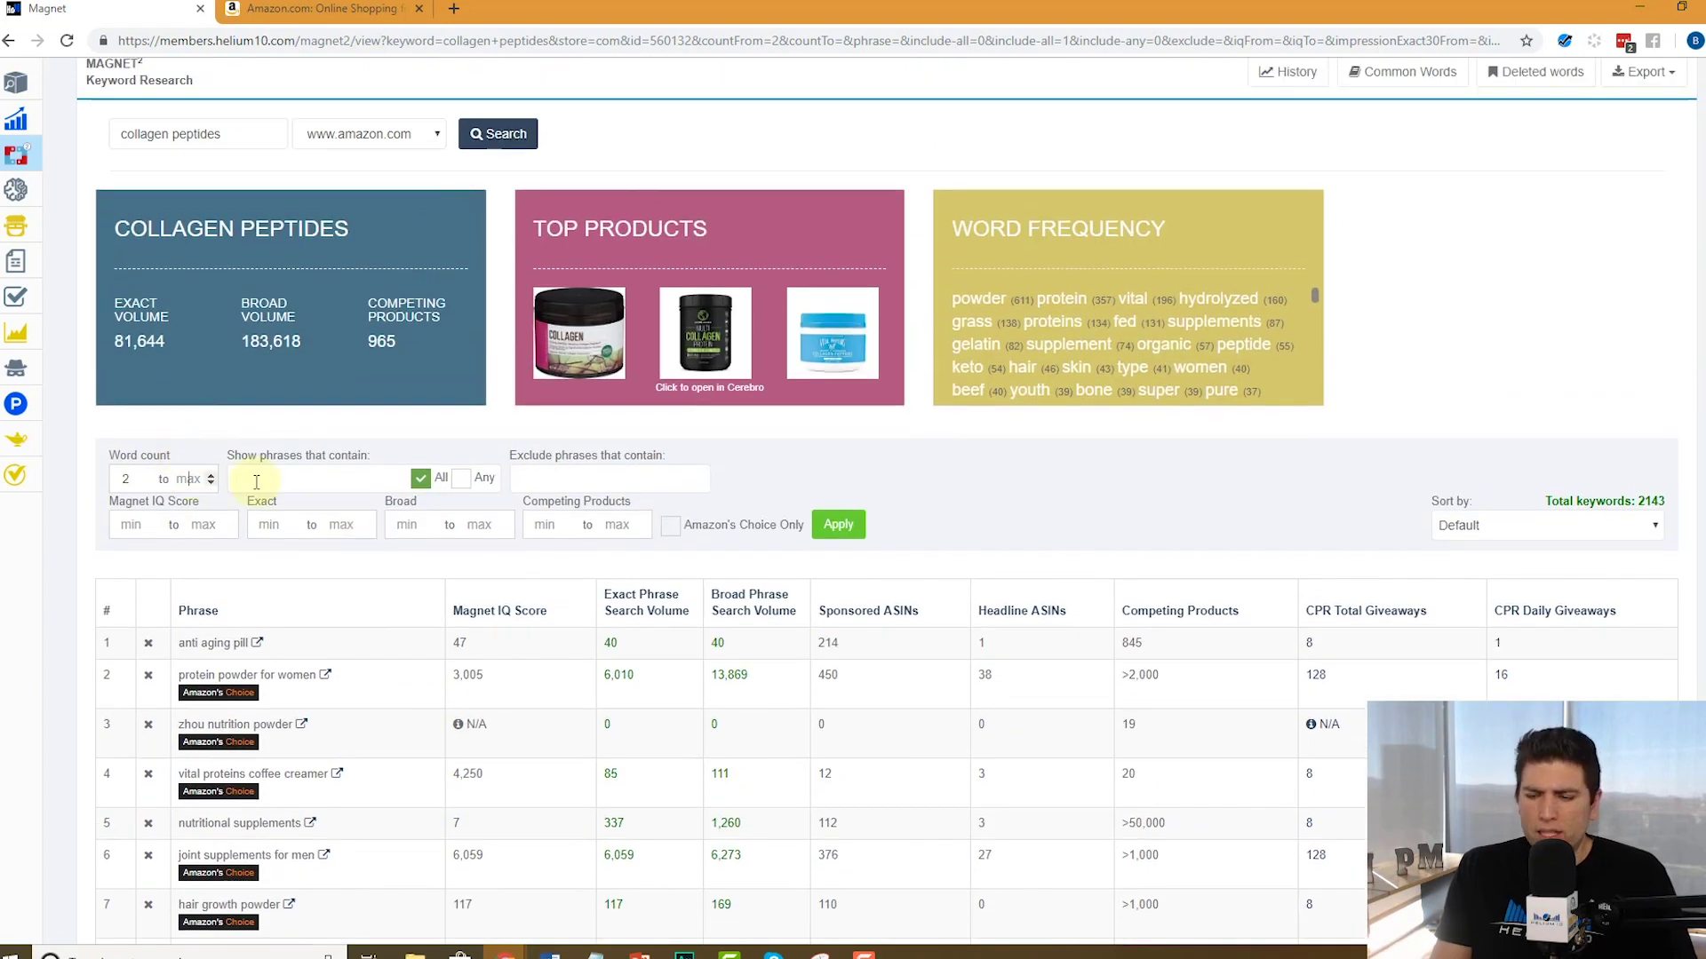
type("4")
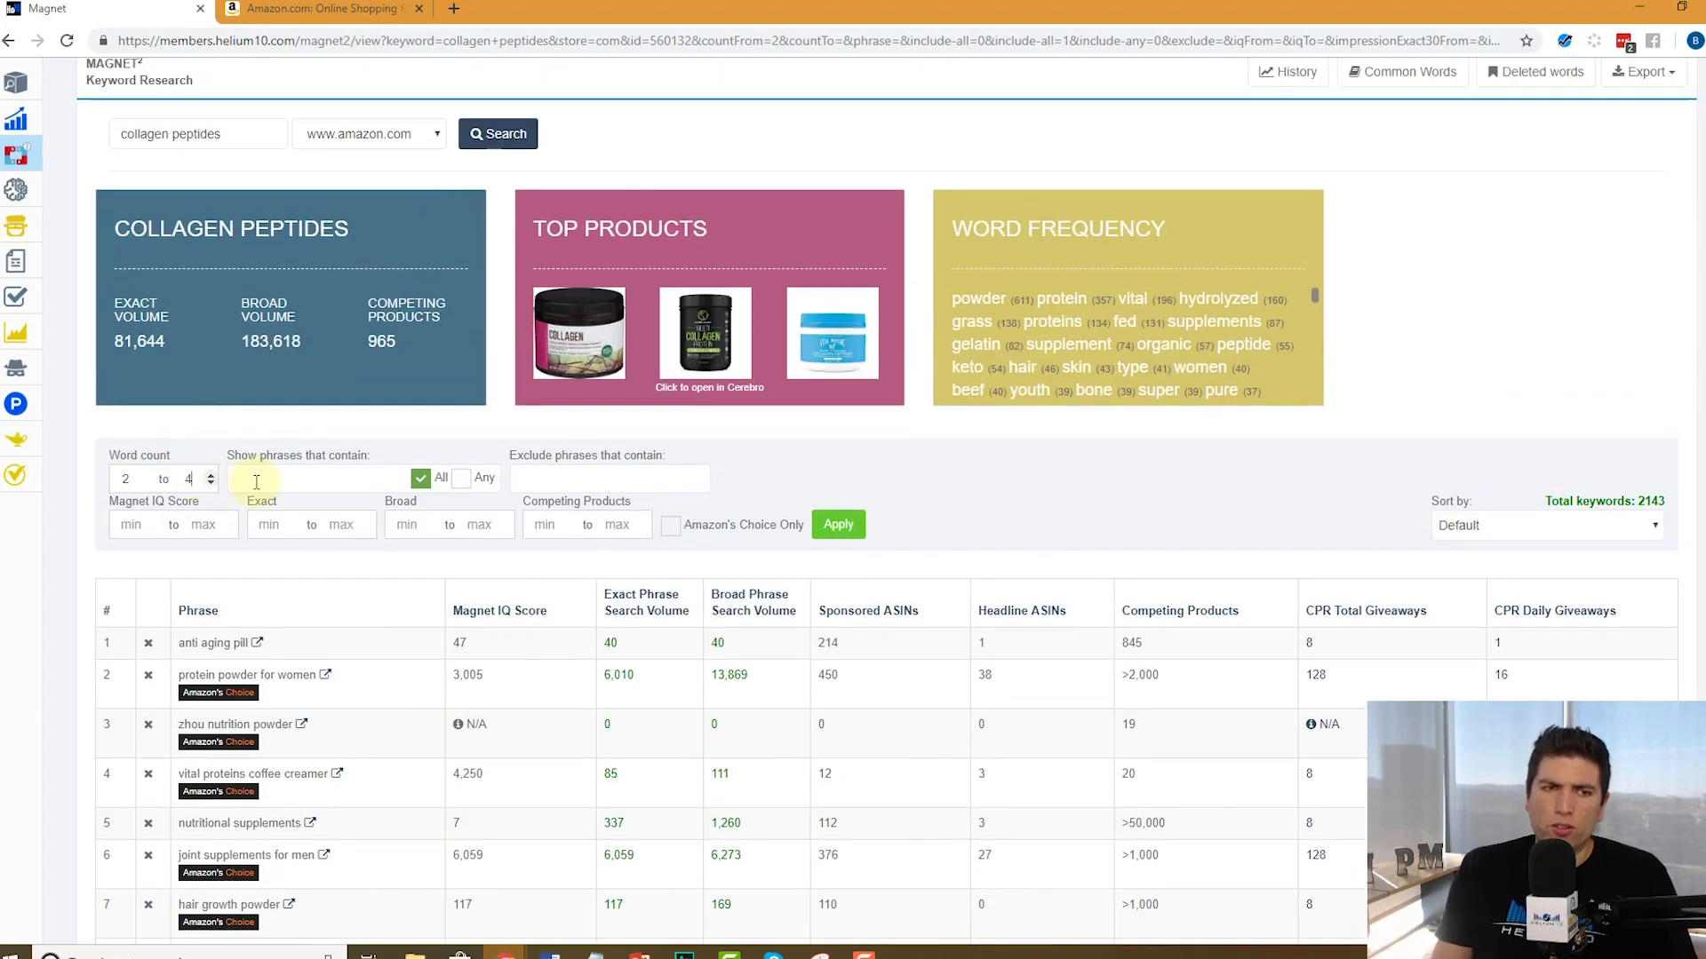
left_click(836, 520)
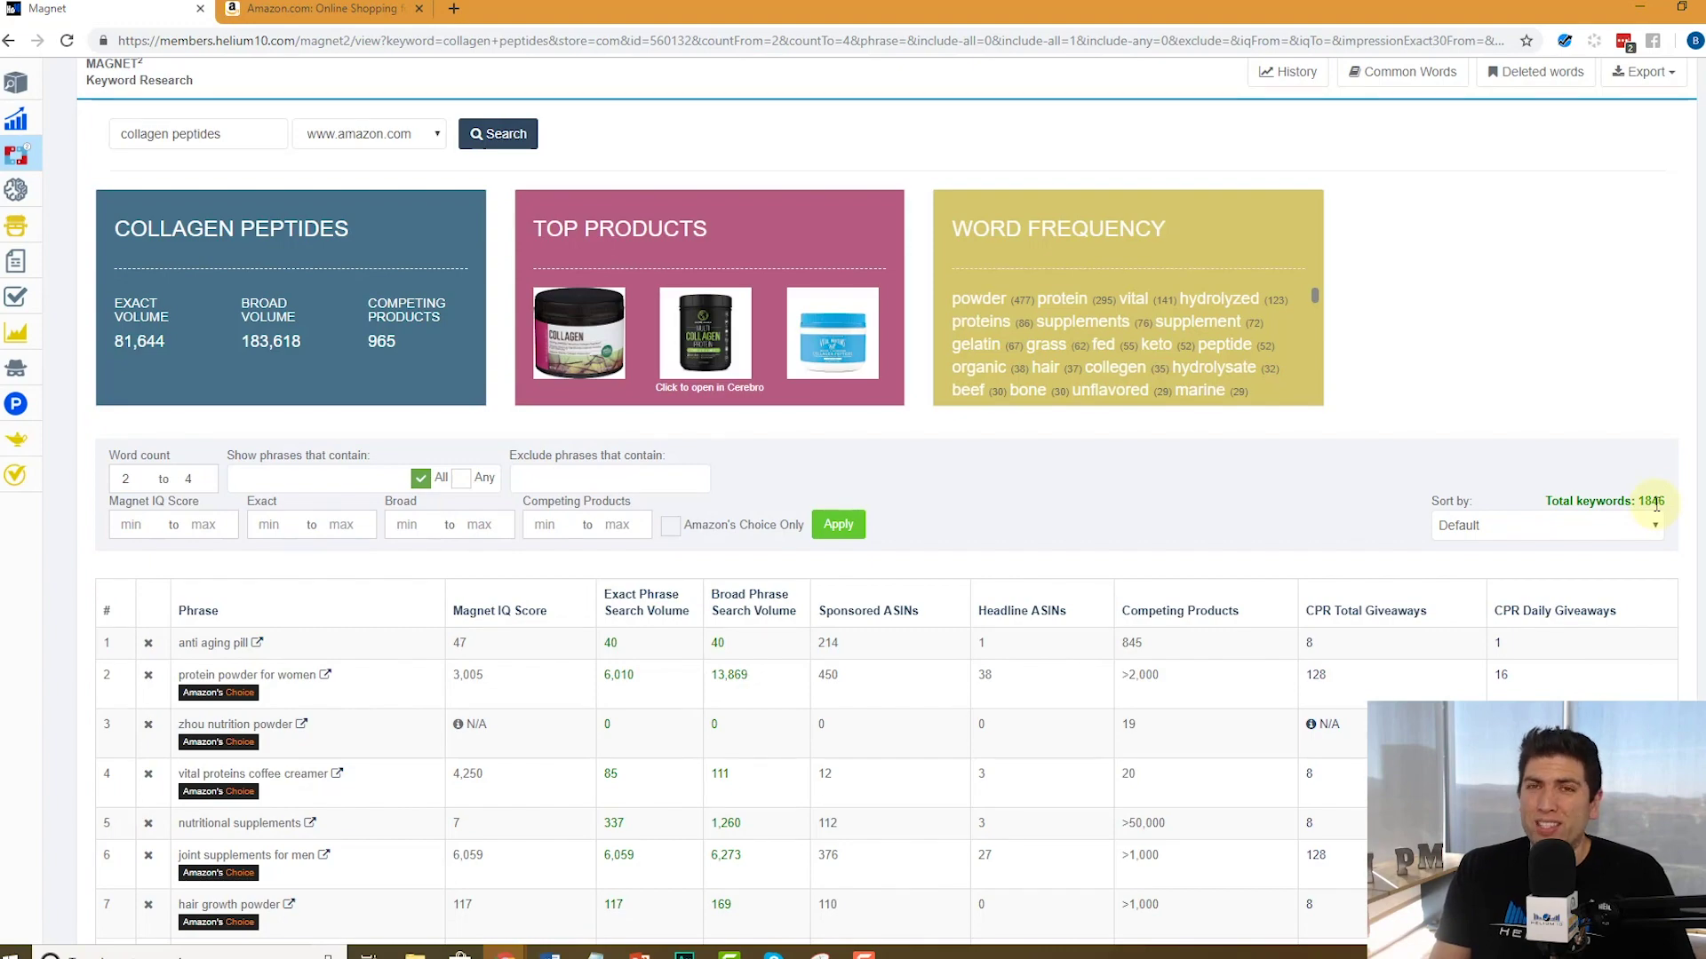
scroll(1135, 533, "down", 7)
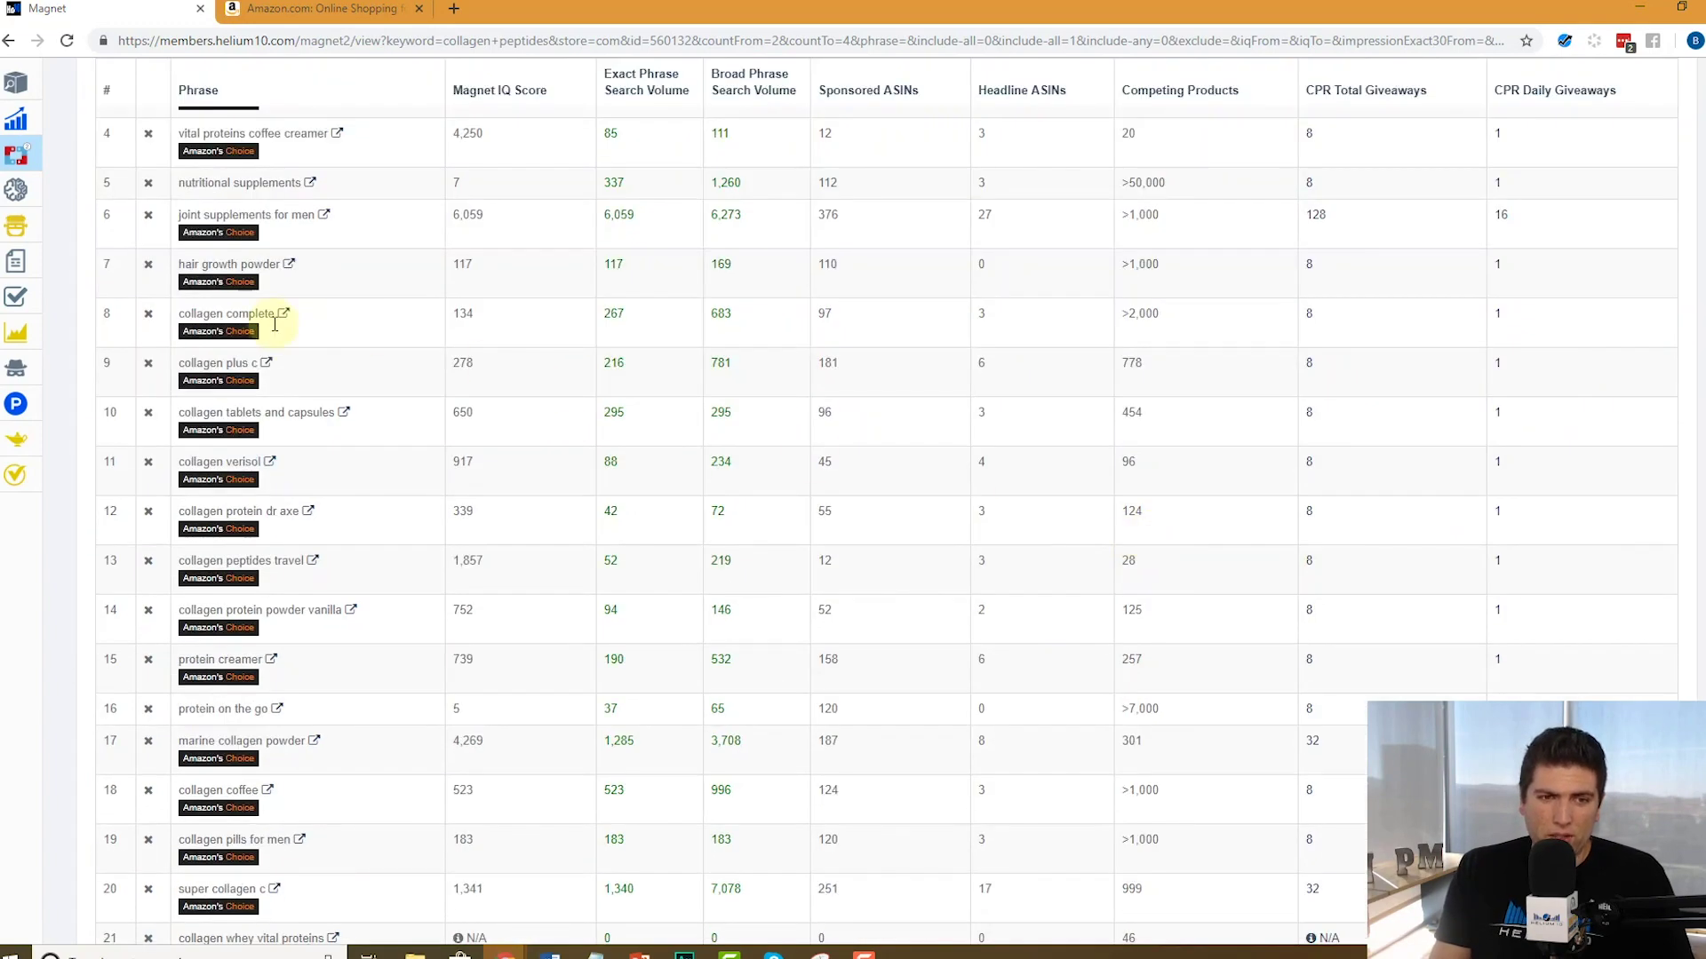
scroll(265, 391, "down", 5)
scroll(265, 391, "up", 12)
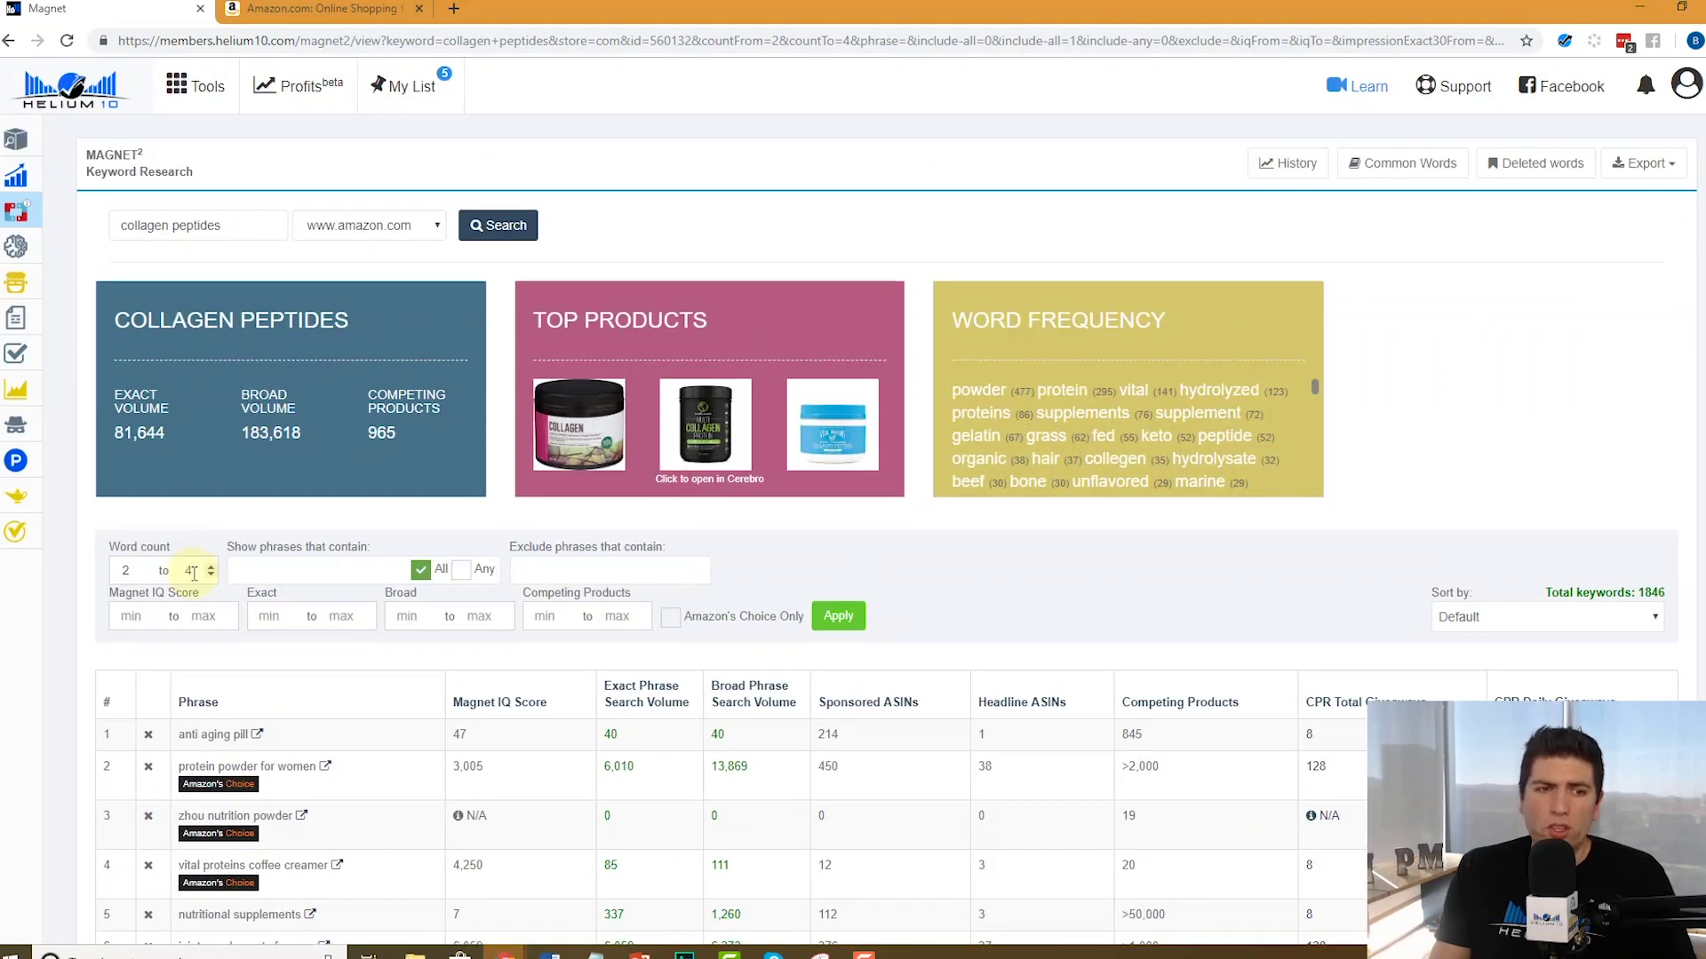
- Clear the word count maximum, set minimum 4 words and exact volume 300, and apply
left_click(187, 573)
key("BackSpace")
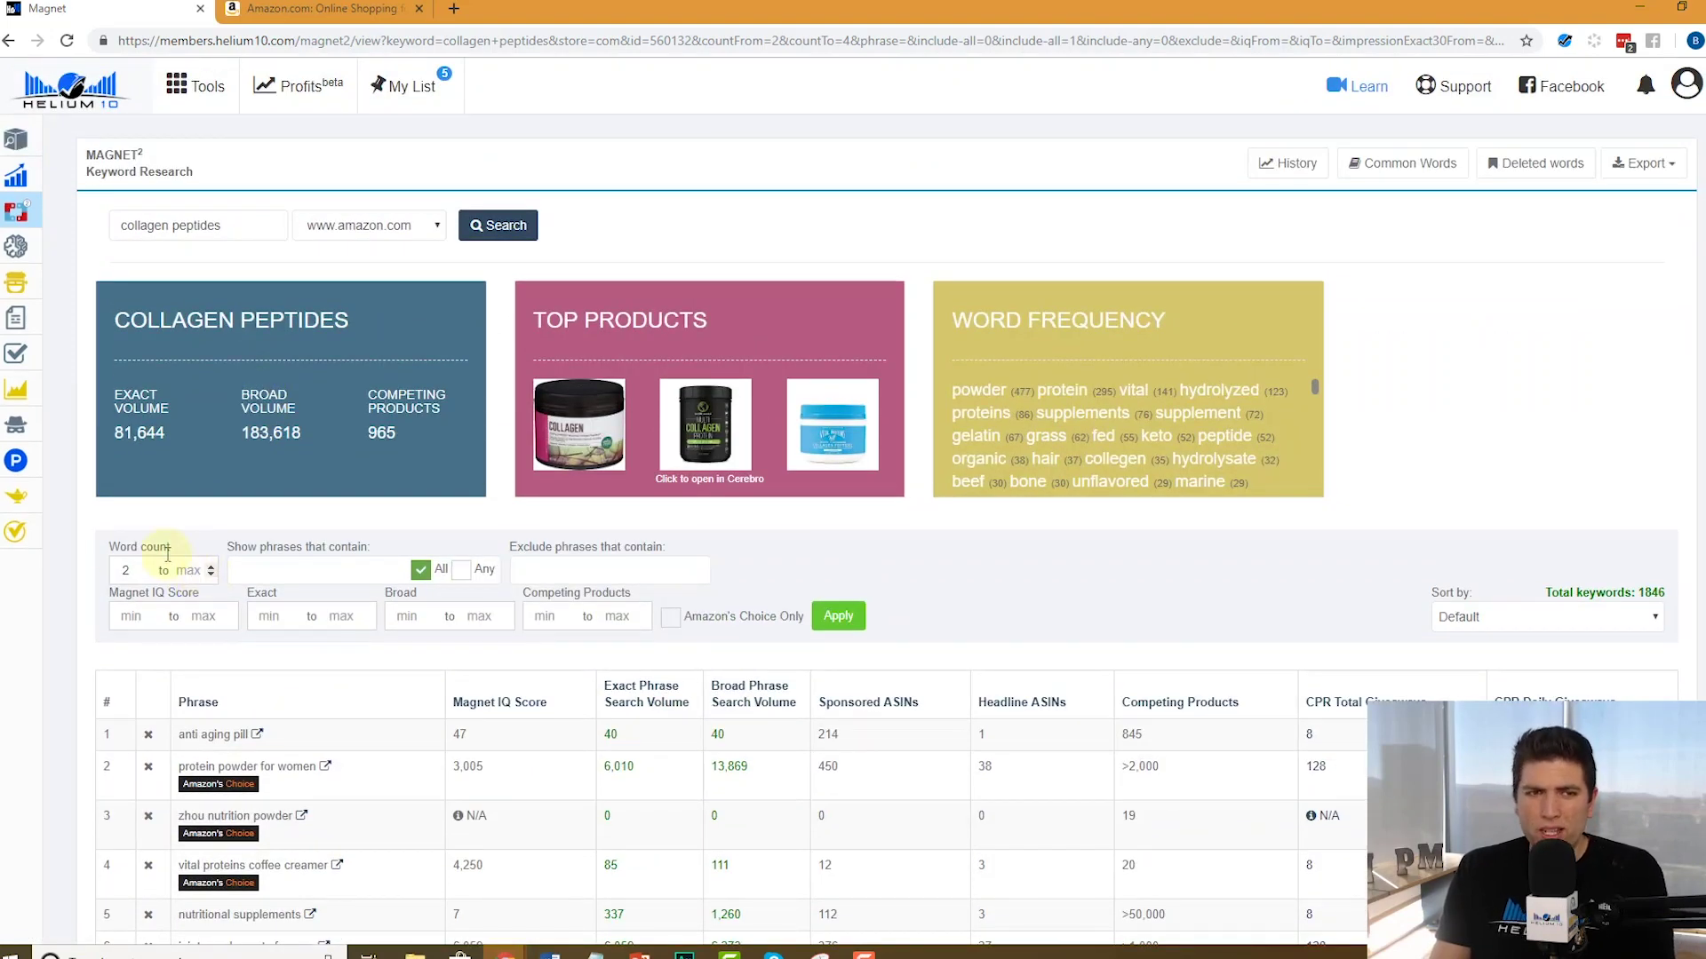
double_click(129, 573)
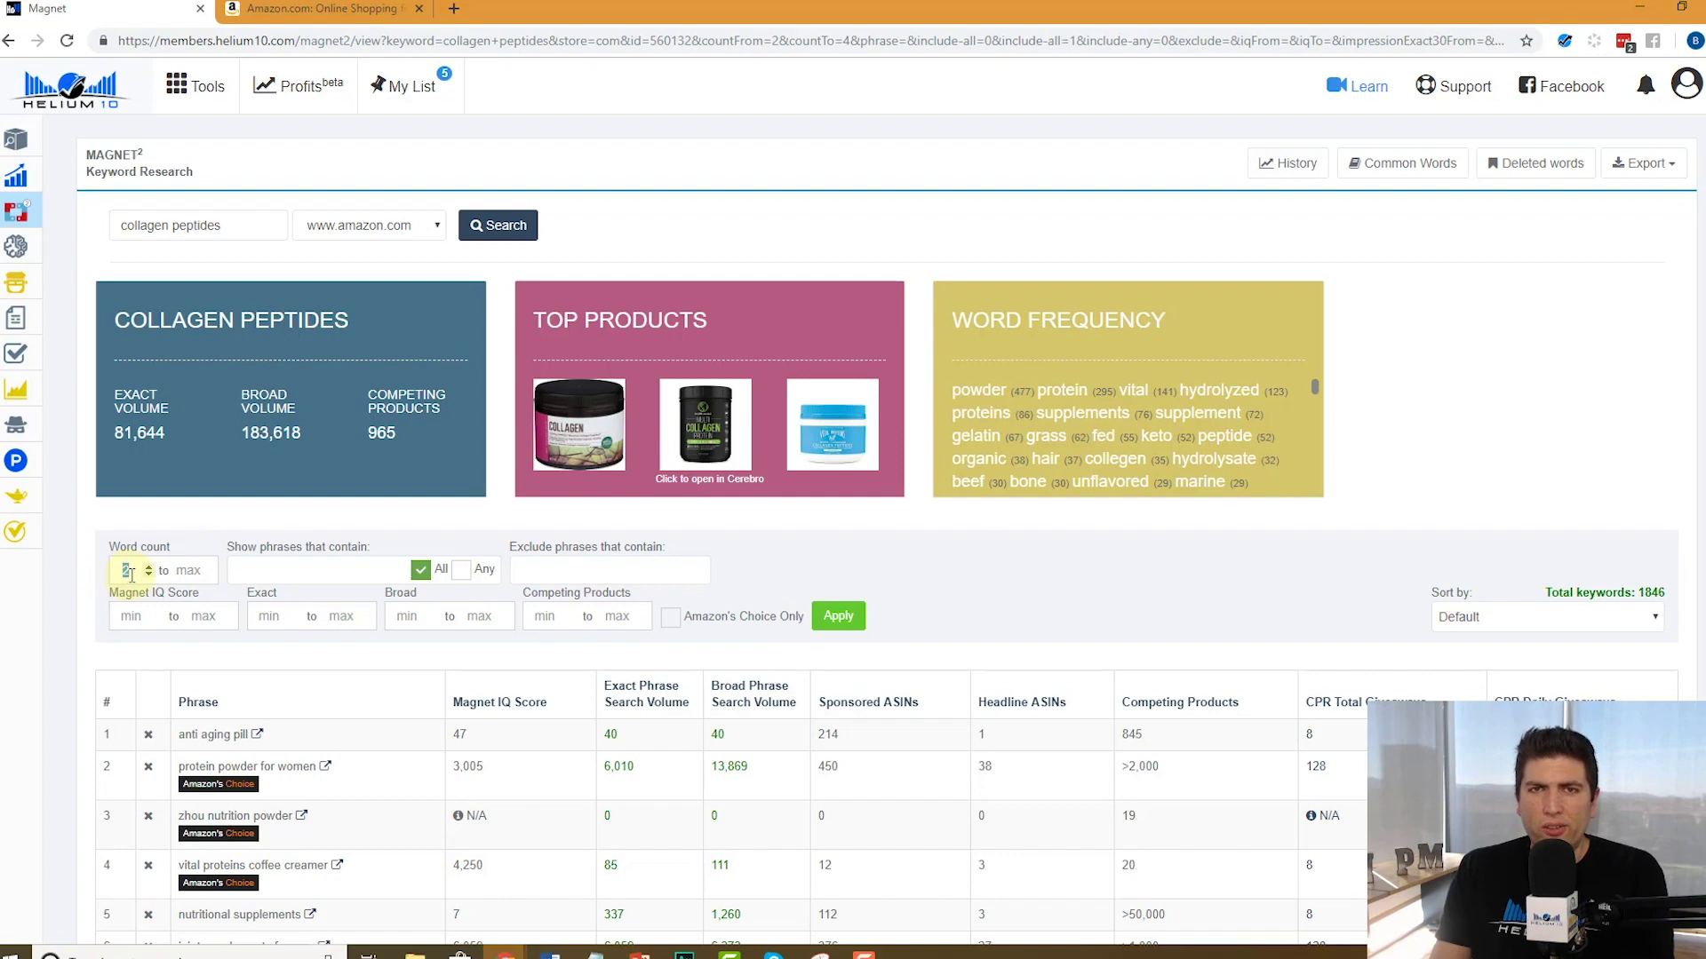
type("4")
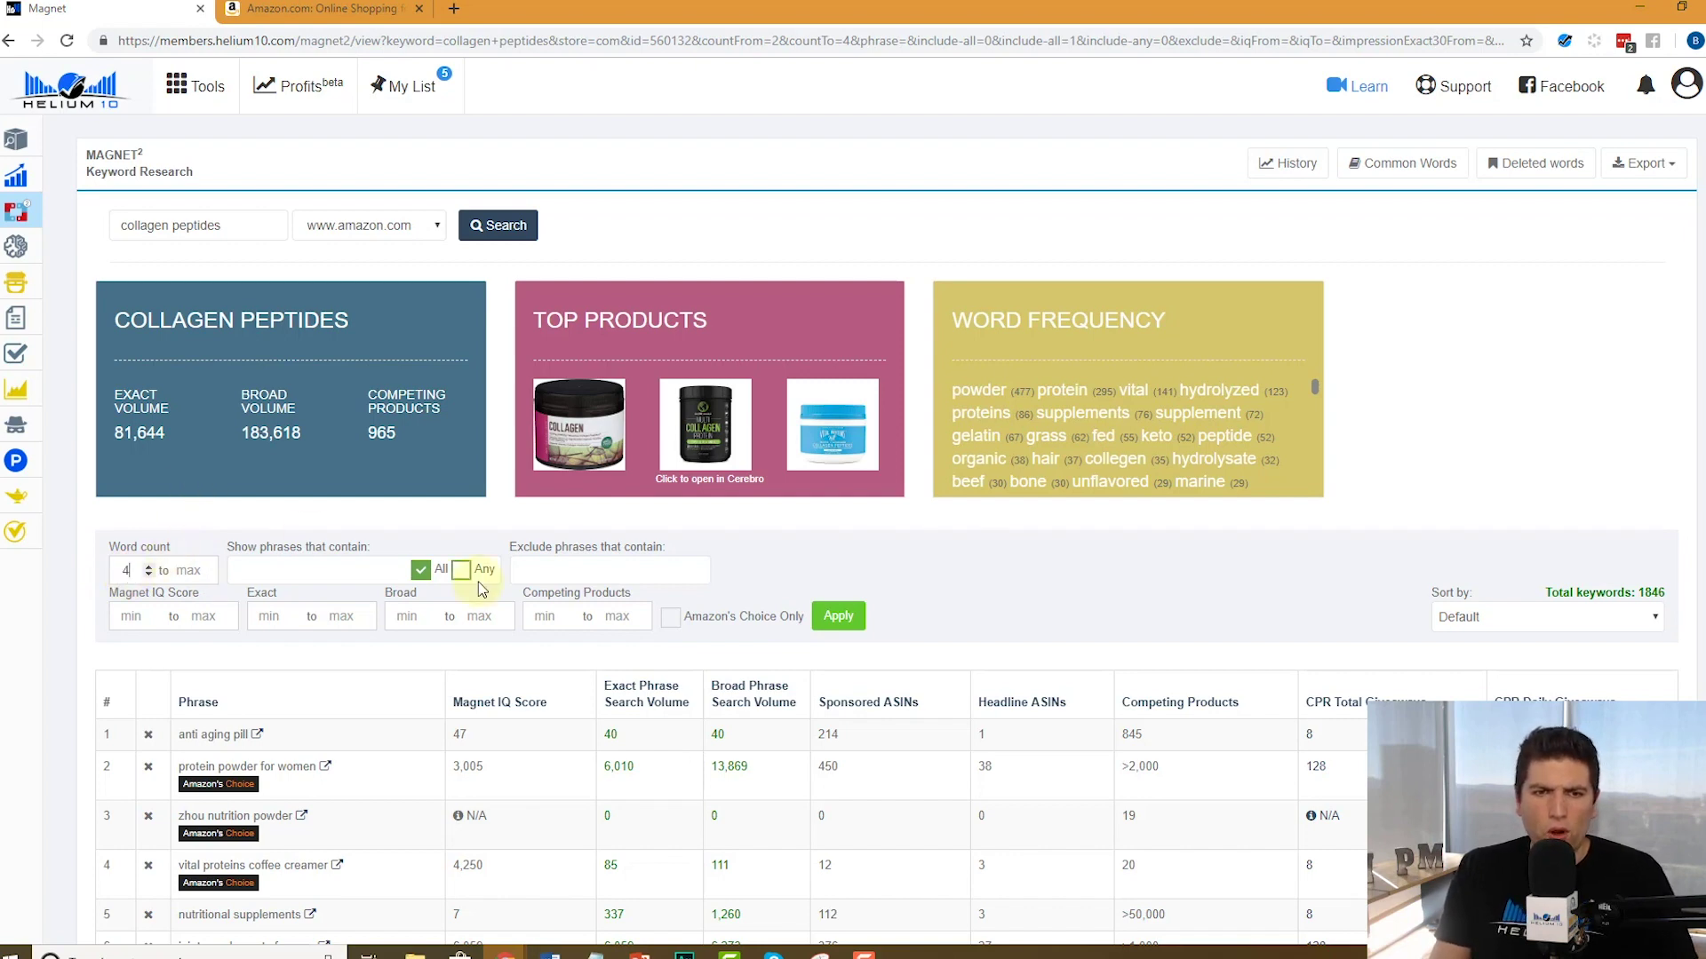
left_click(275, 621)
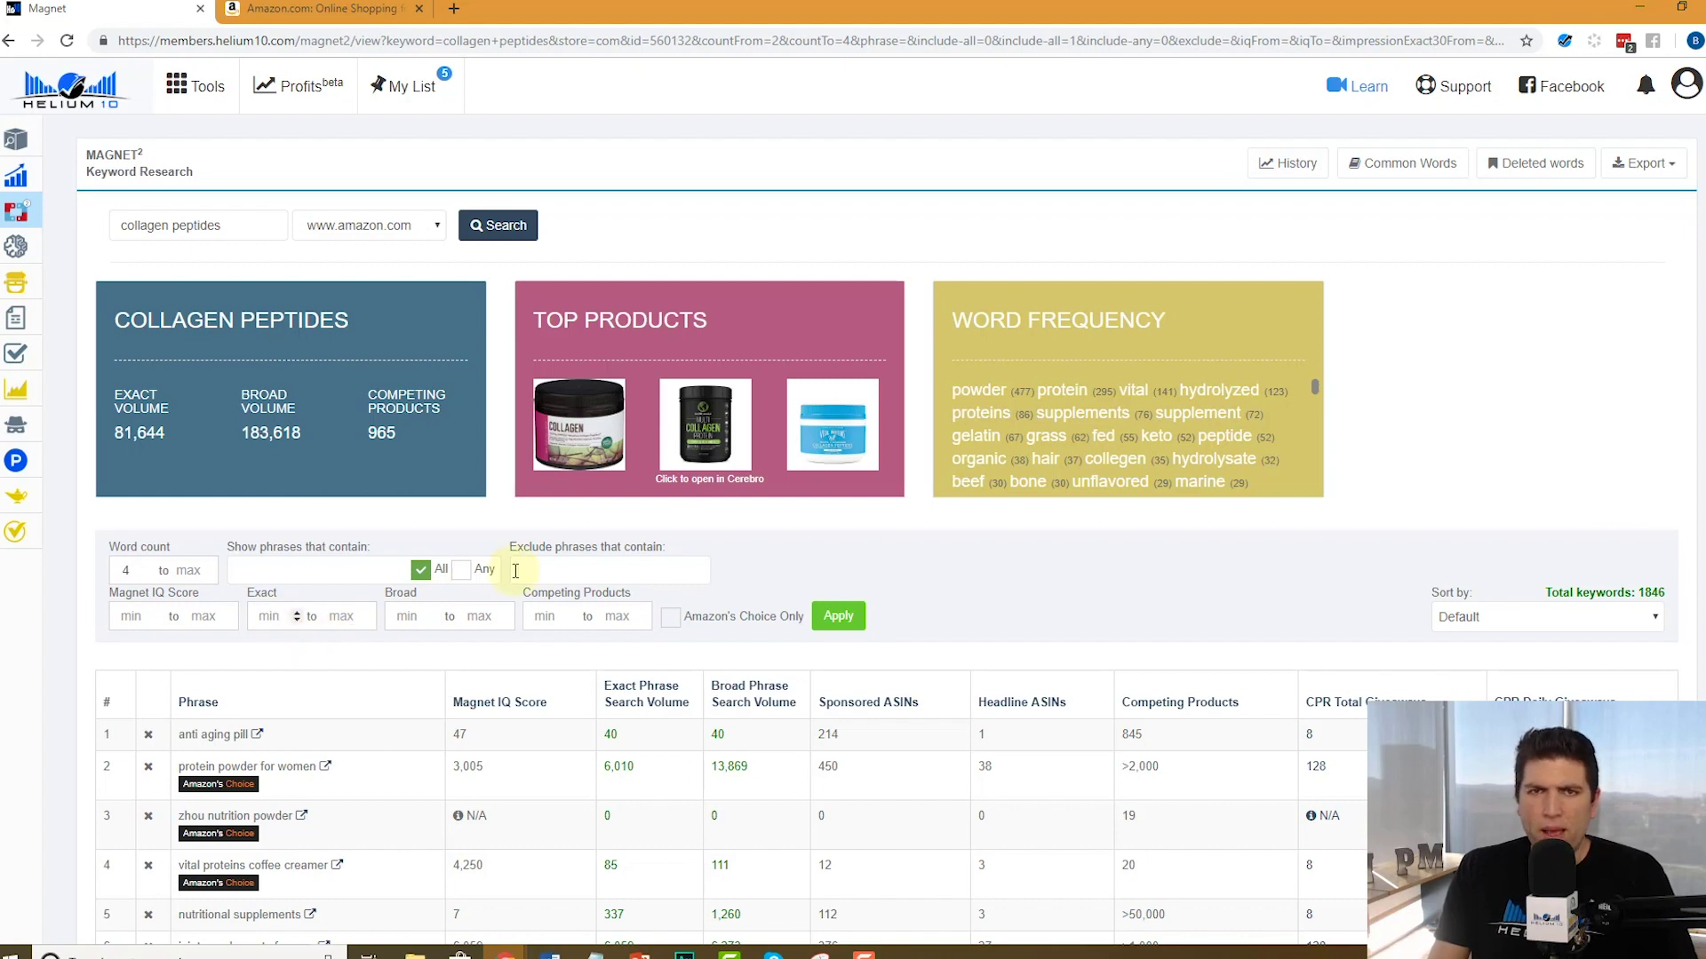
type("300")
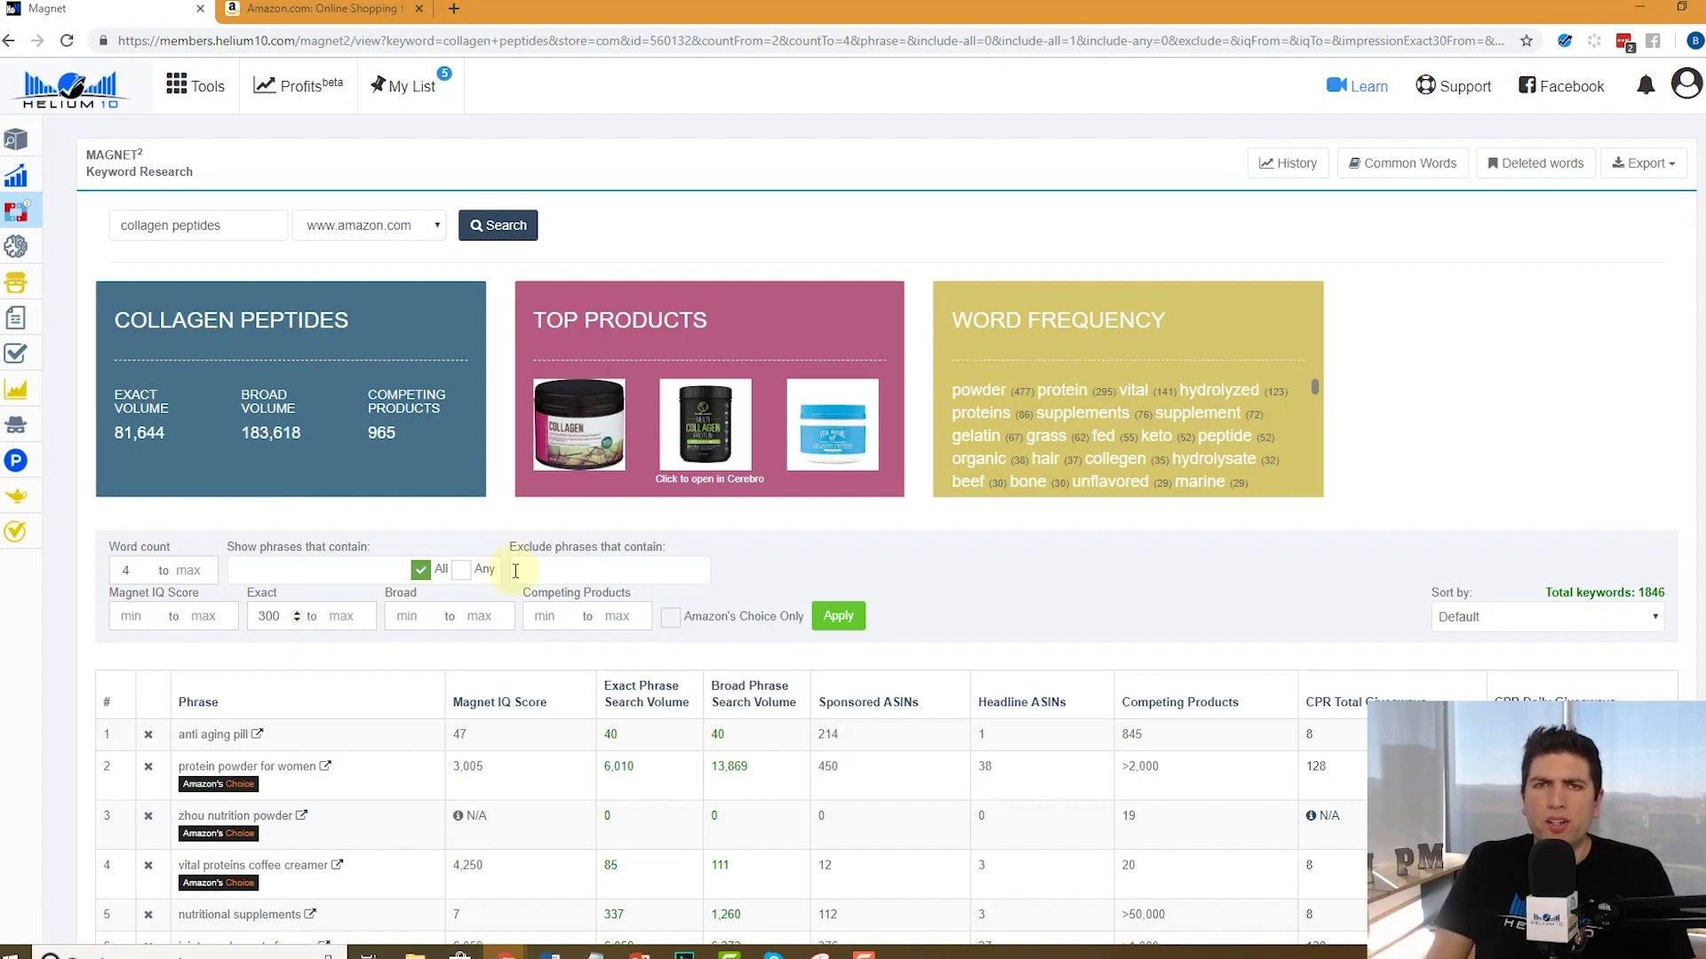
left_click(838, 619)
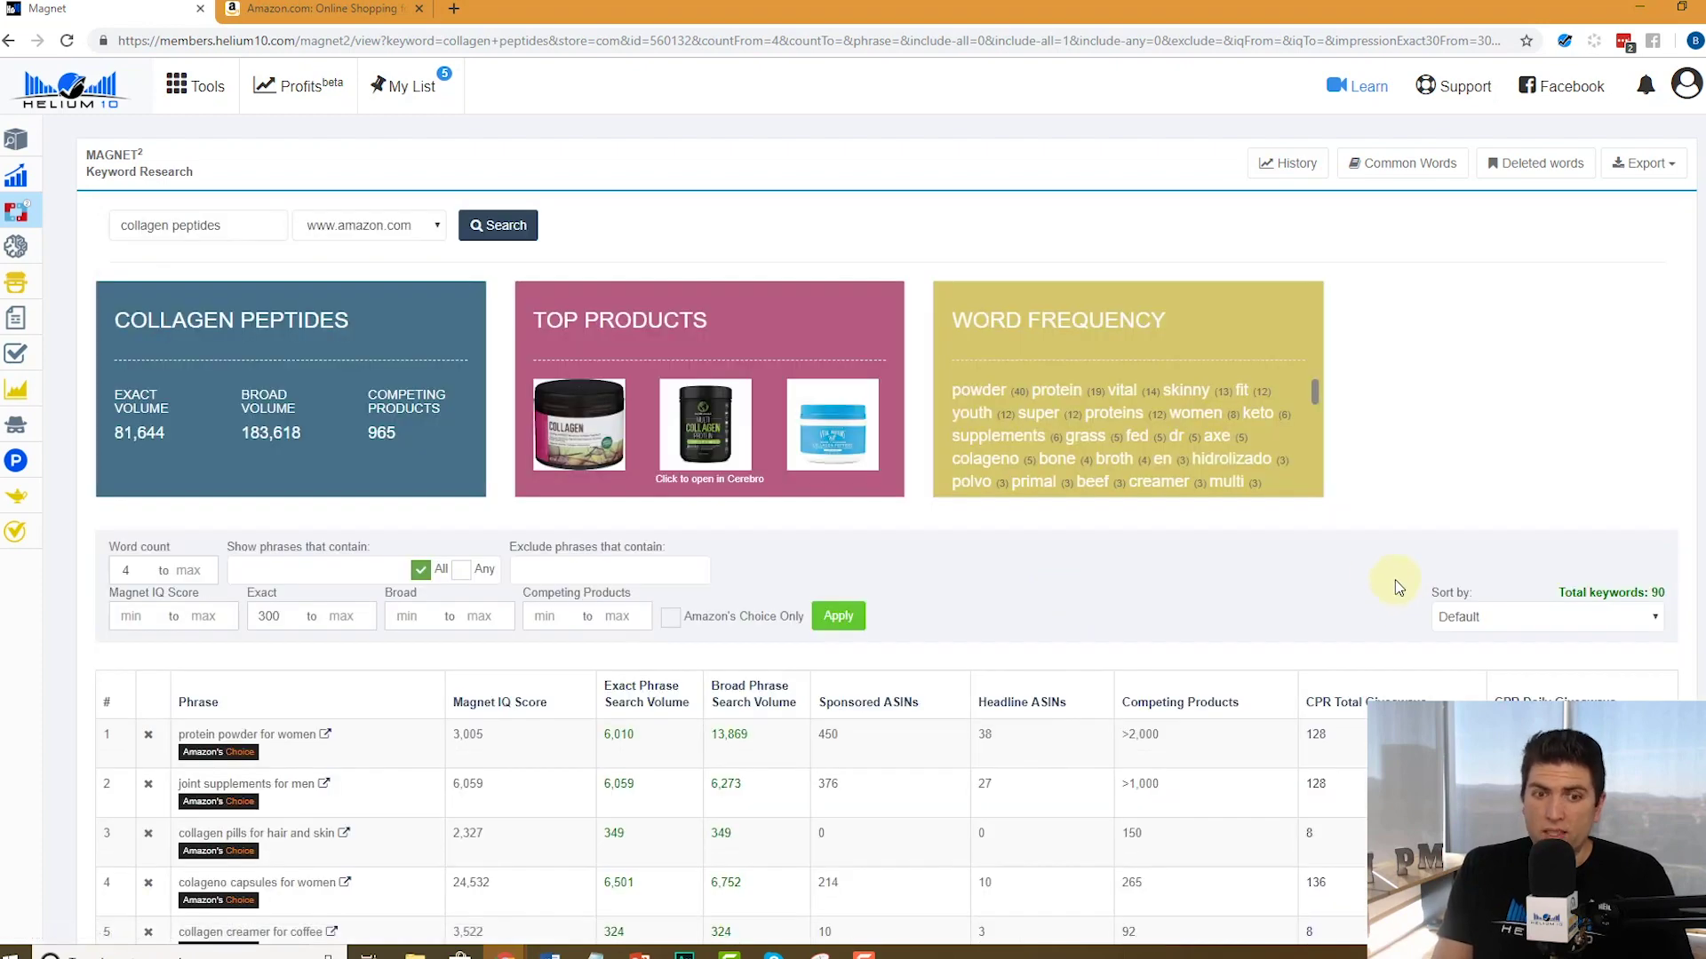
- Raise the word count minimum to 5 and reapply, leaving 27 keywords
scroll(1396, 604, "down", 1)
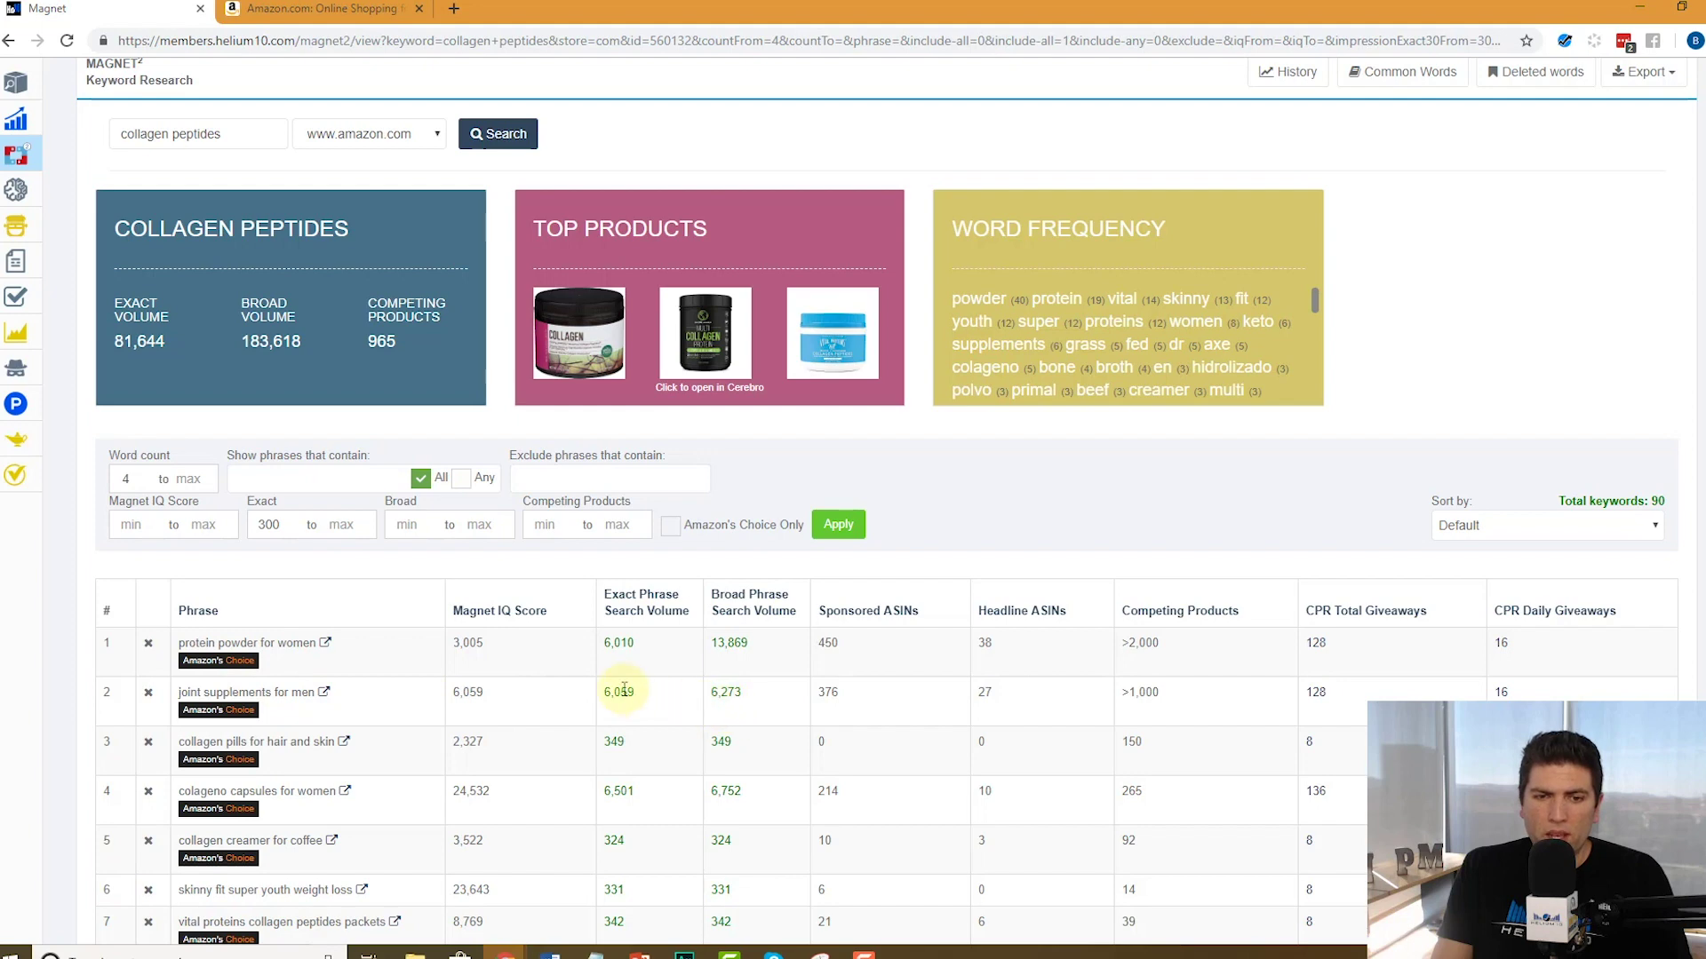
scroll(626, 689, "down", 2)
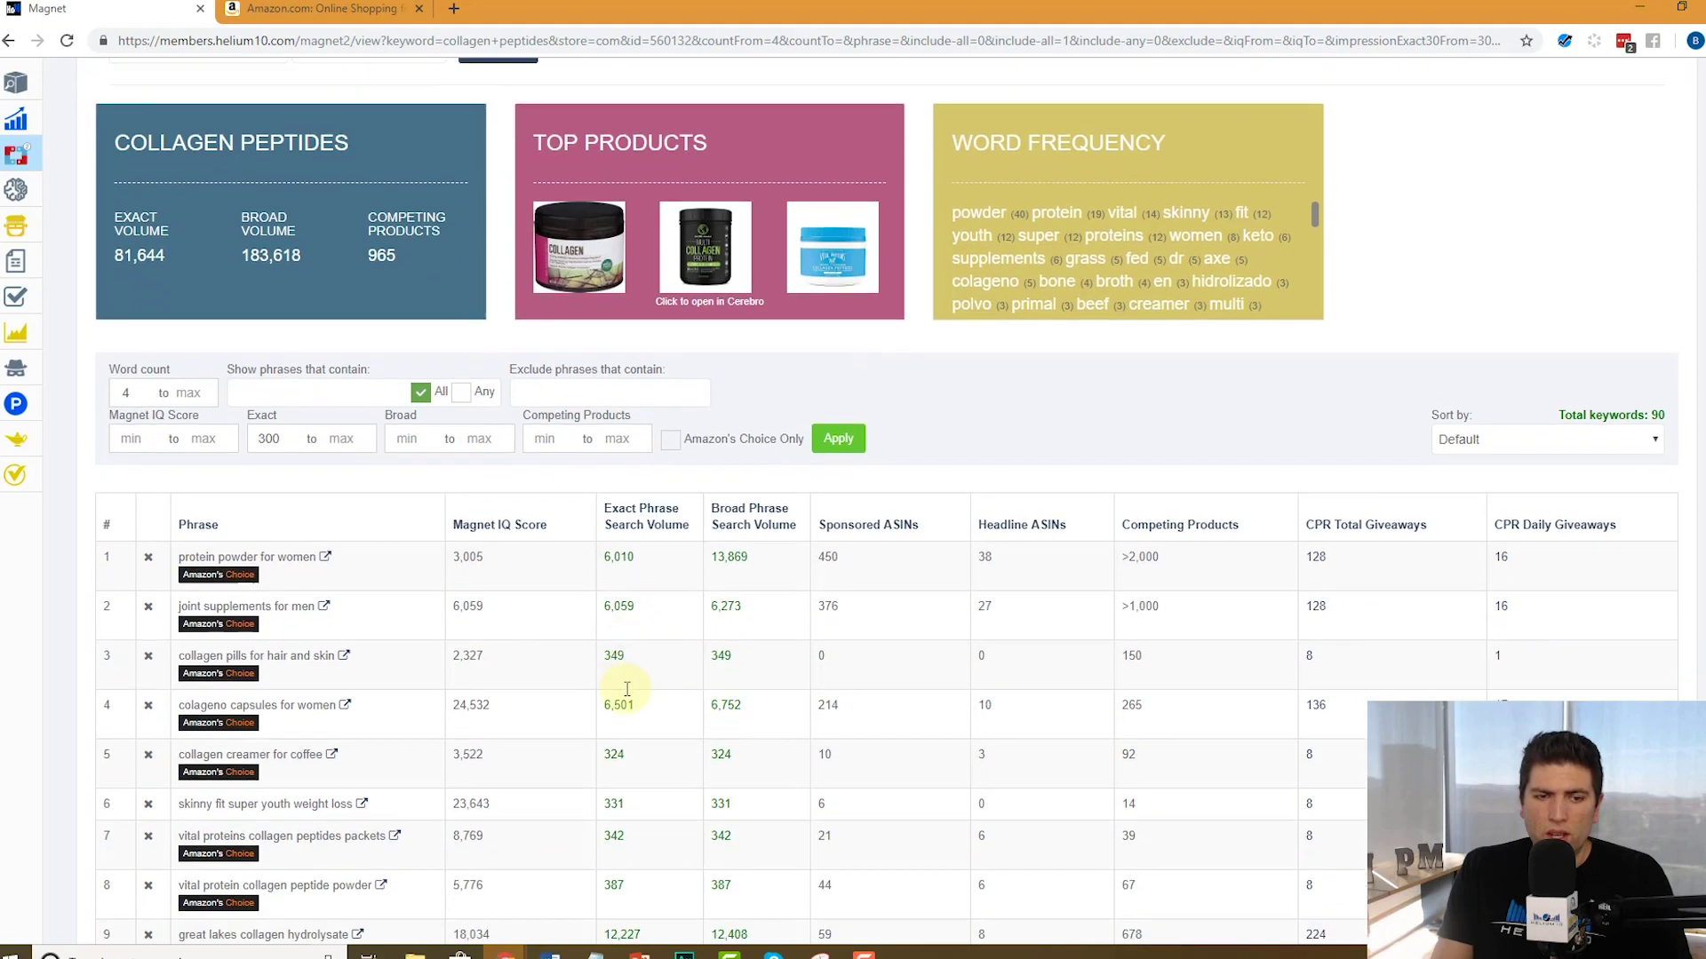
scroll(172, 522, "up", 3)
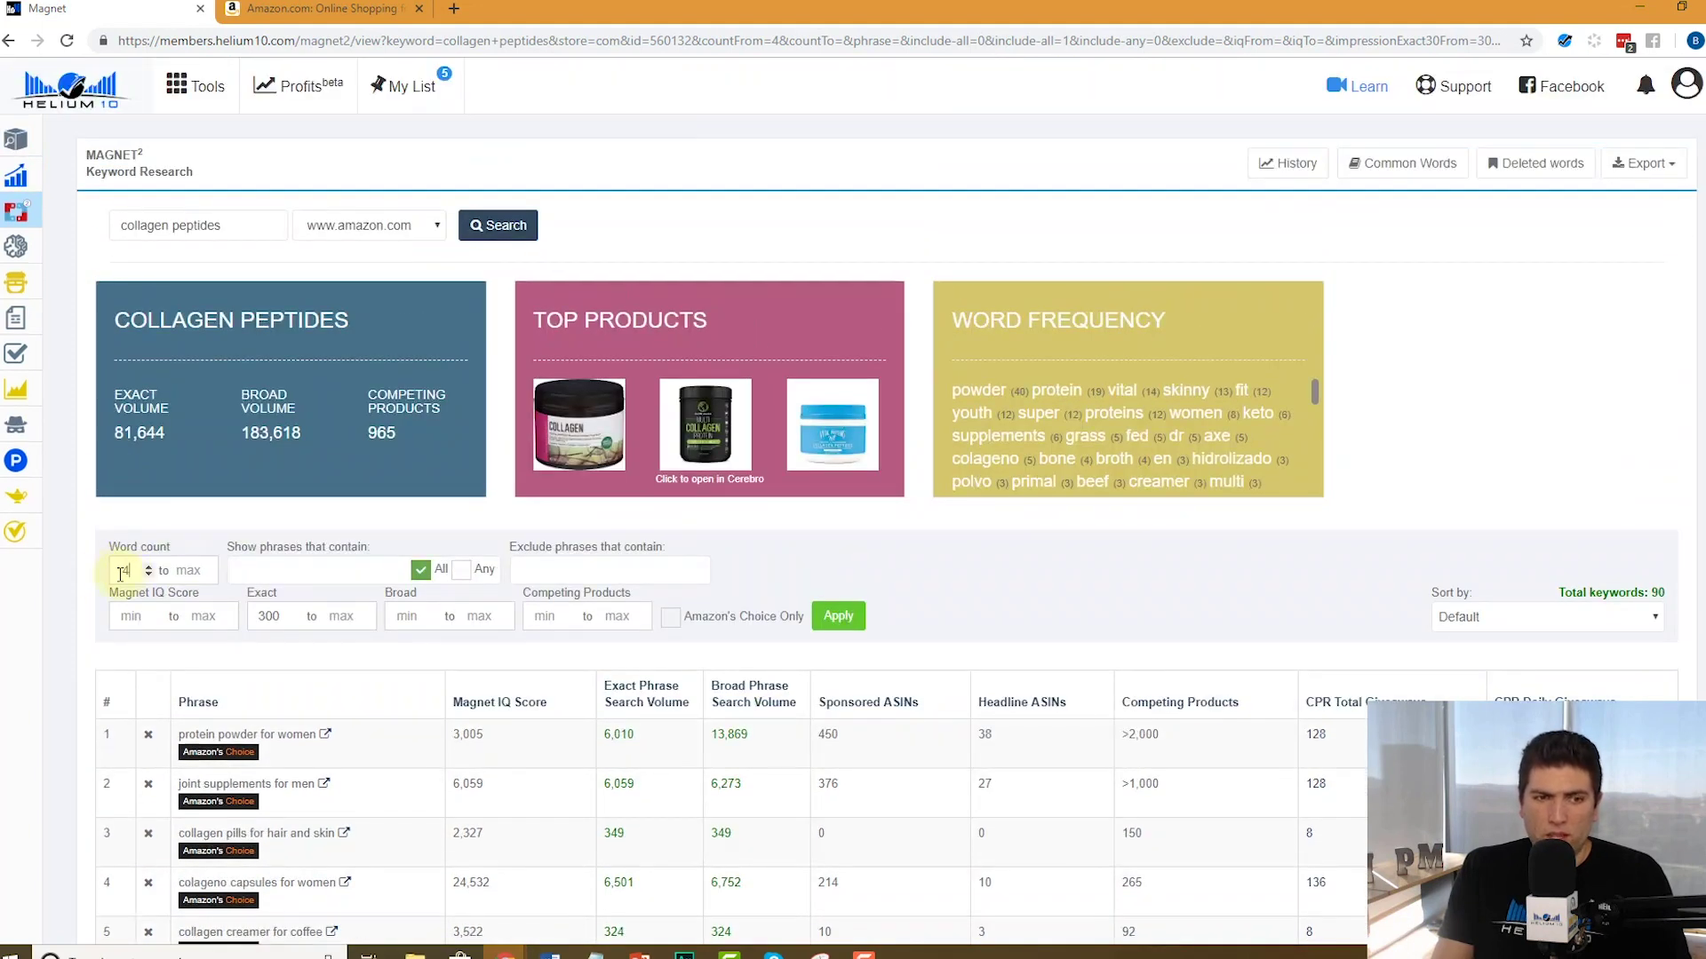
key("BackSpace")
type("5")
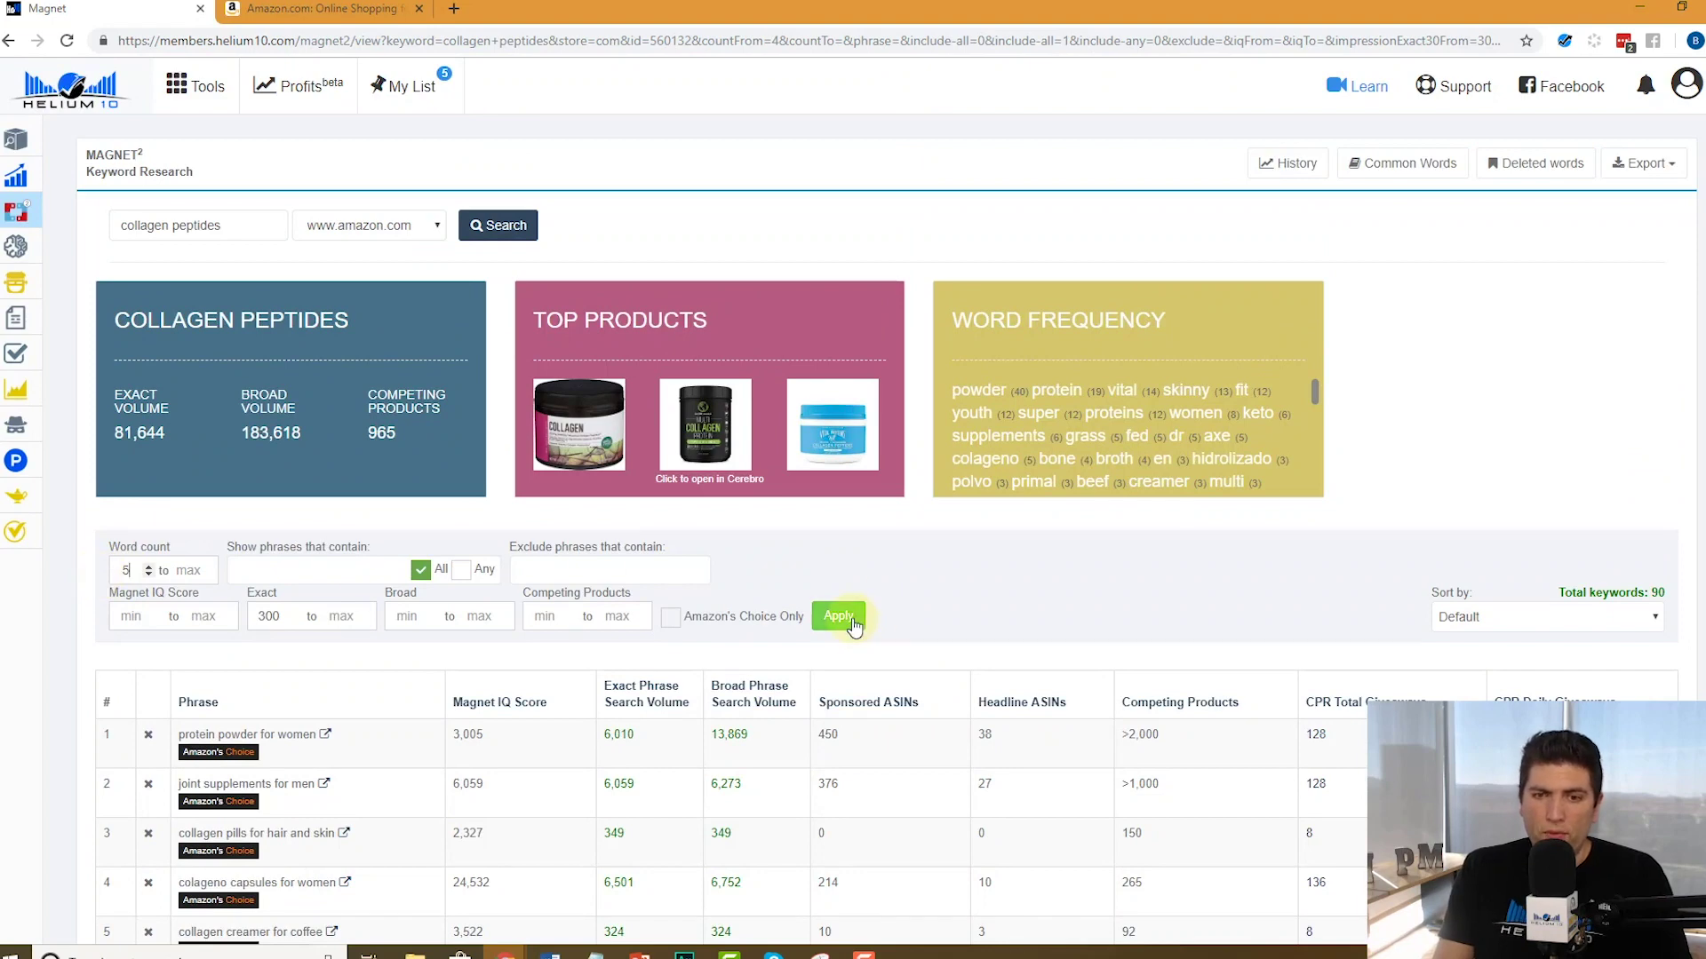
left_click(851, 620)
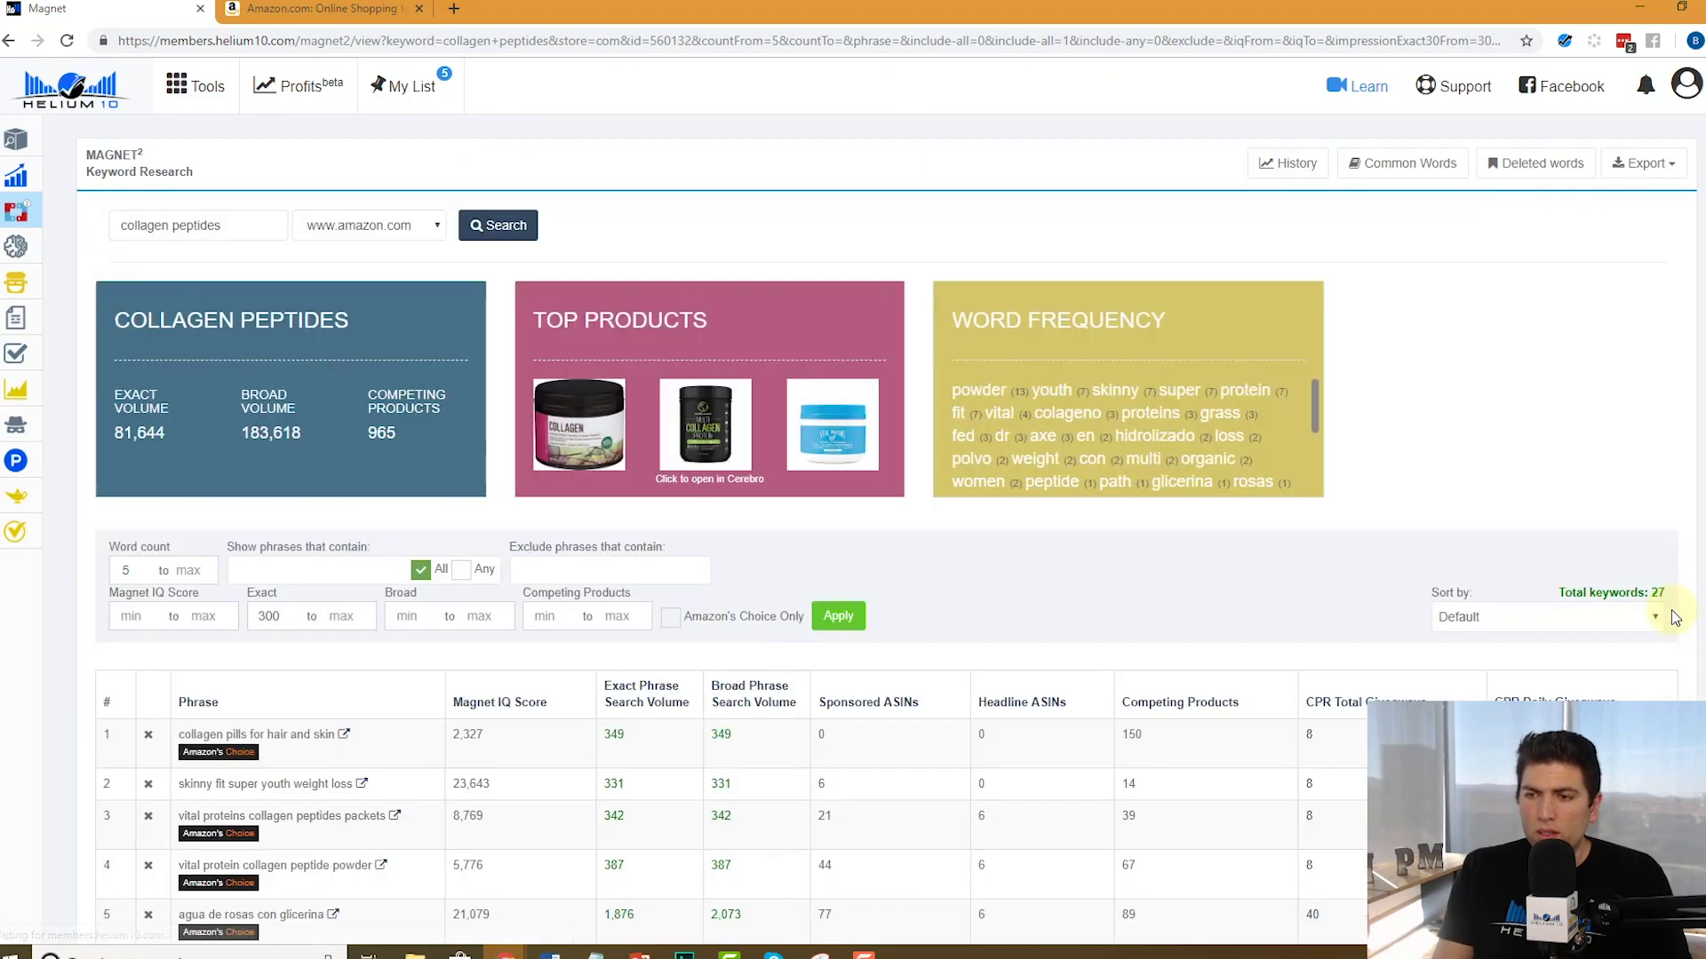
scroll(1665, 622, "down", 6)
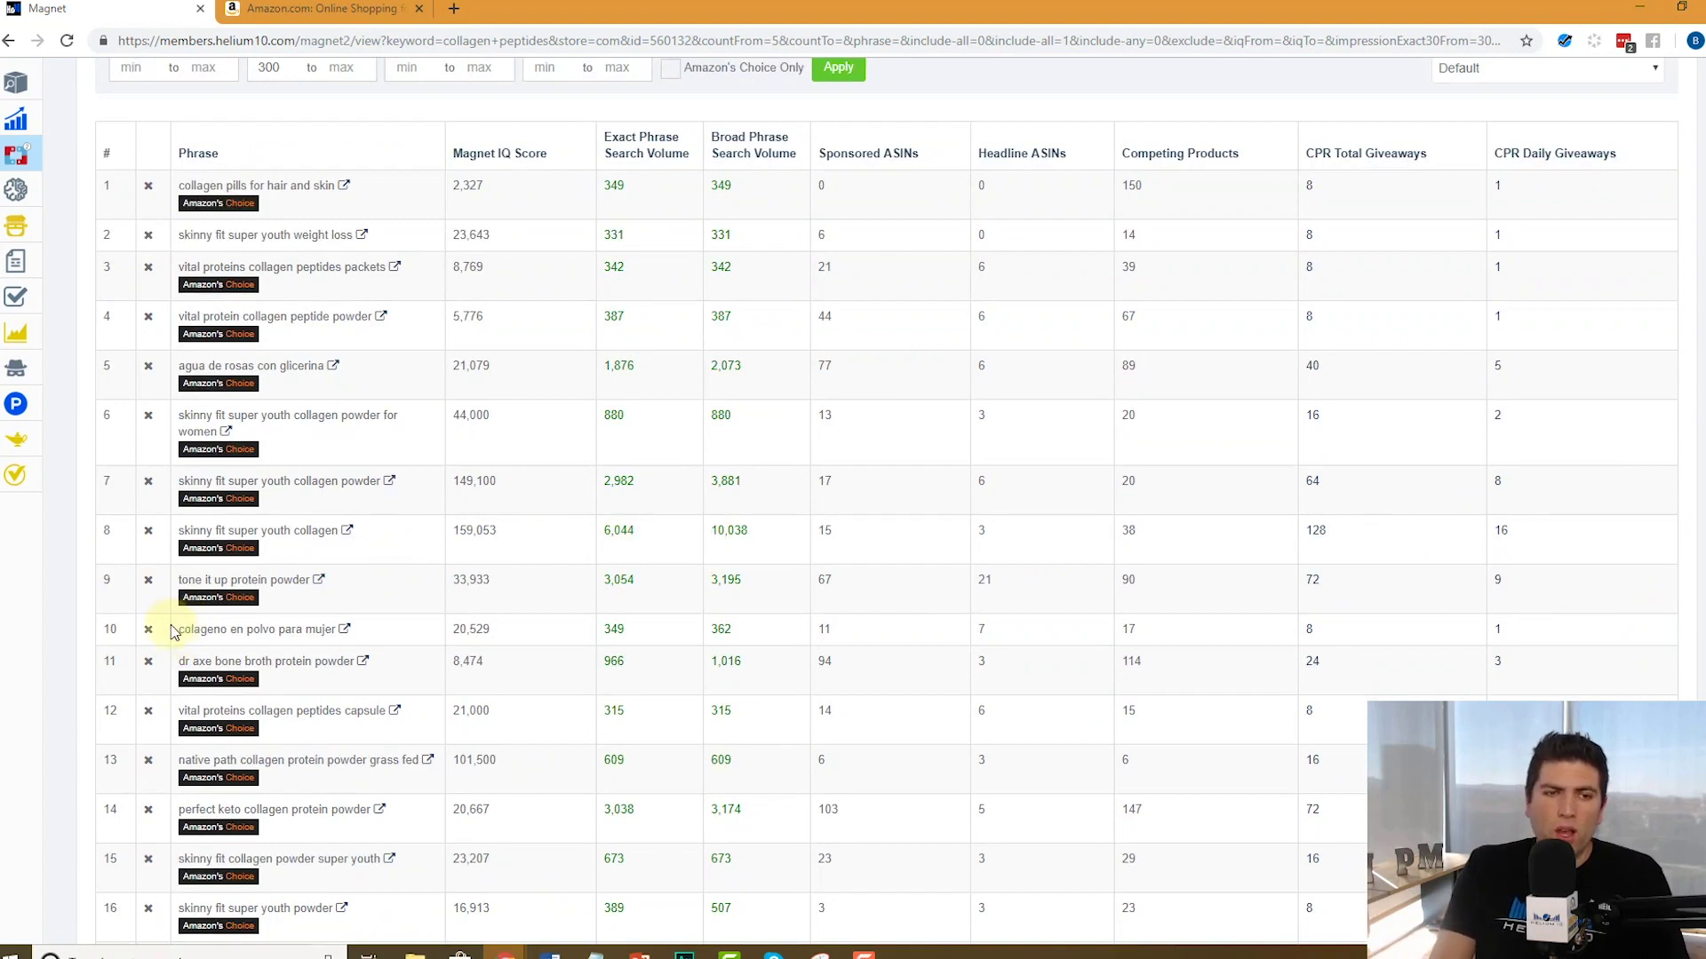
left_click_drag(174, 631, 338, 634)
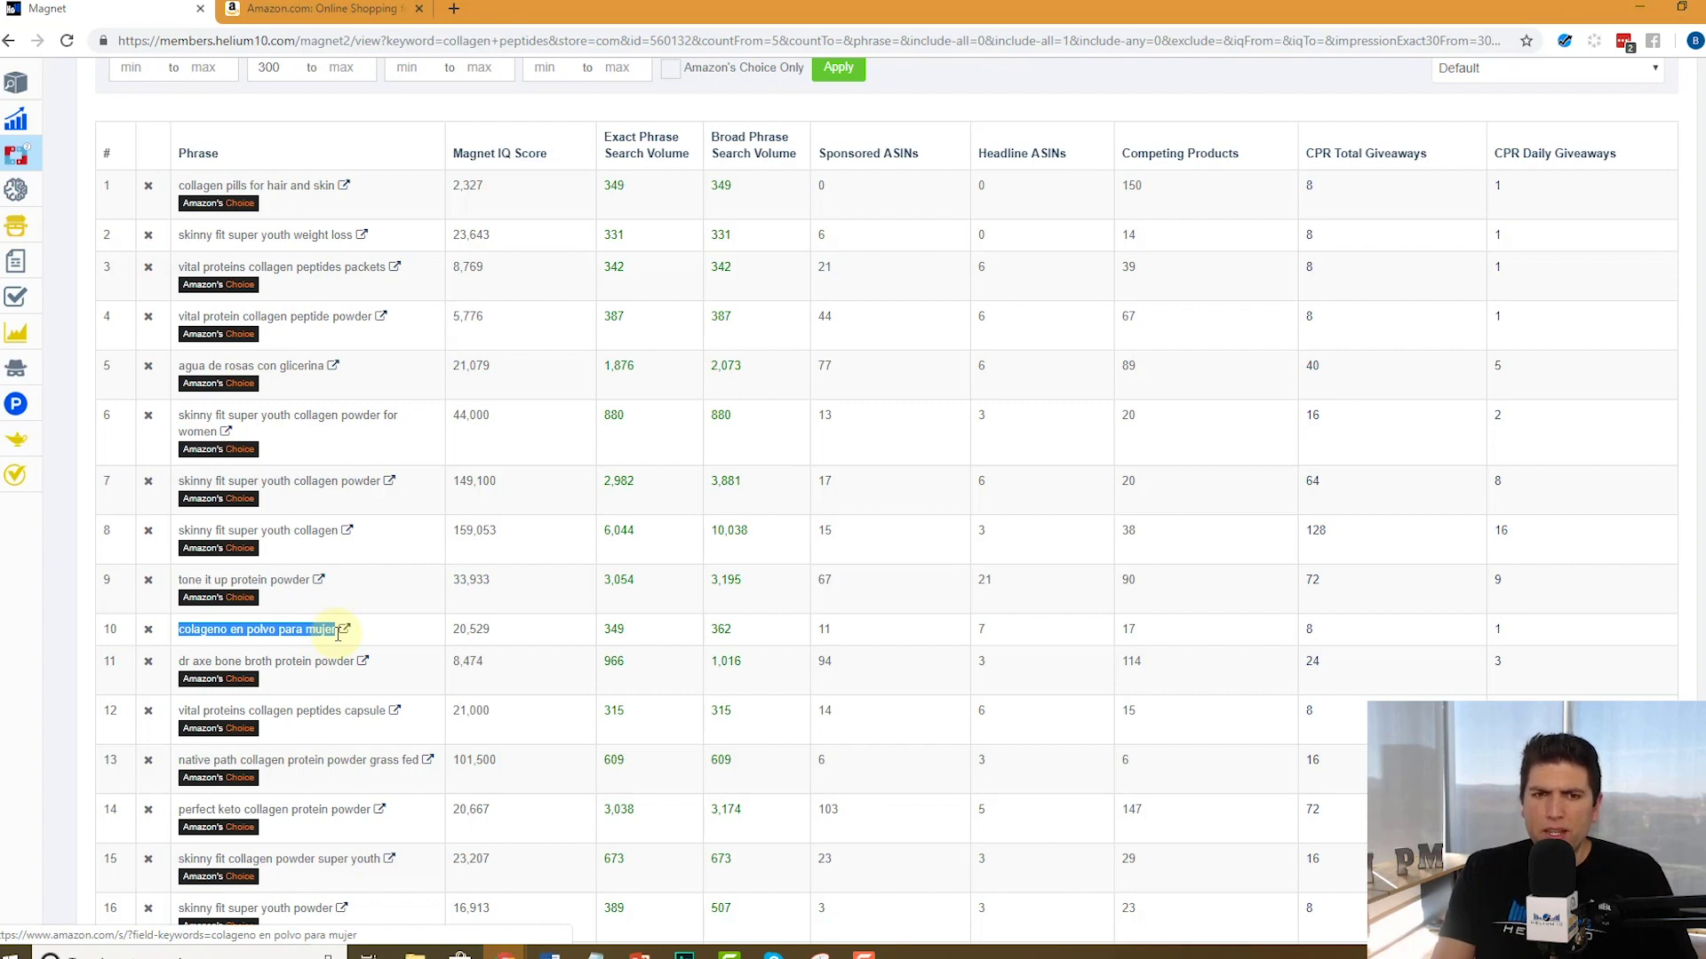
double_click(1121, 629)
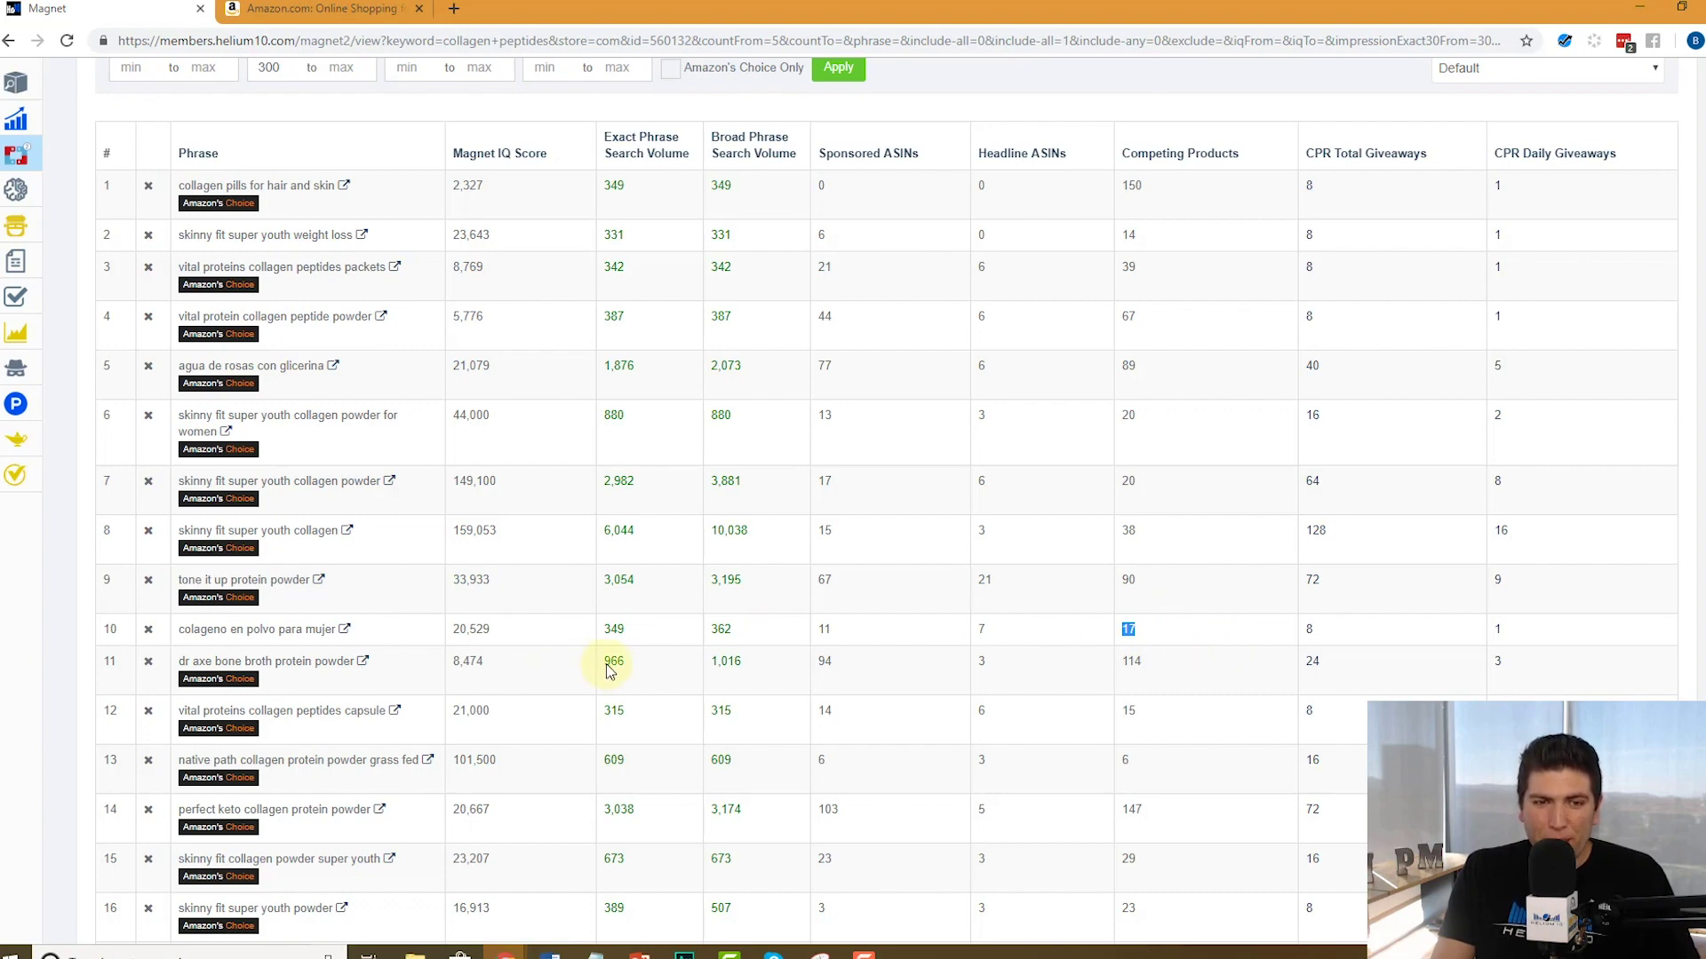
double_click(614, 629)
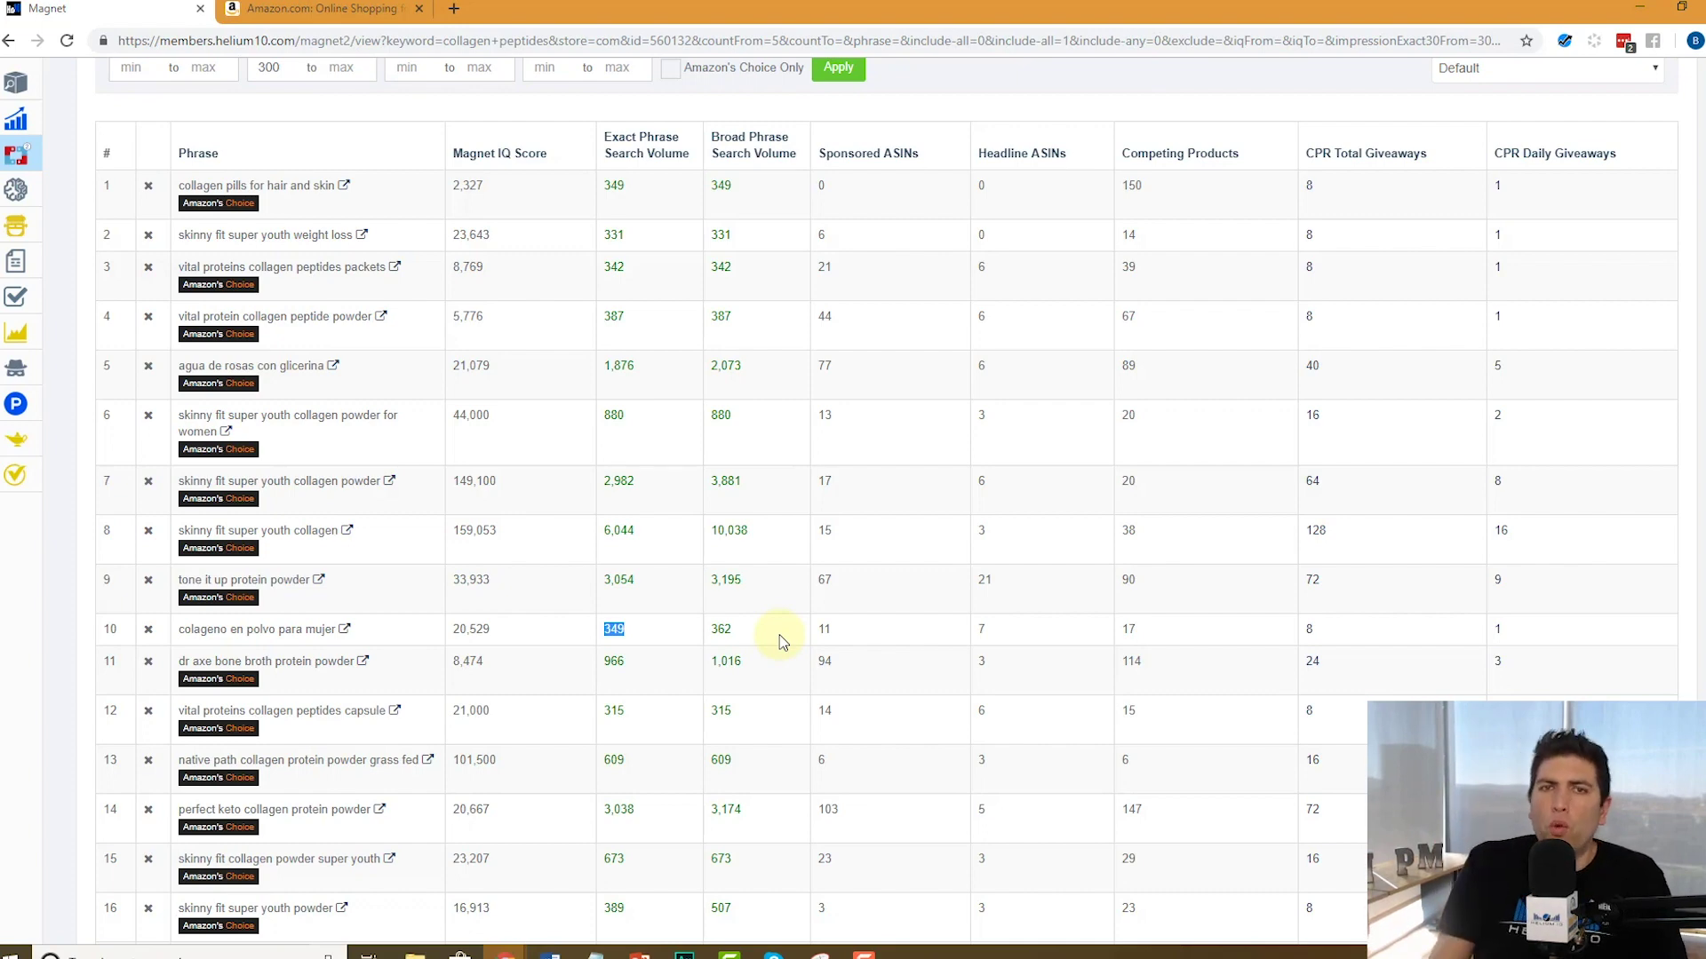
- Set word count minimum 2 and competing products maximum 30, then apply the filters
scroll(1058, 277, "up", 6)
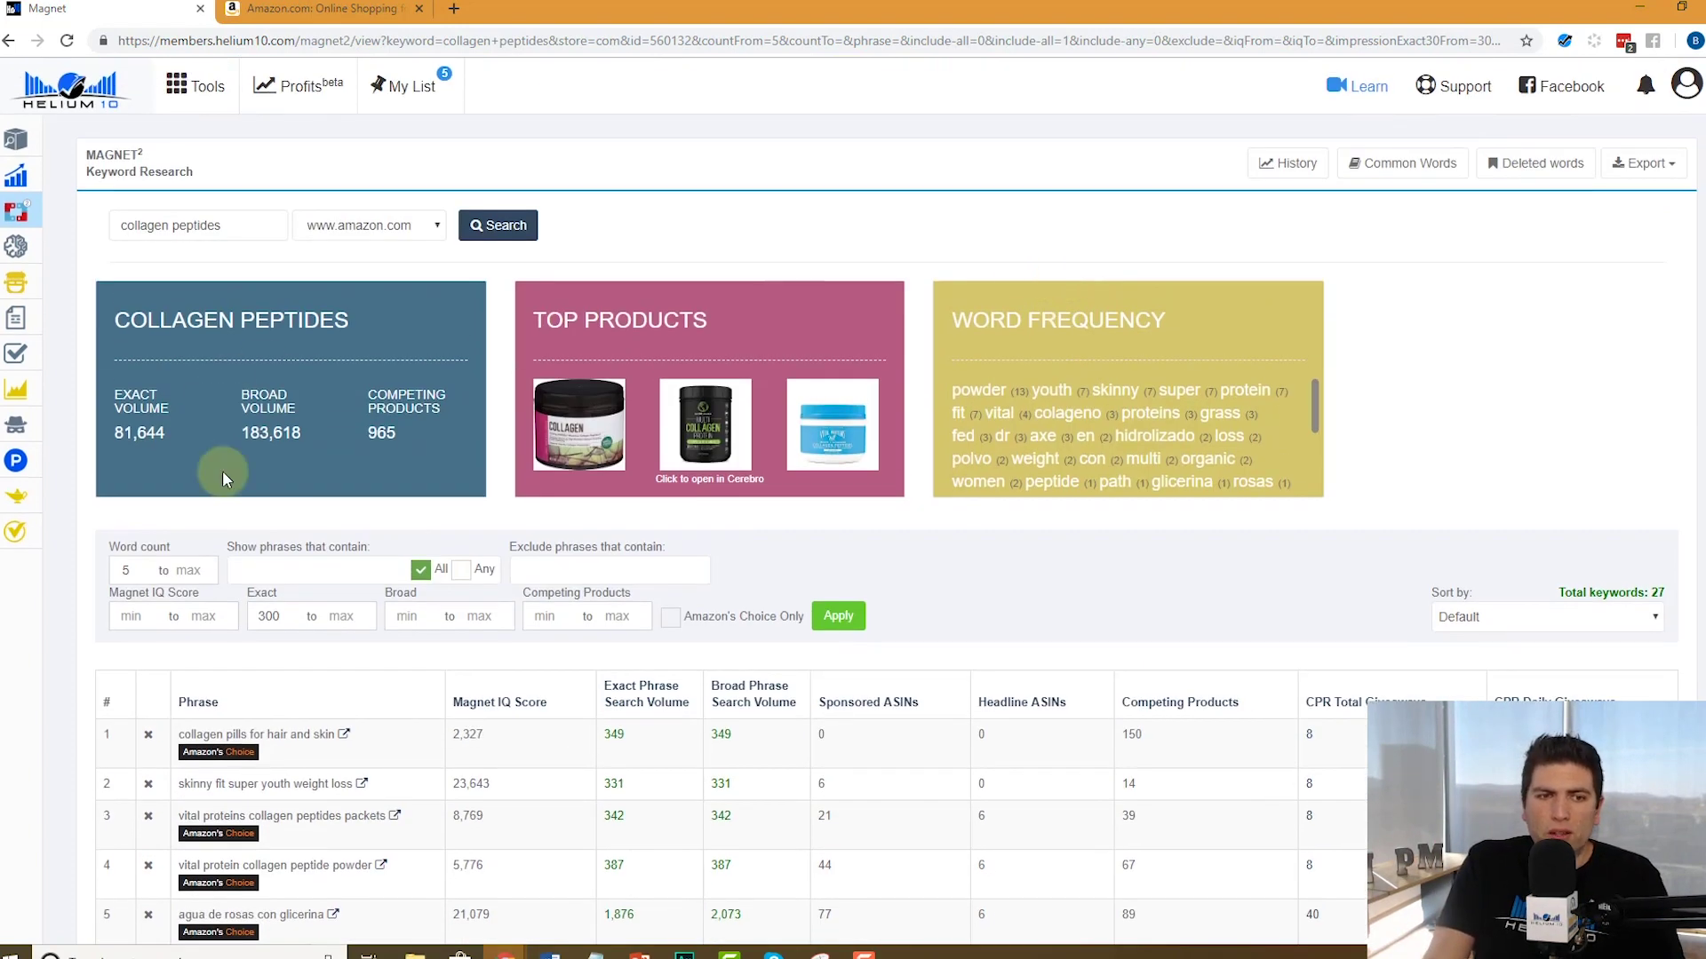
double_click(114, 567)
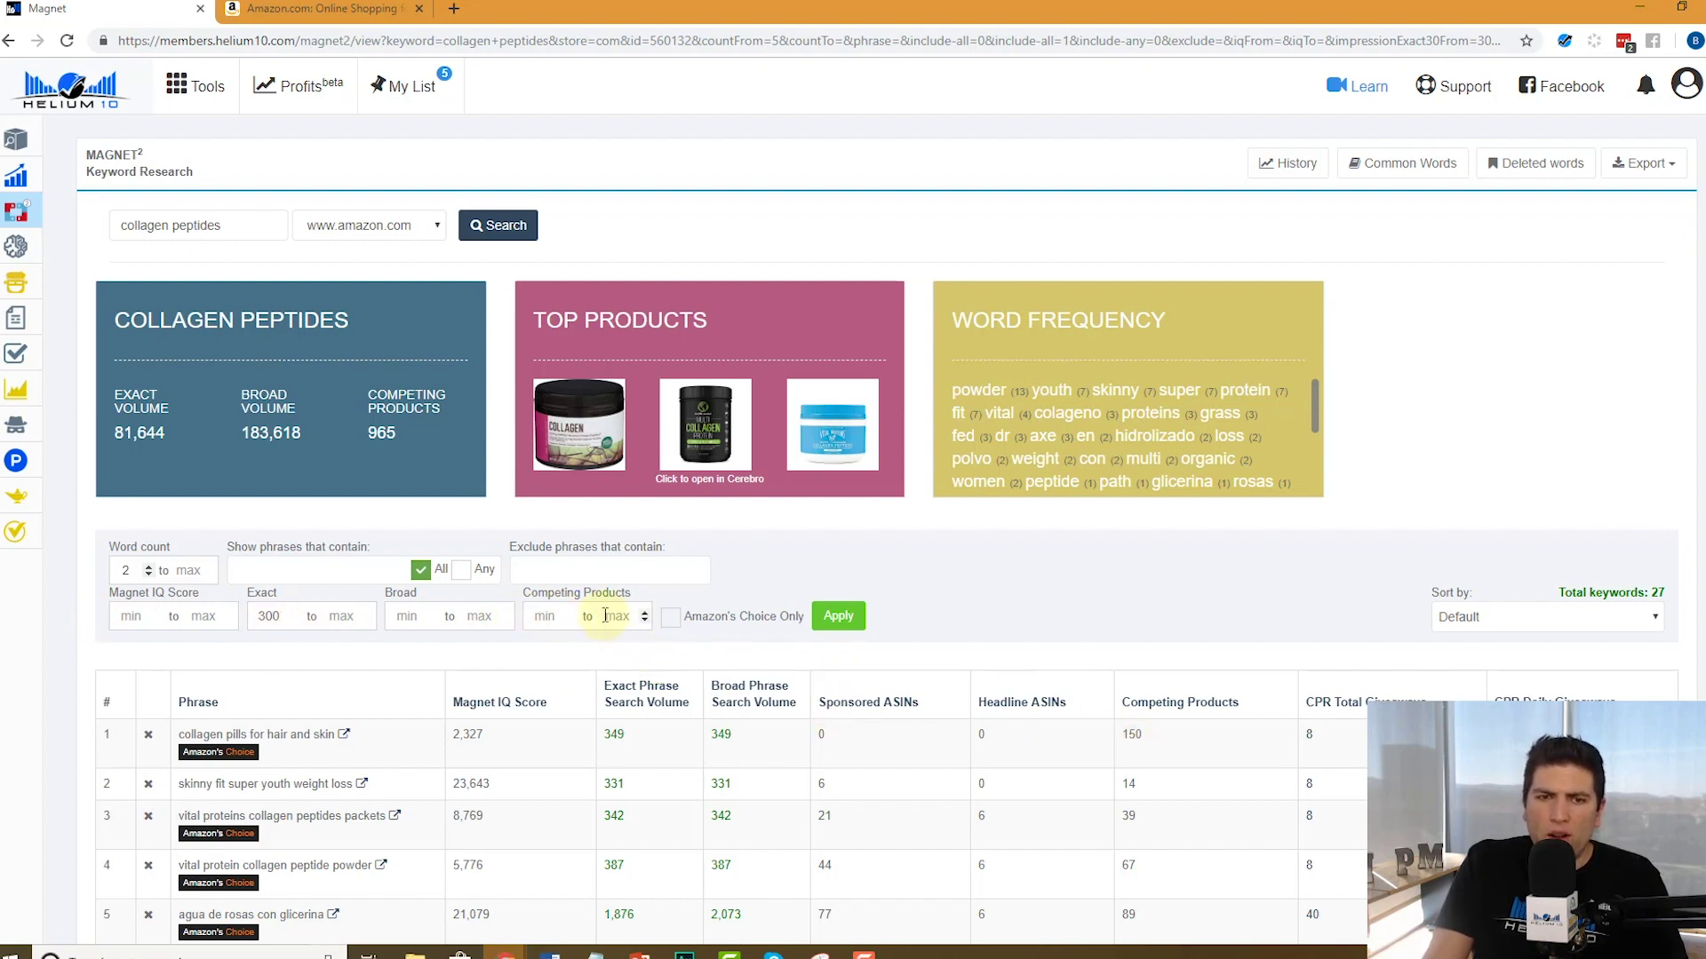
type("30")
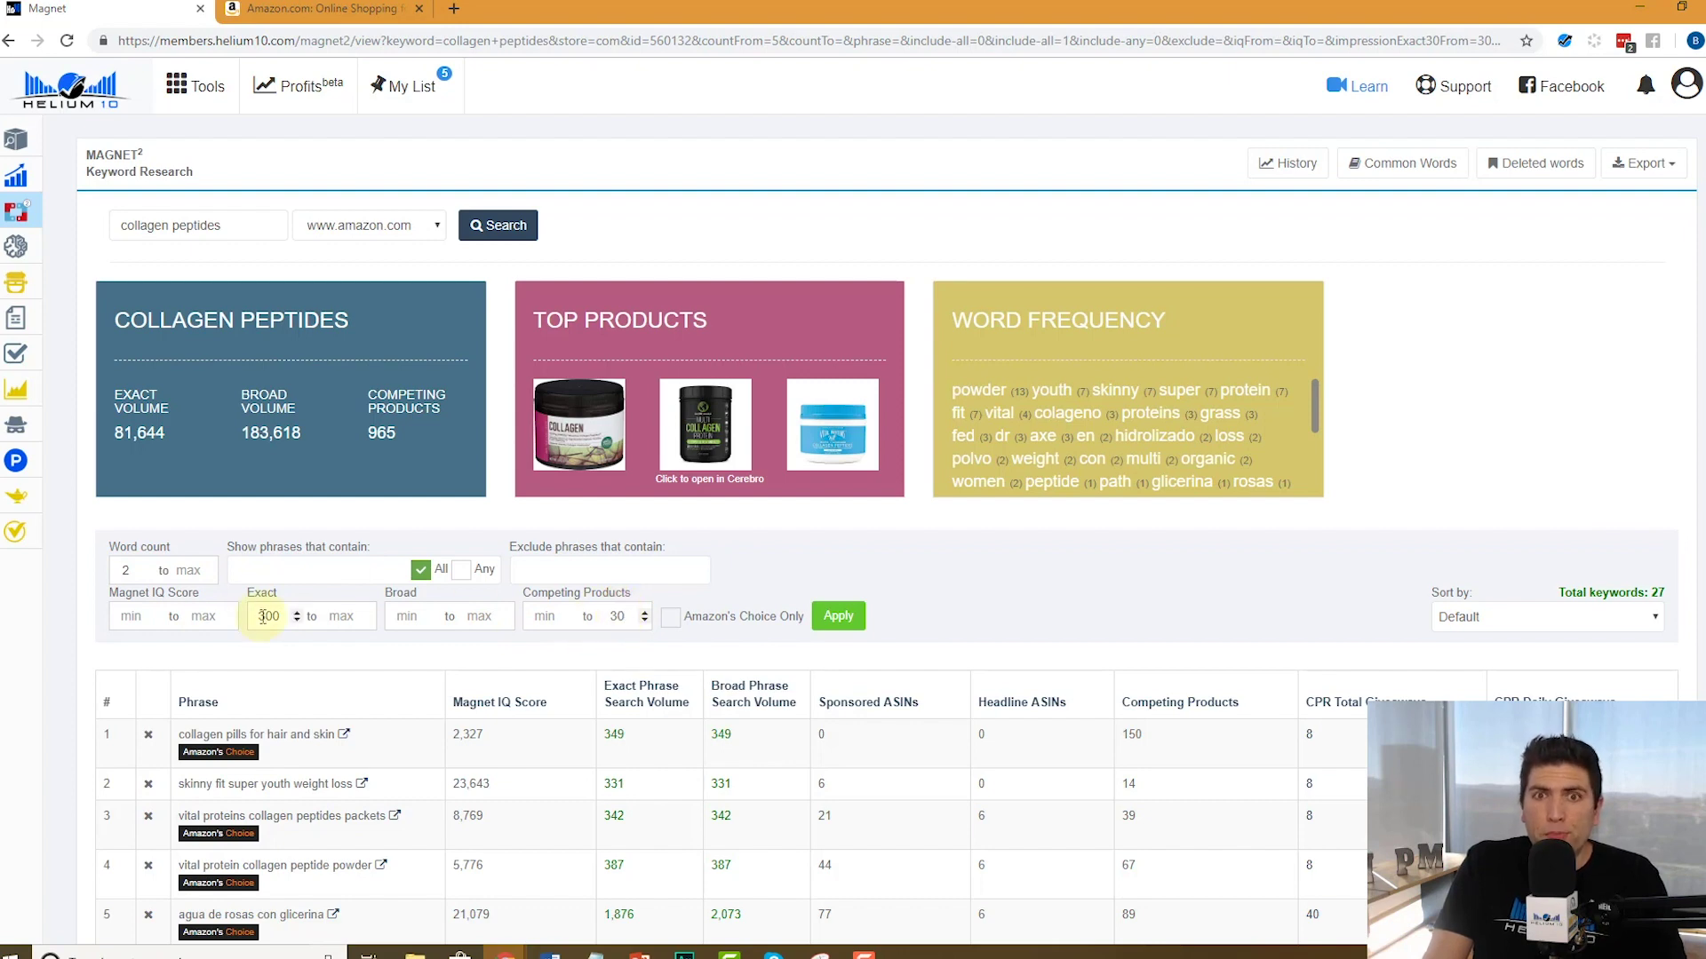
left_click(838, 615)
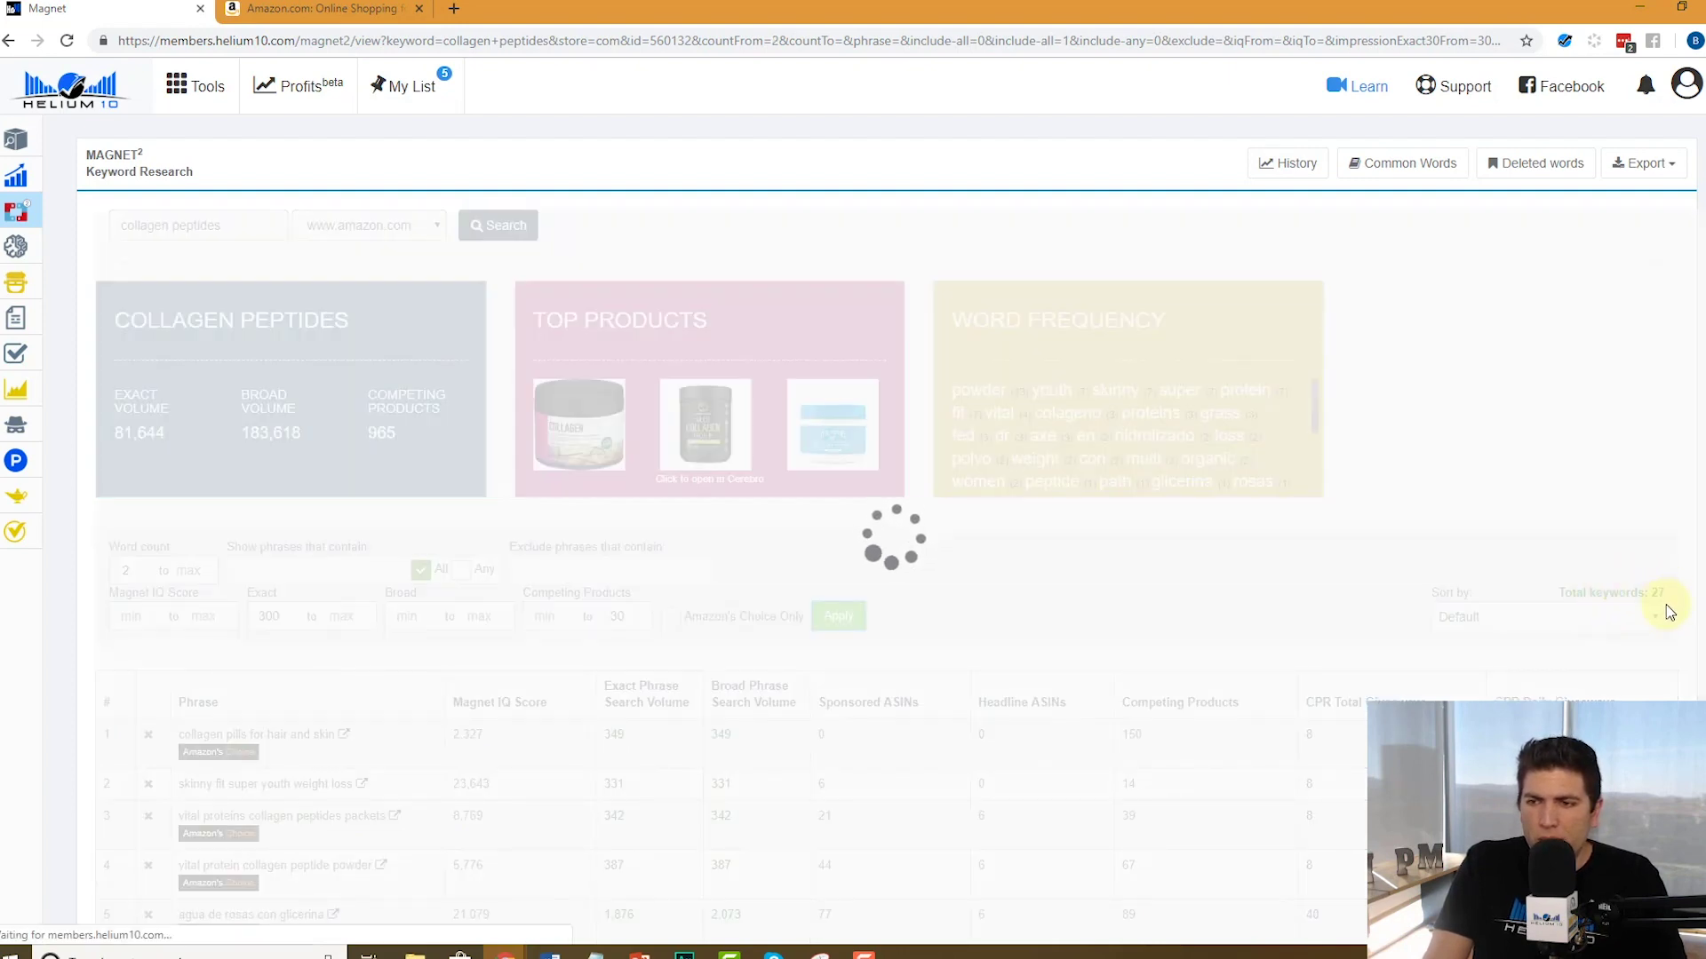
scroll(1661, 604, "down", 7)
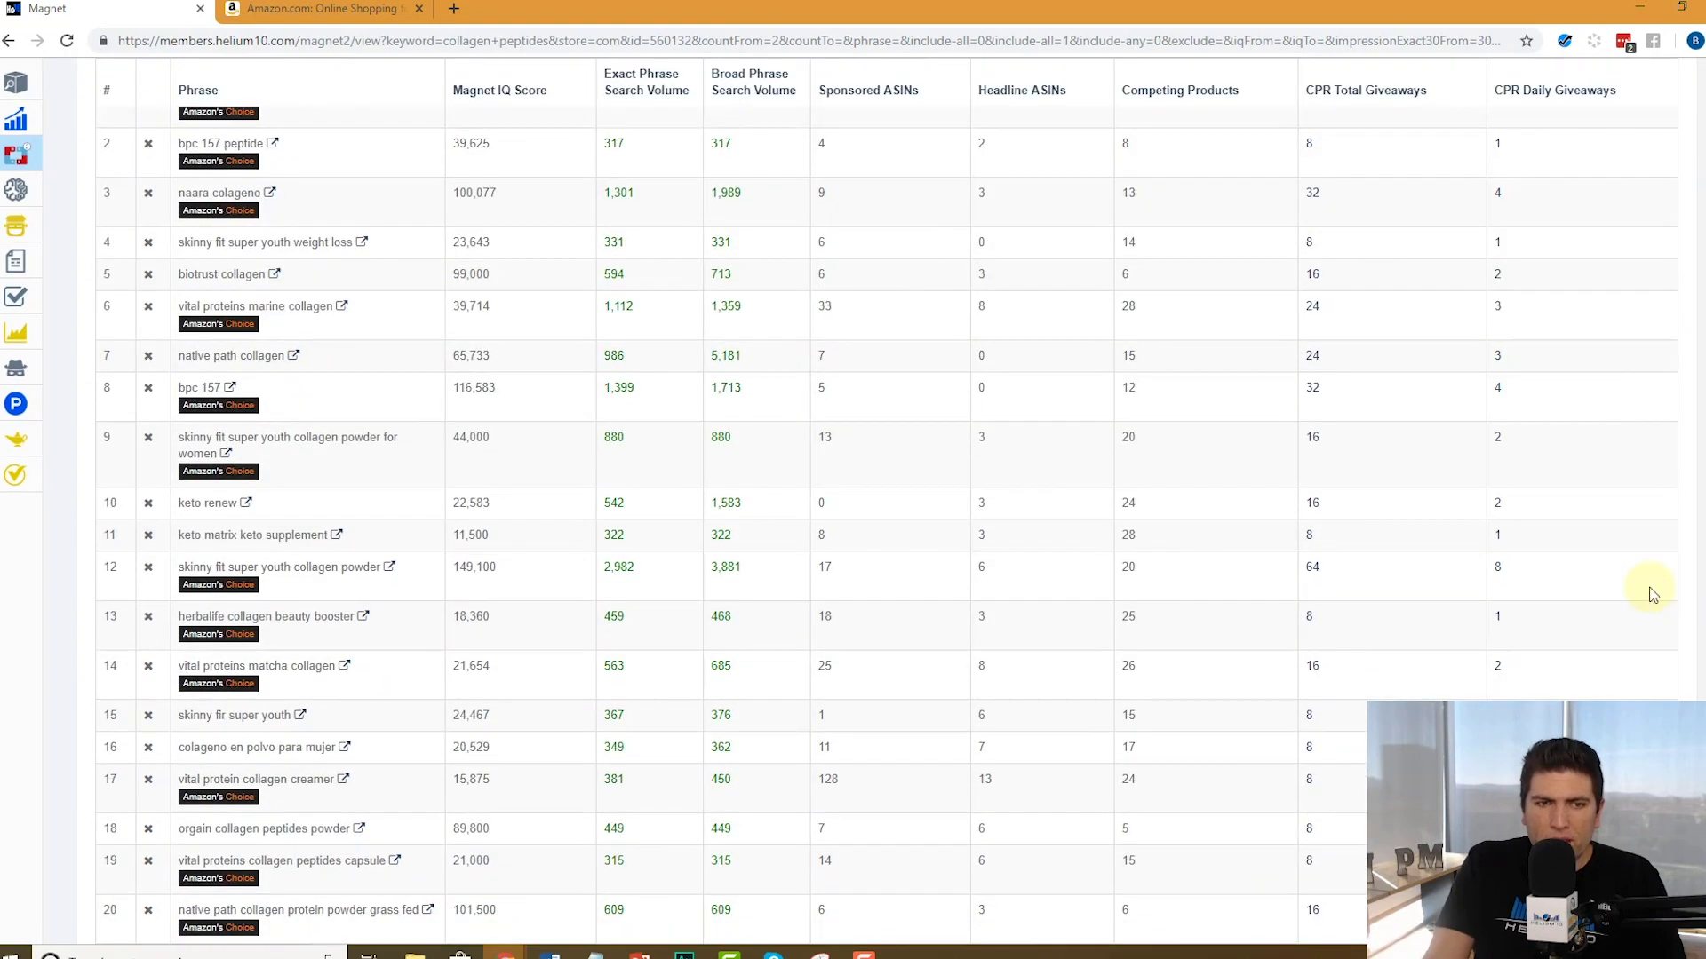
scroll(1652, 595, "down", 5)
scroll(1652, 595, "down", 2)
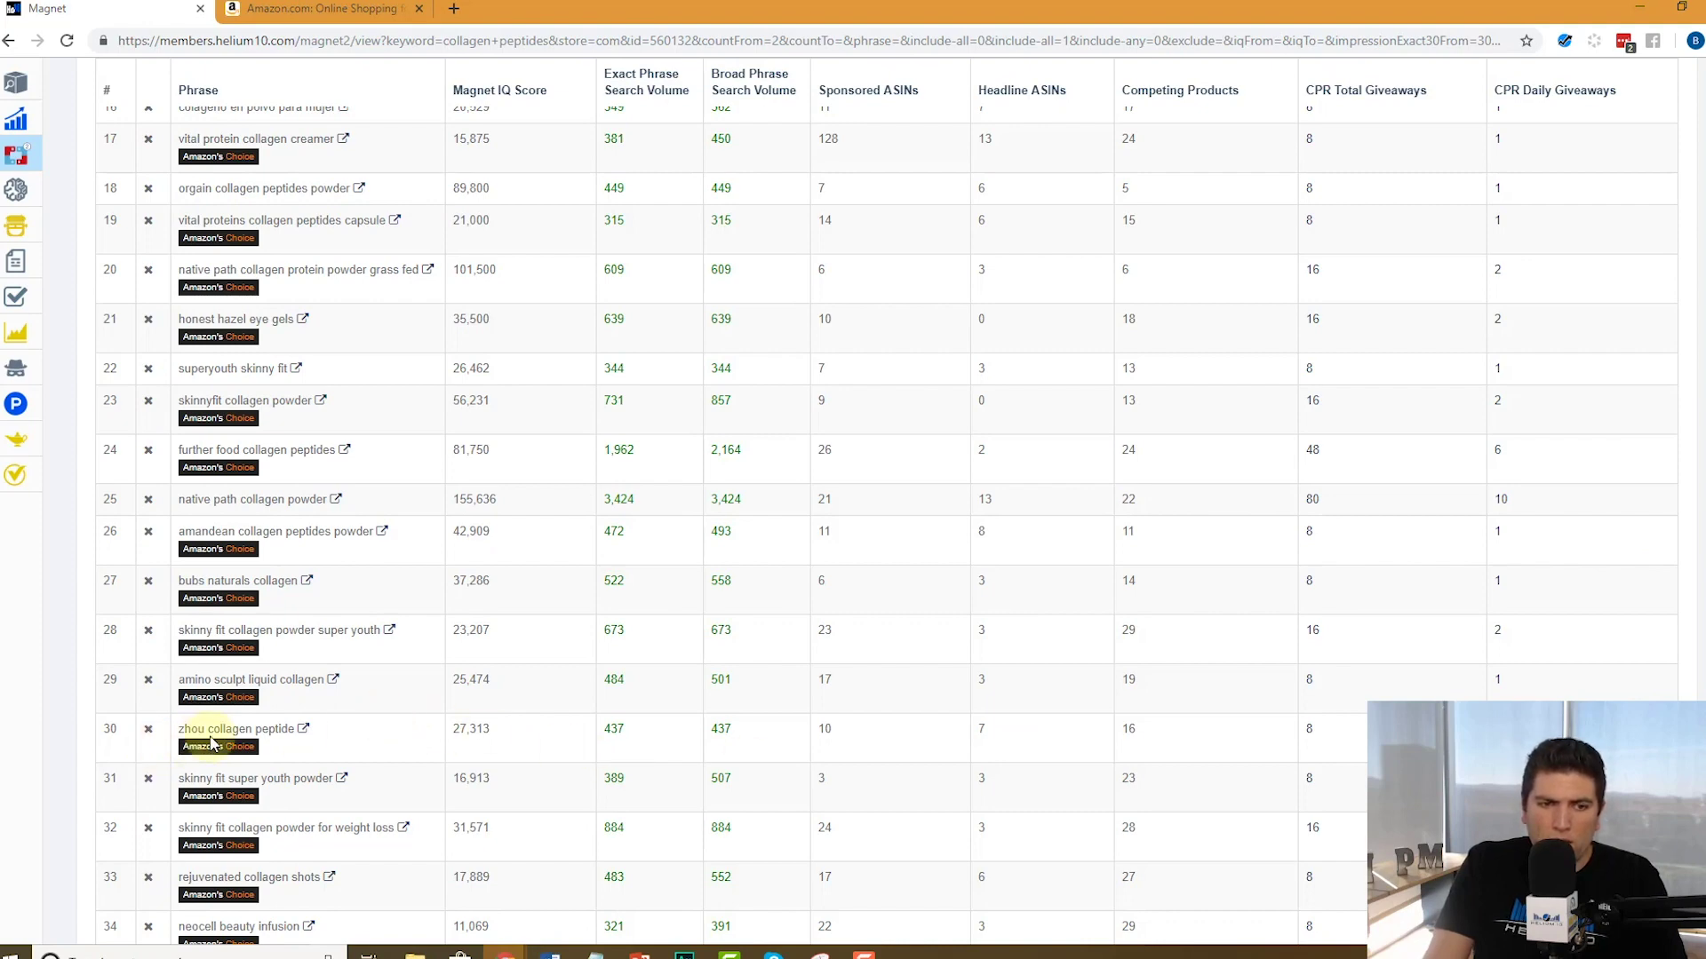
scroll(328, 727, "down", 2)
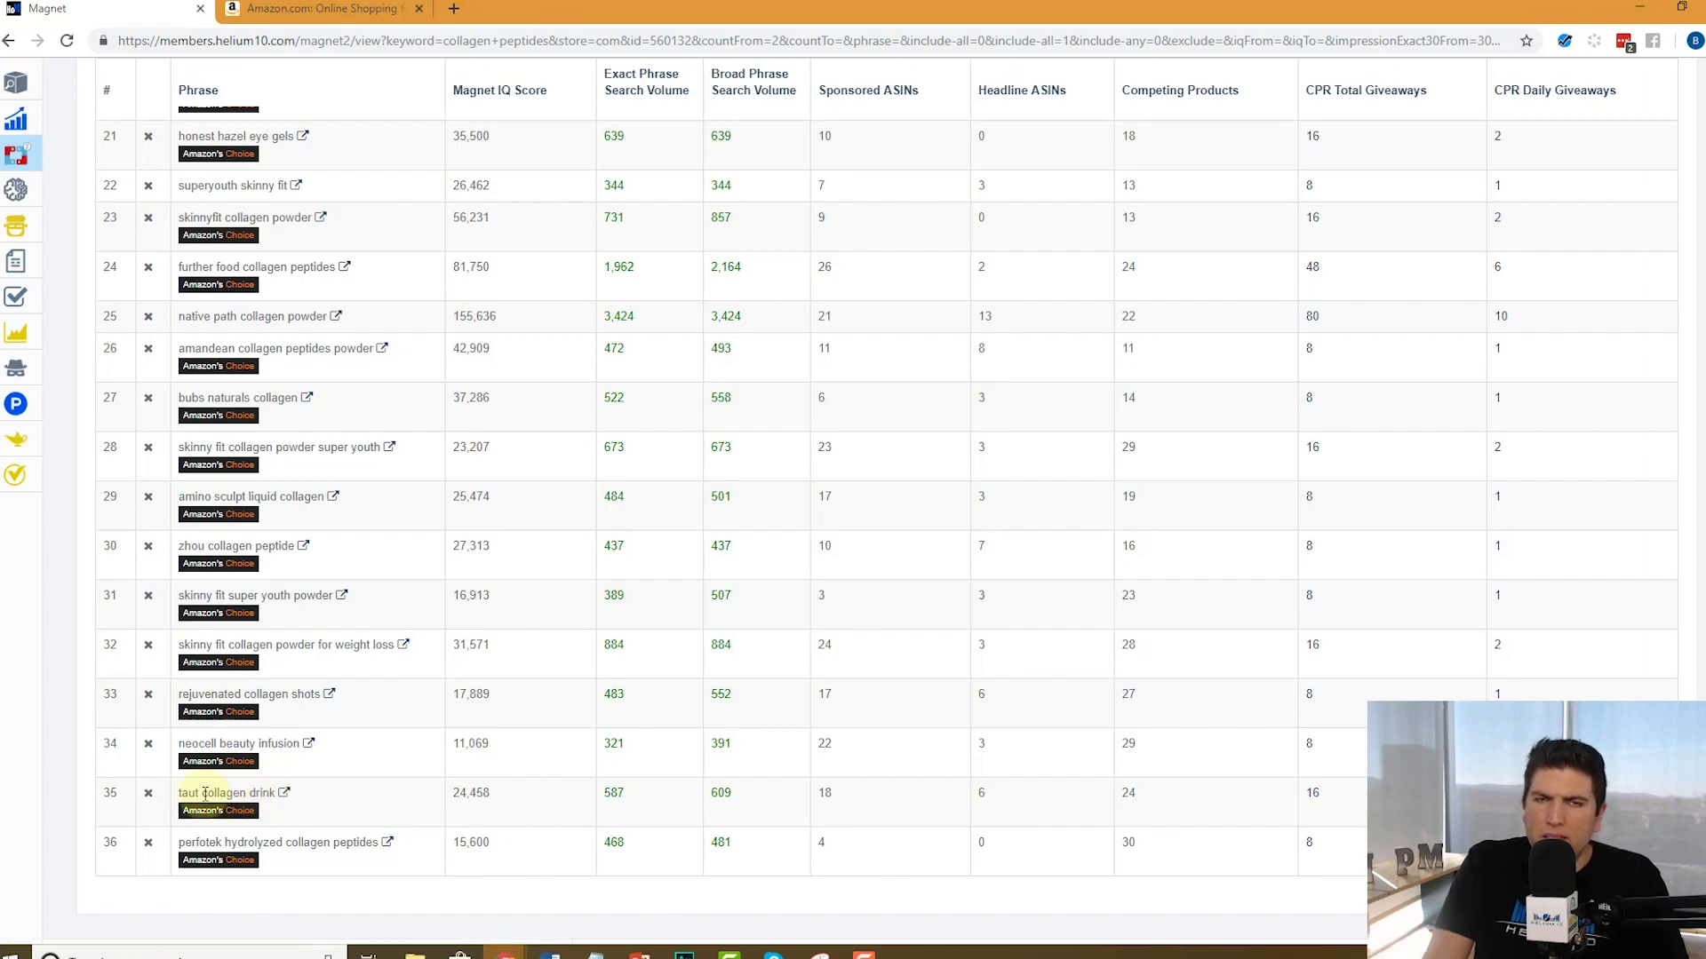
scroll(203, 799, "up", 8)
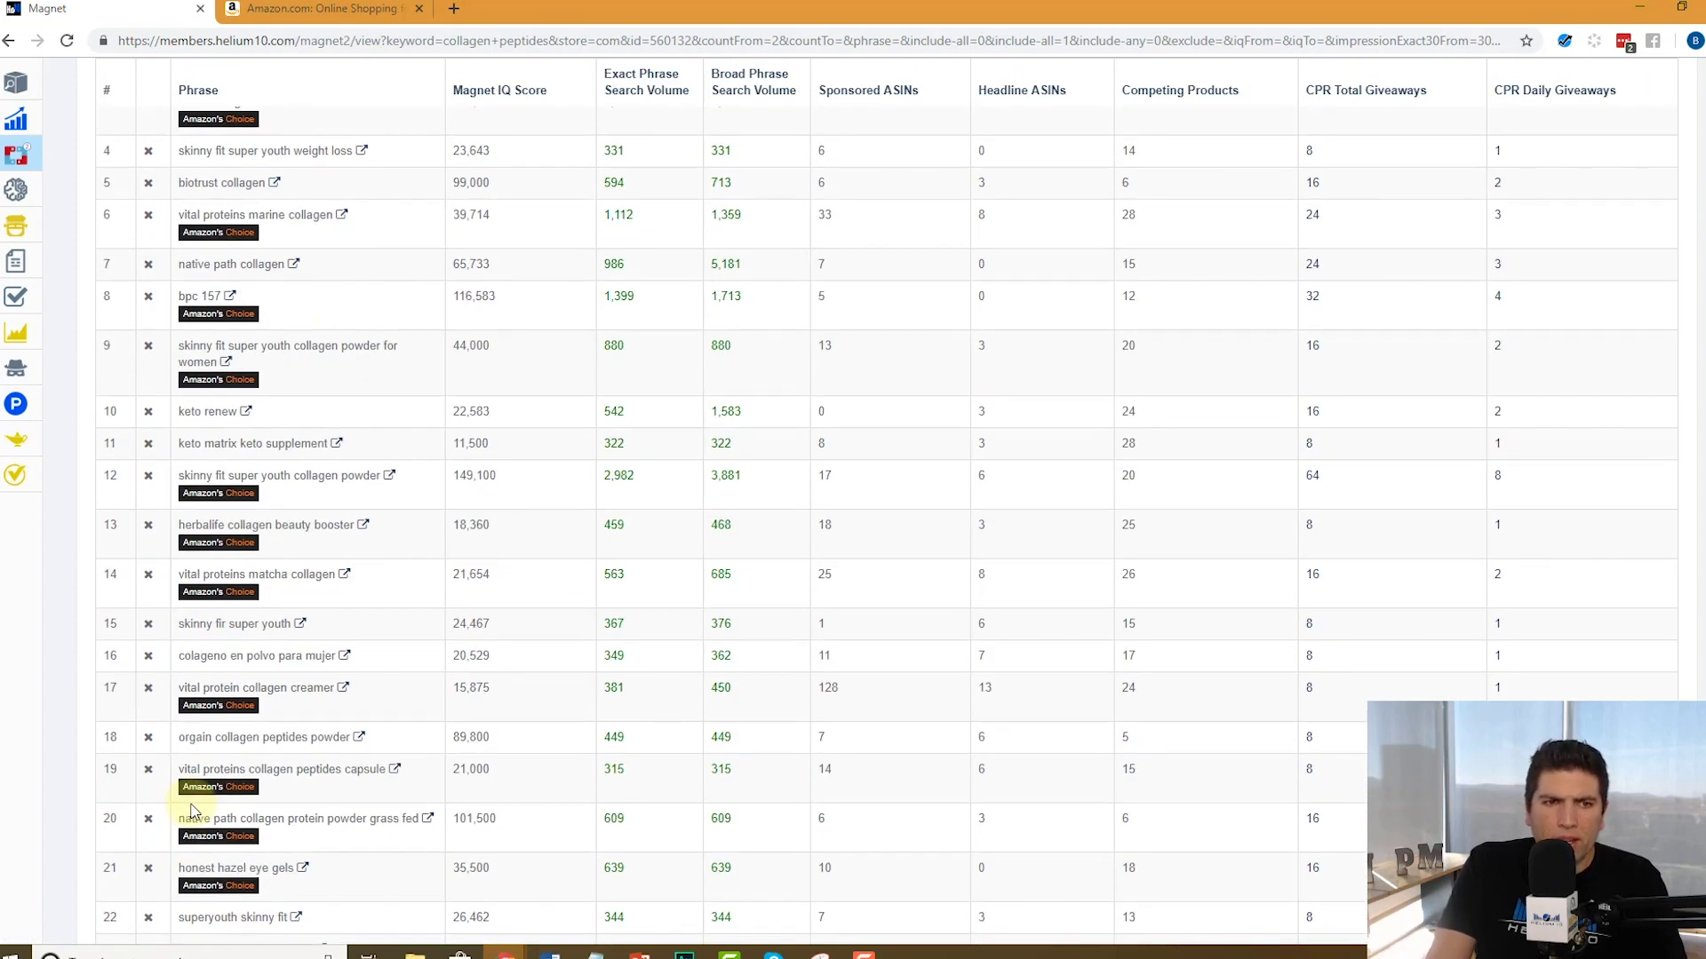
scroll(191, 810, "up", 4)
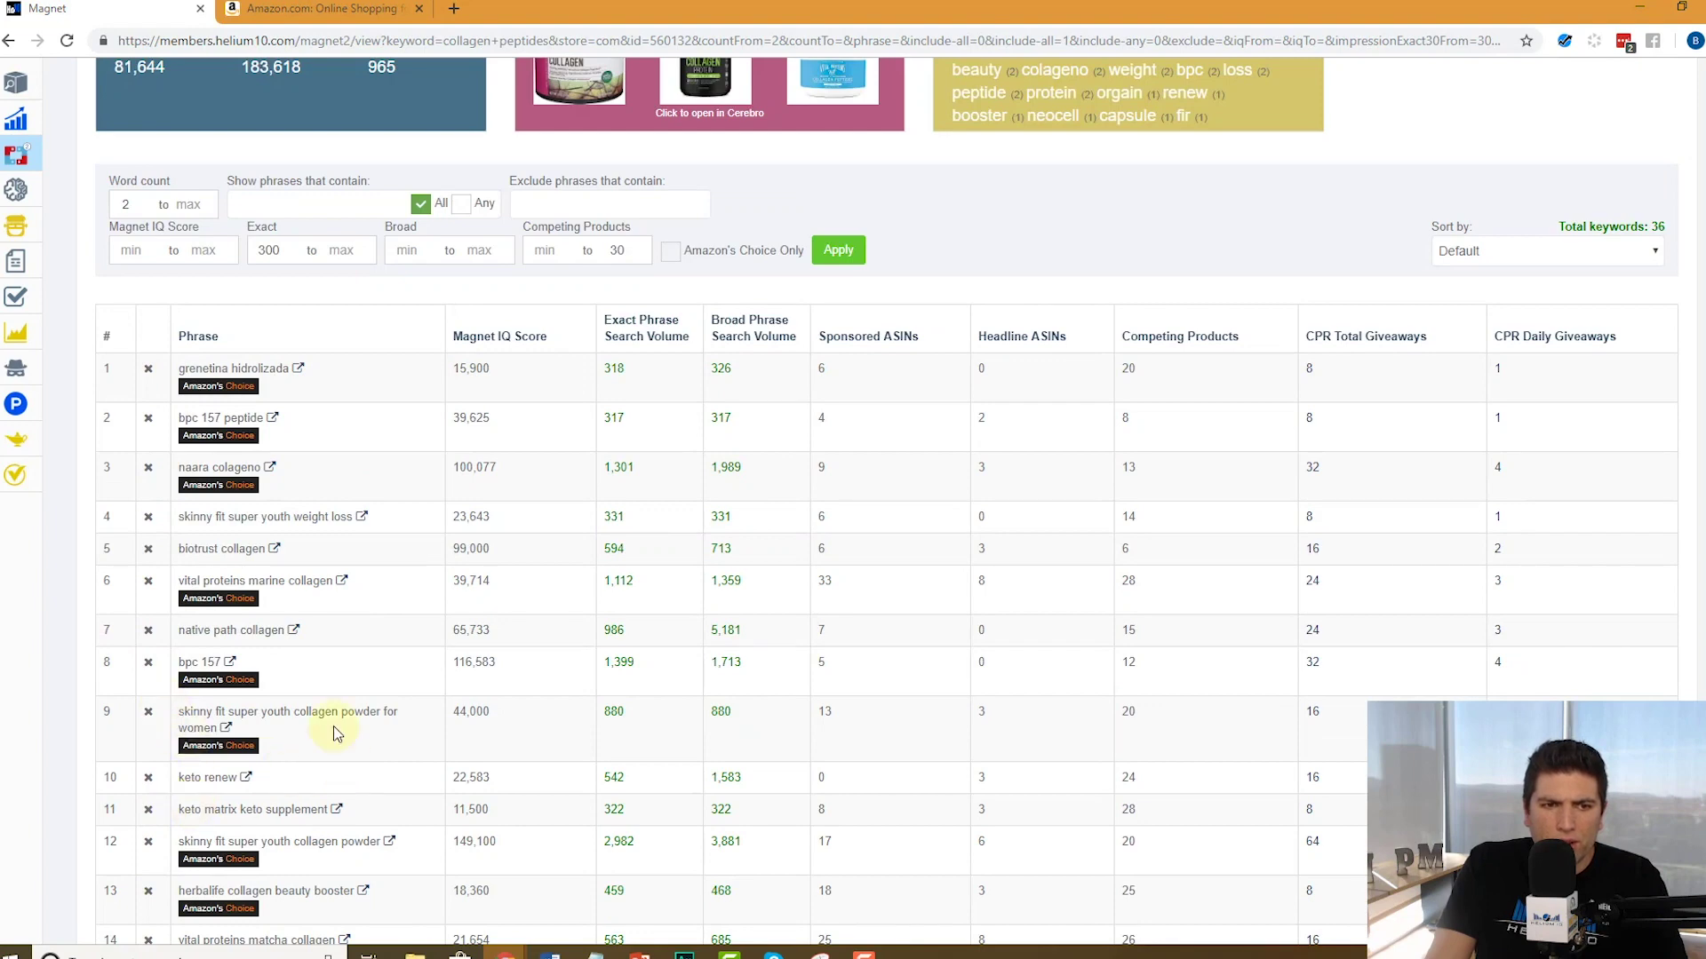
scroll(363, 721, "up", 2)
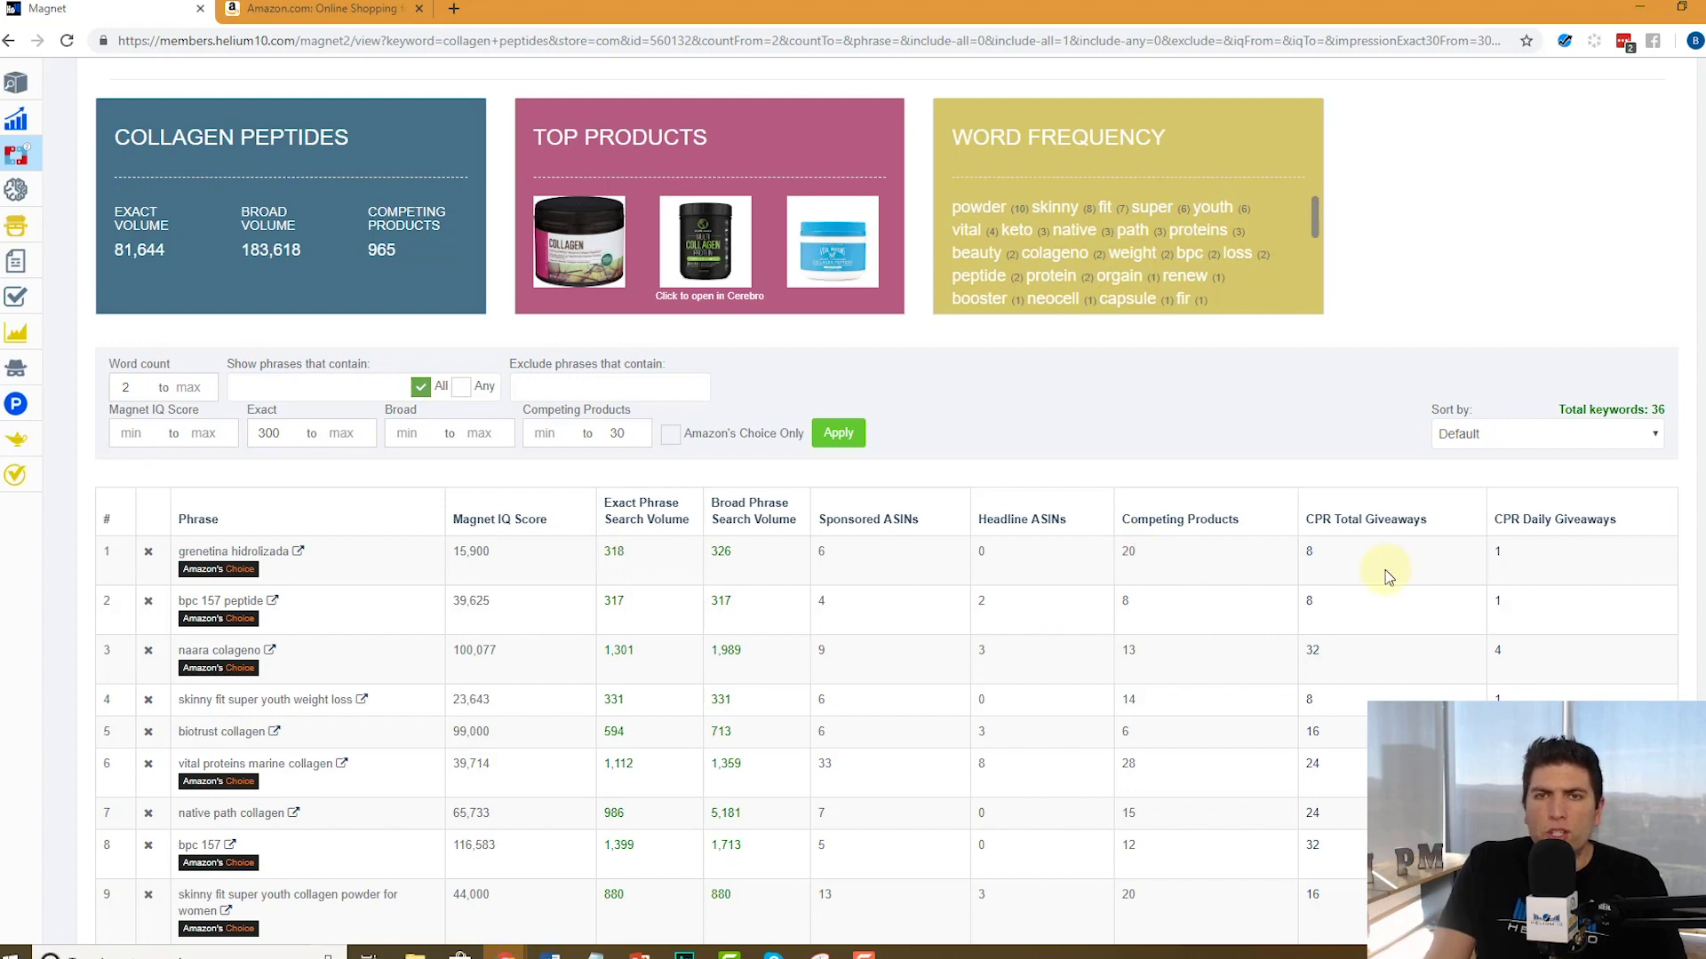
- Keep the exact volume minimum at 300 and delete the 30 competing-products cap
left_click(297, 438)
left_click(297, 437)
left_click_drag(289, 433, 246, 433)
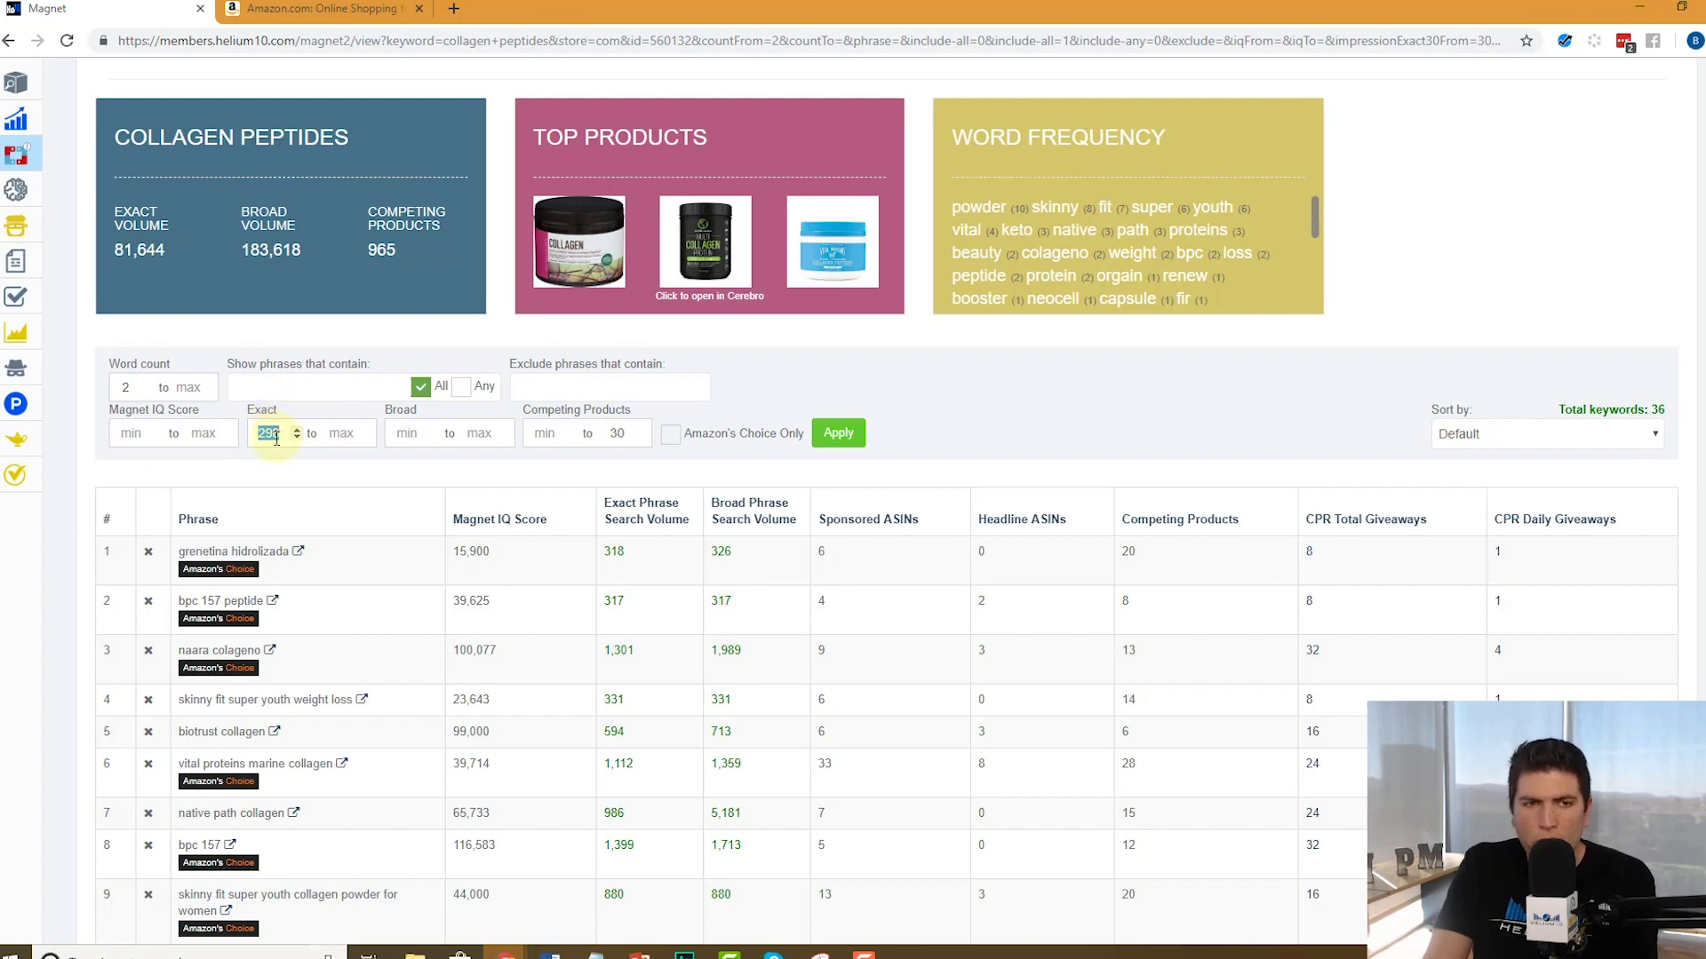
type("33")
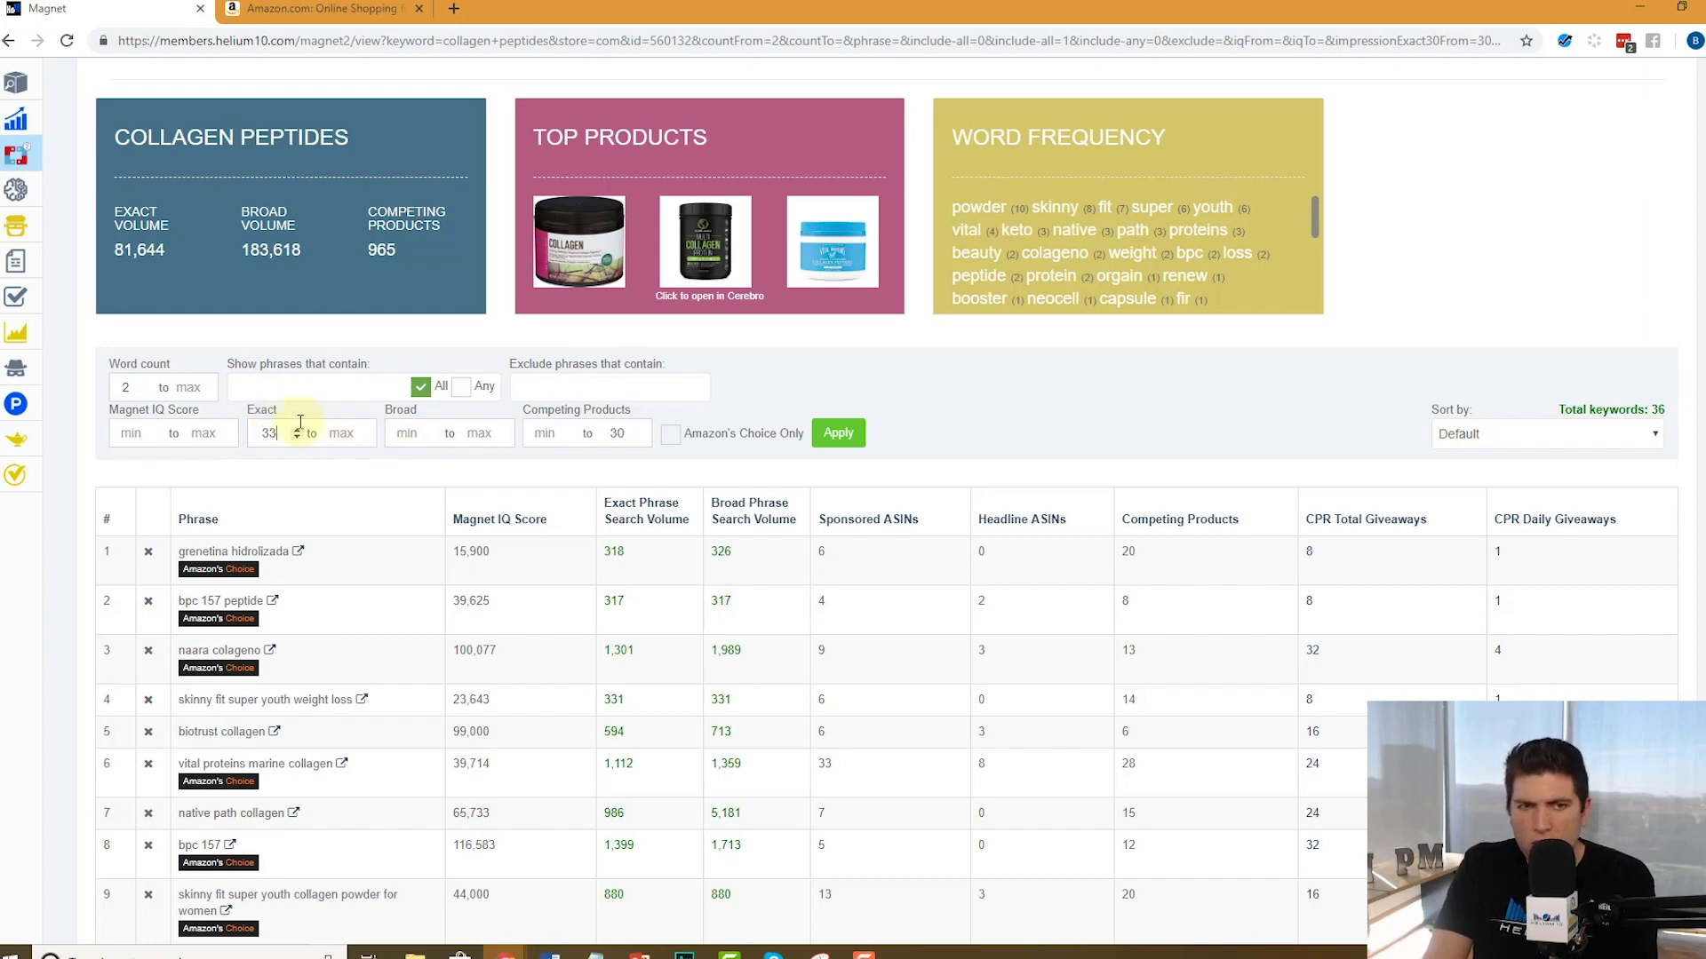
type("00")
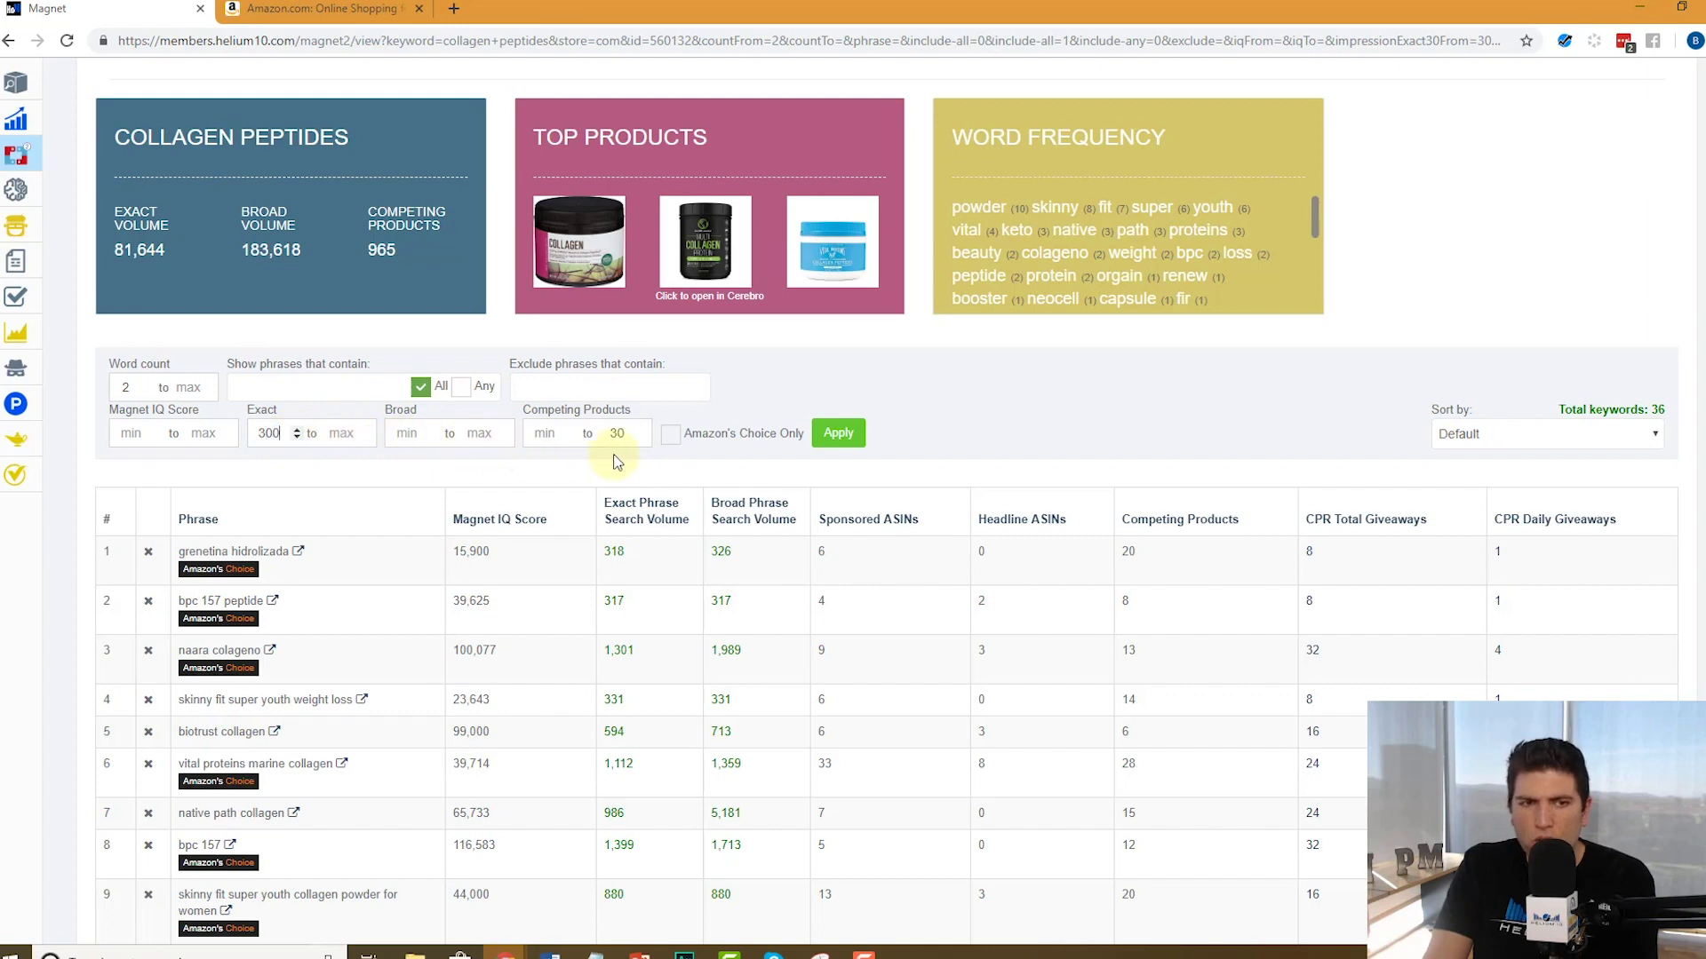
key("BackSpace")
key("BackSpace")
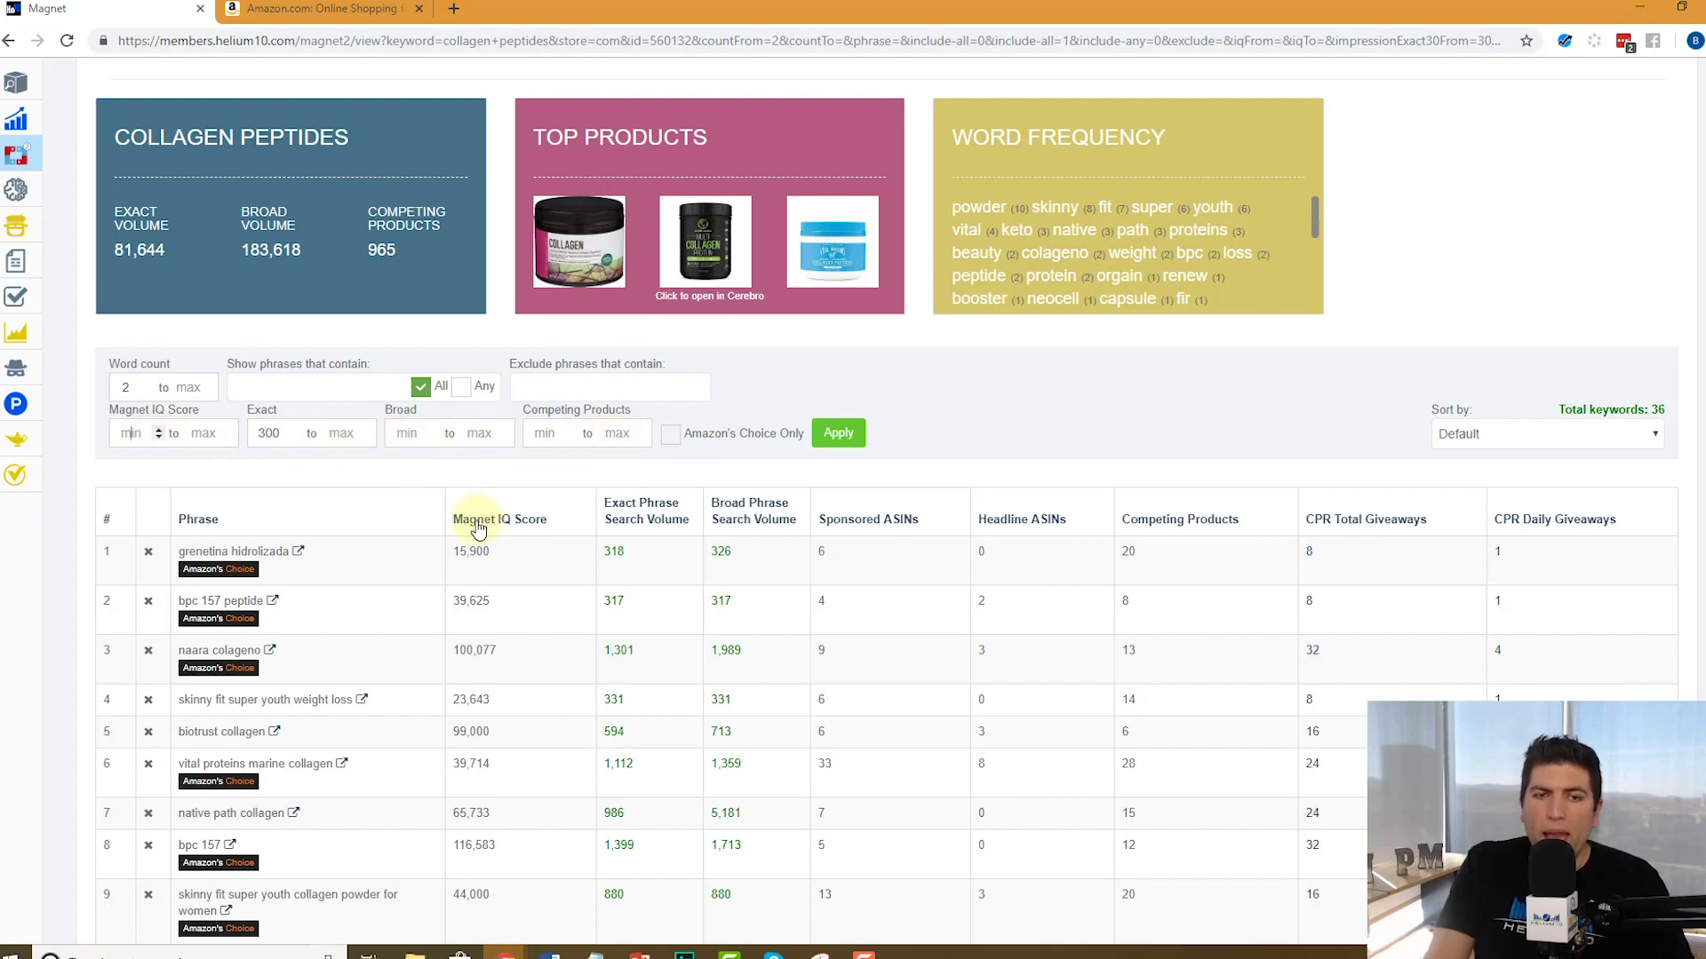
- Apply a Magnet IQ Score minimum of 10000, expanding the list to 111 keywords
mouse_move(478, 527)
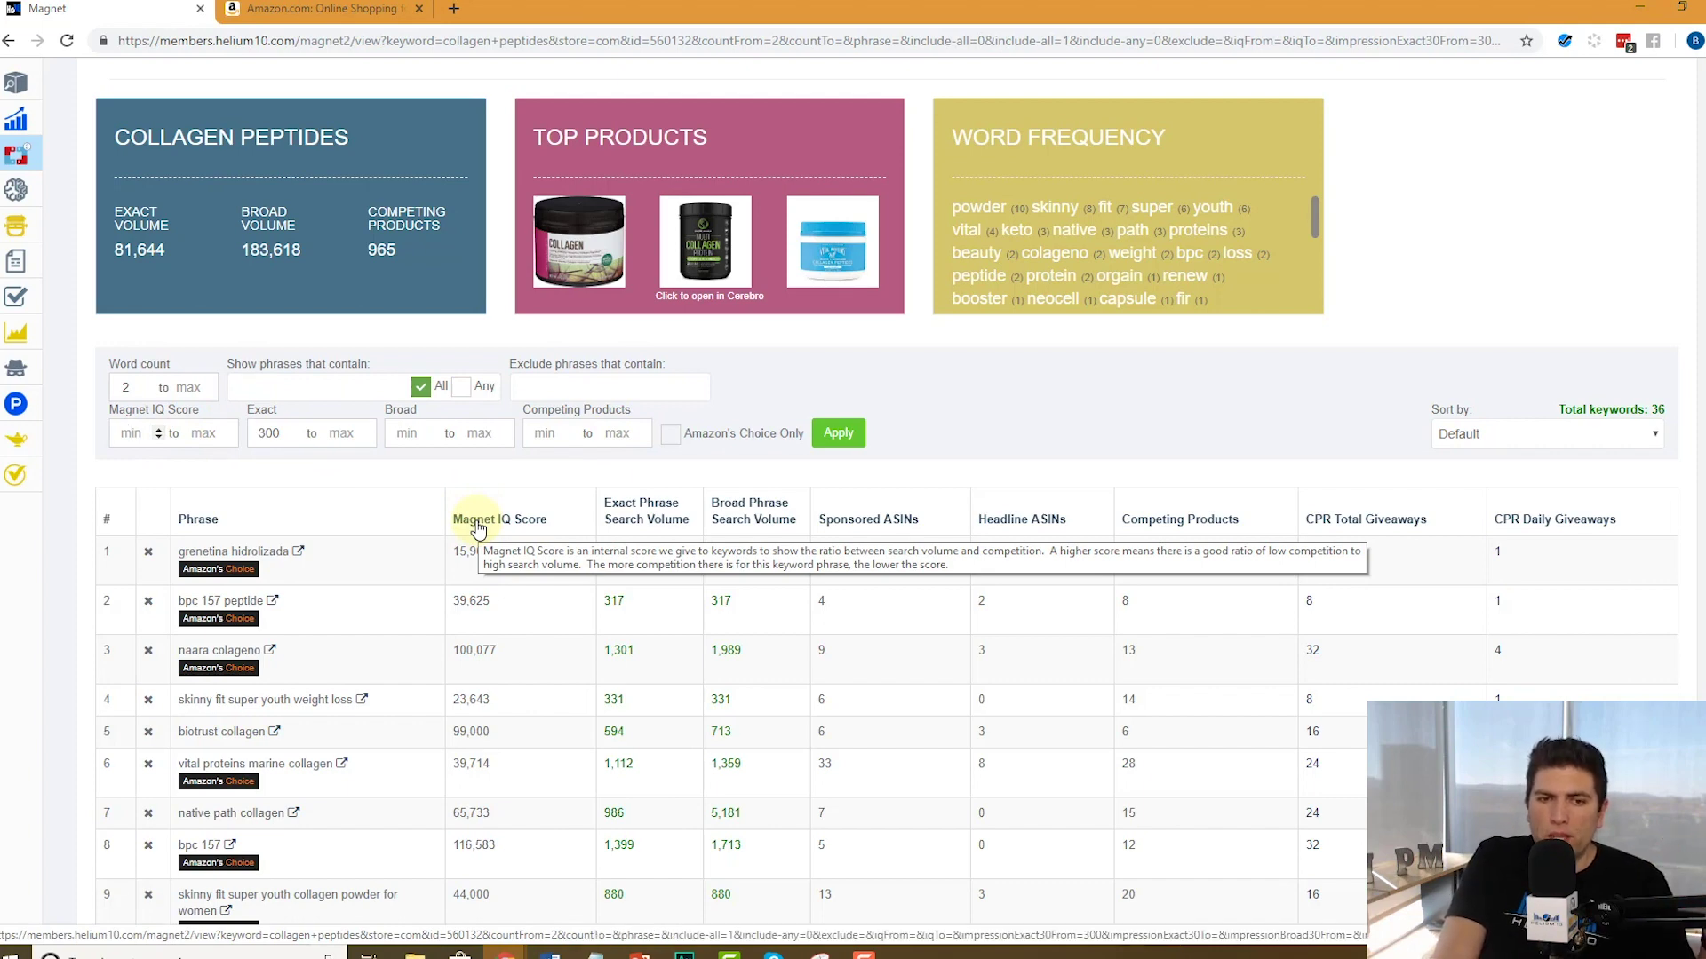
left_click(129, 434)
type("100000")
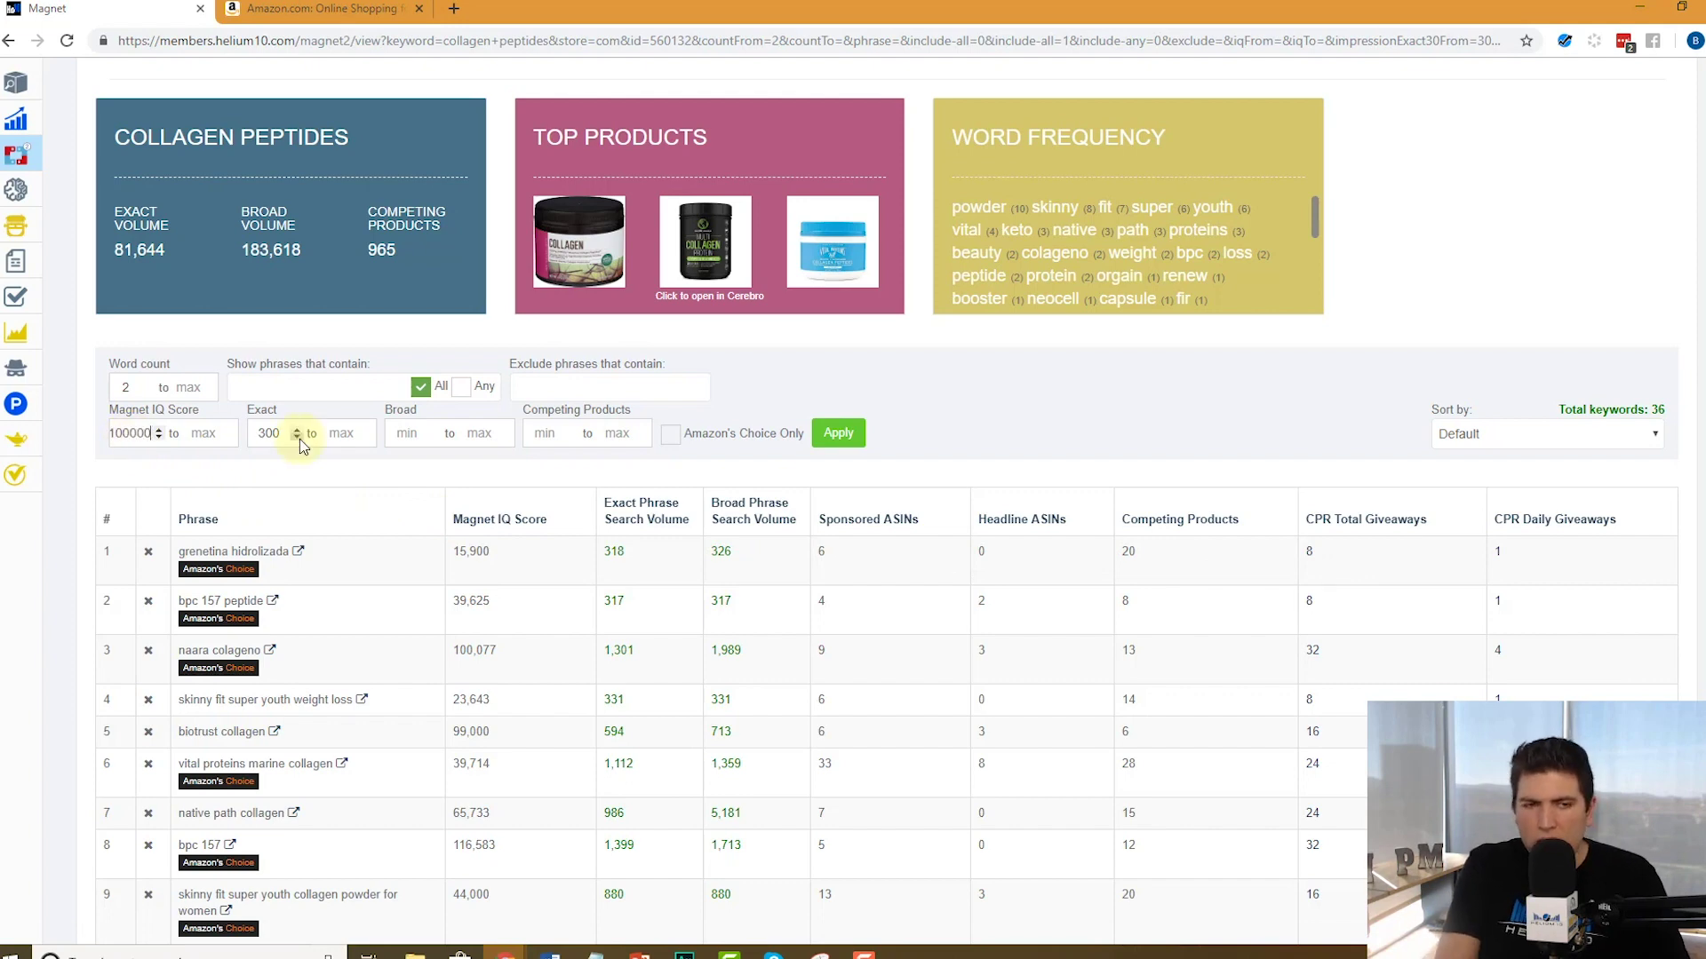
key("BackSpace")
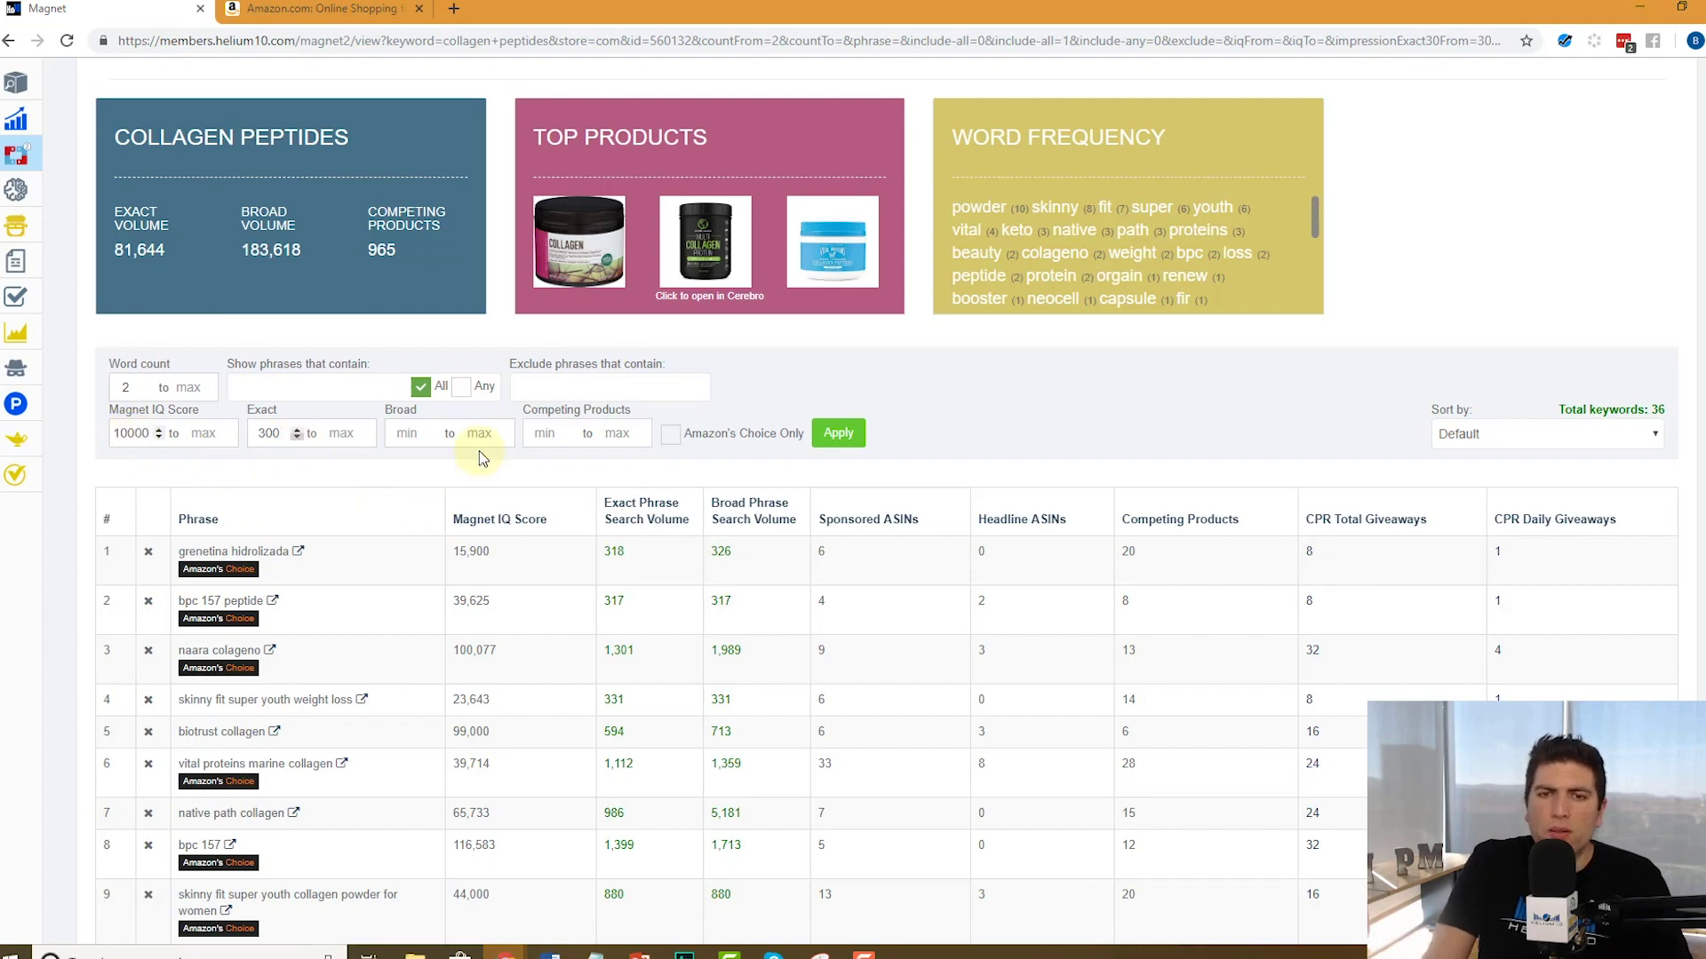
left_click(840, 435)
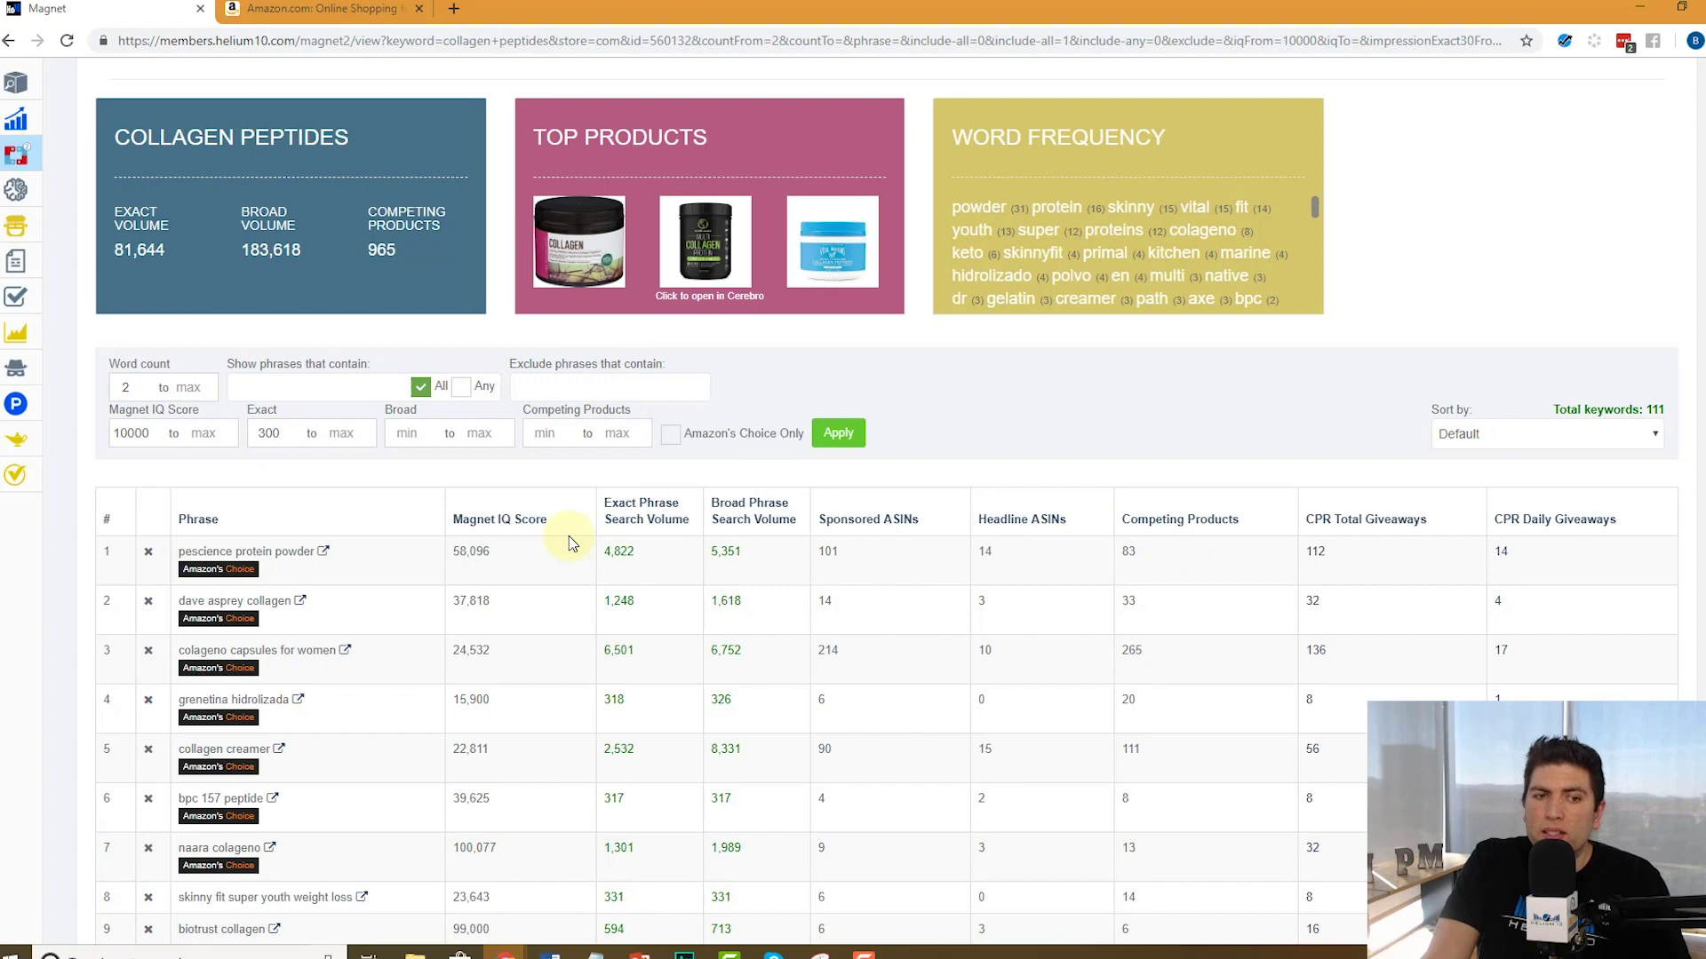
scroll(568, 536, "down", 1)
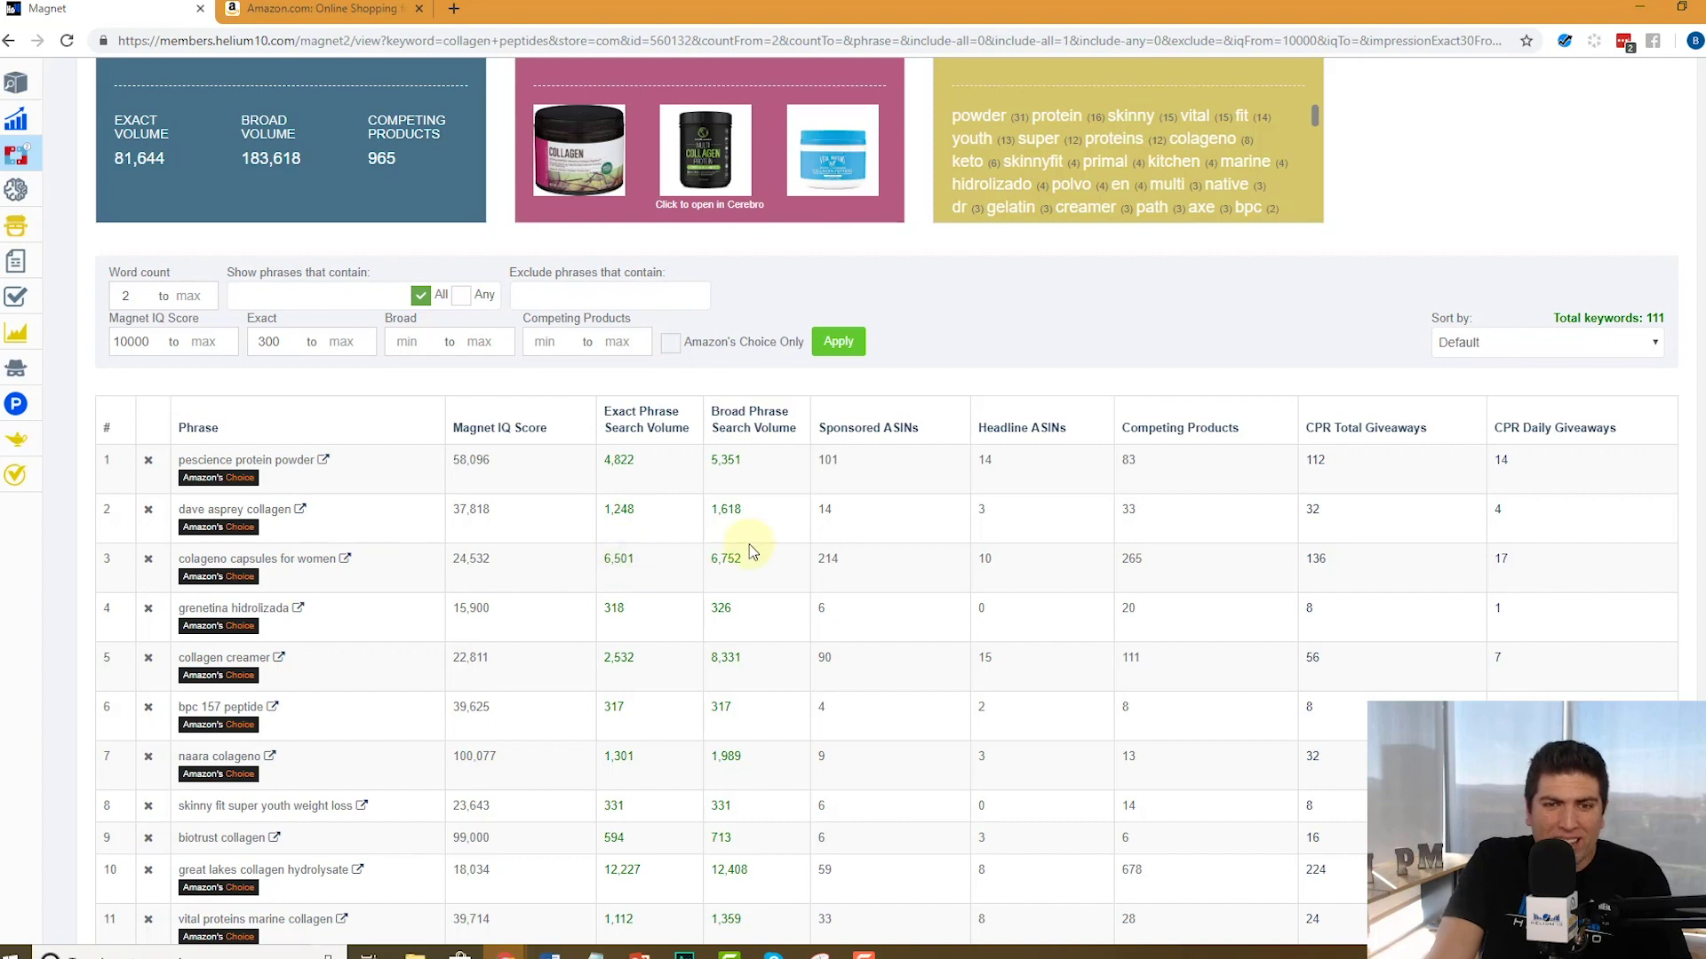
double_click(1137, 559)
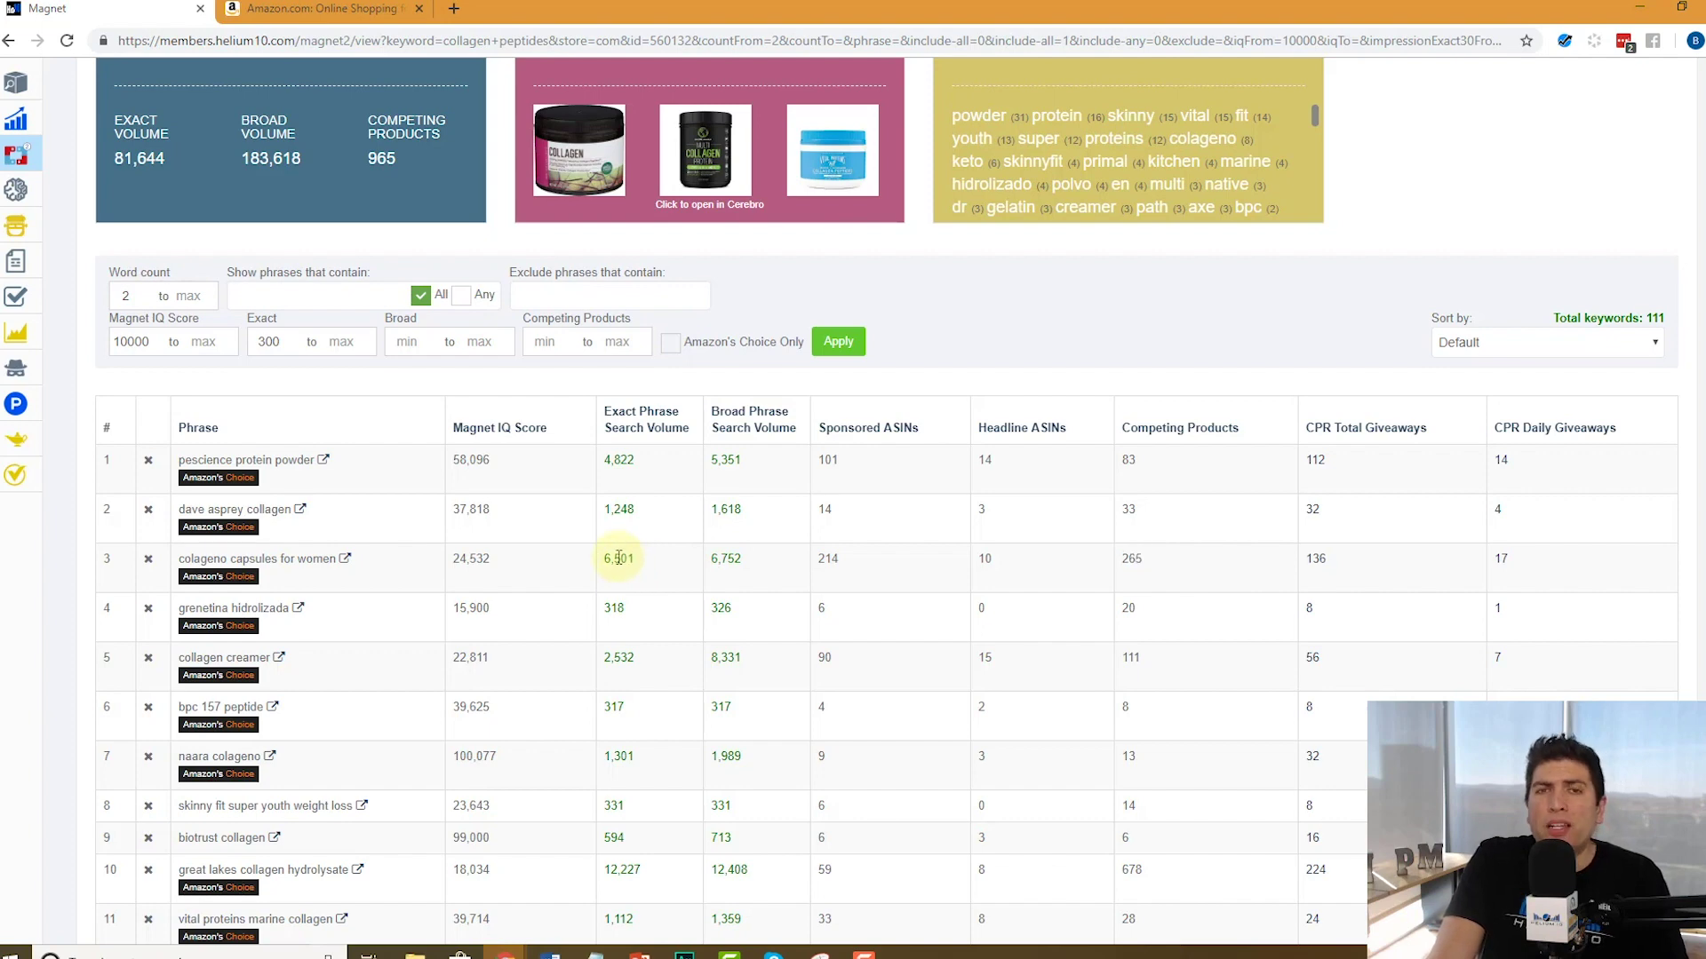
double_click(620, 559)
left_click(627, 555)
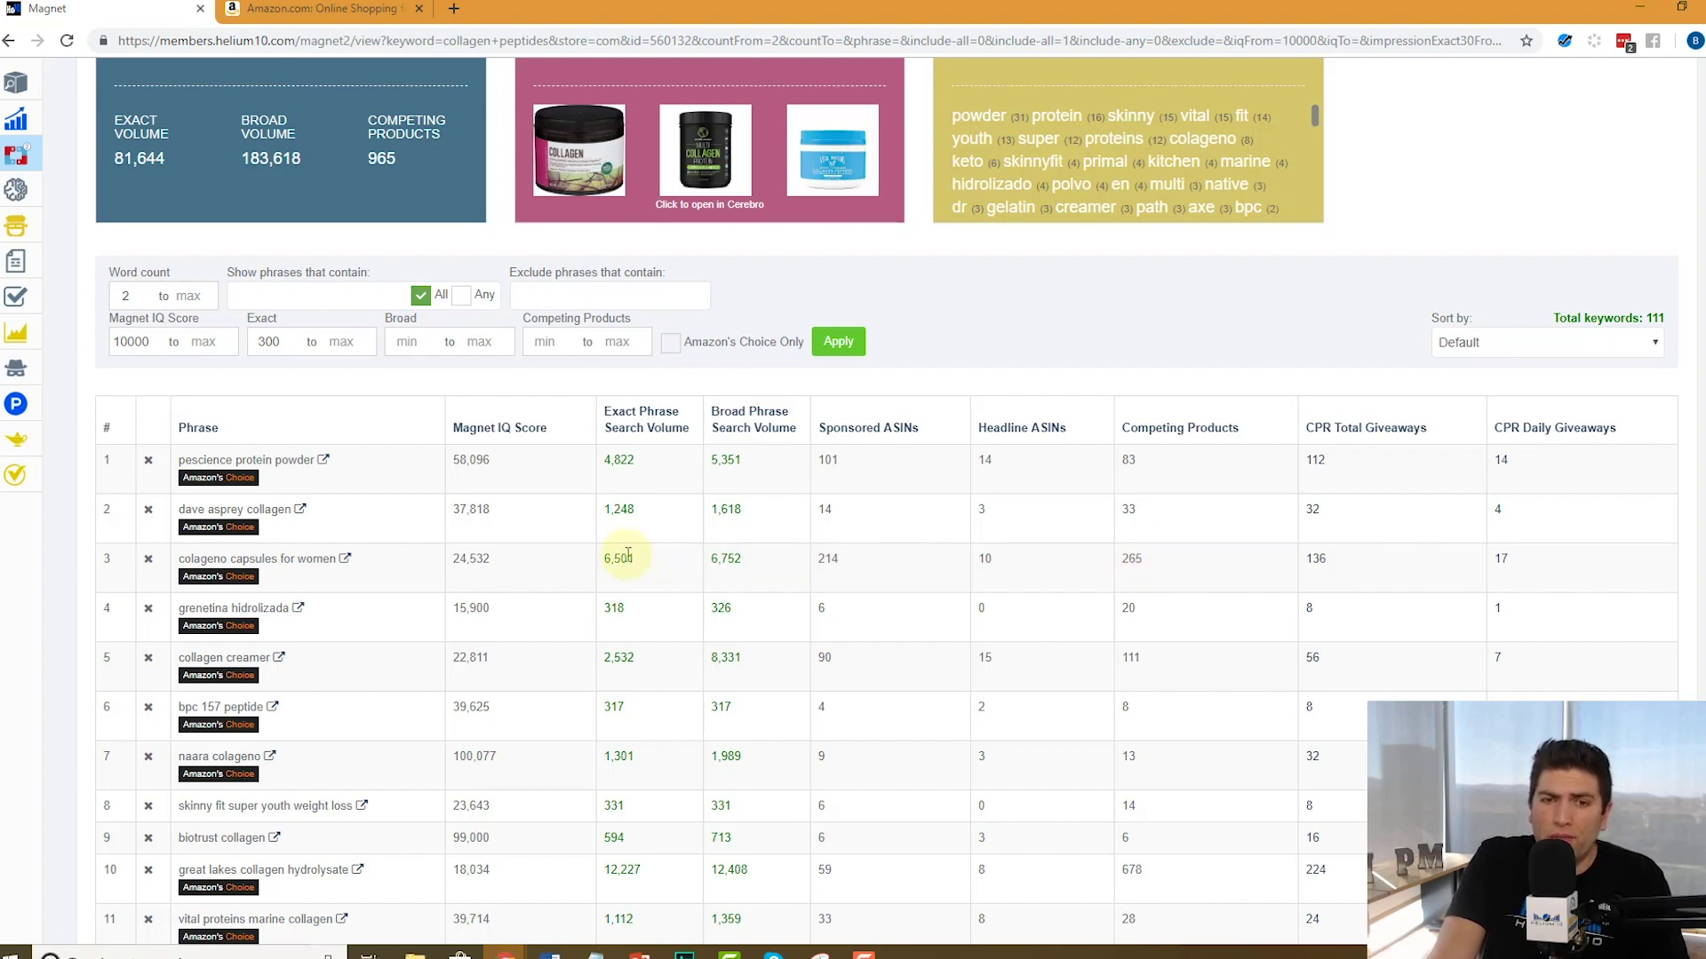
double_click(1131, 560)
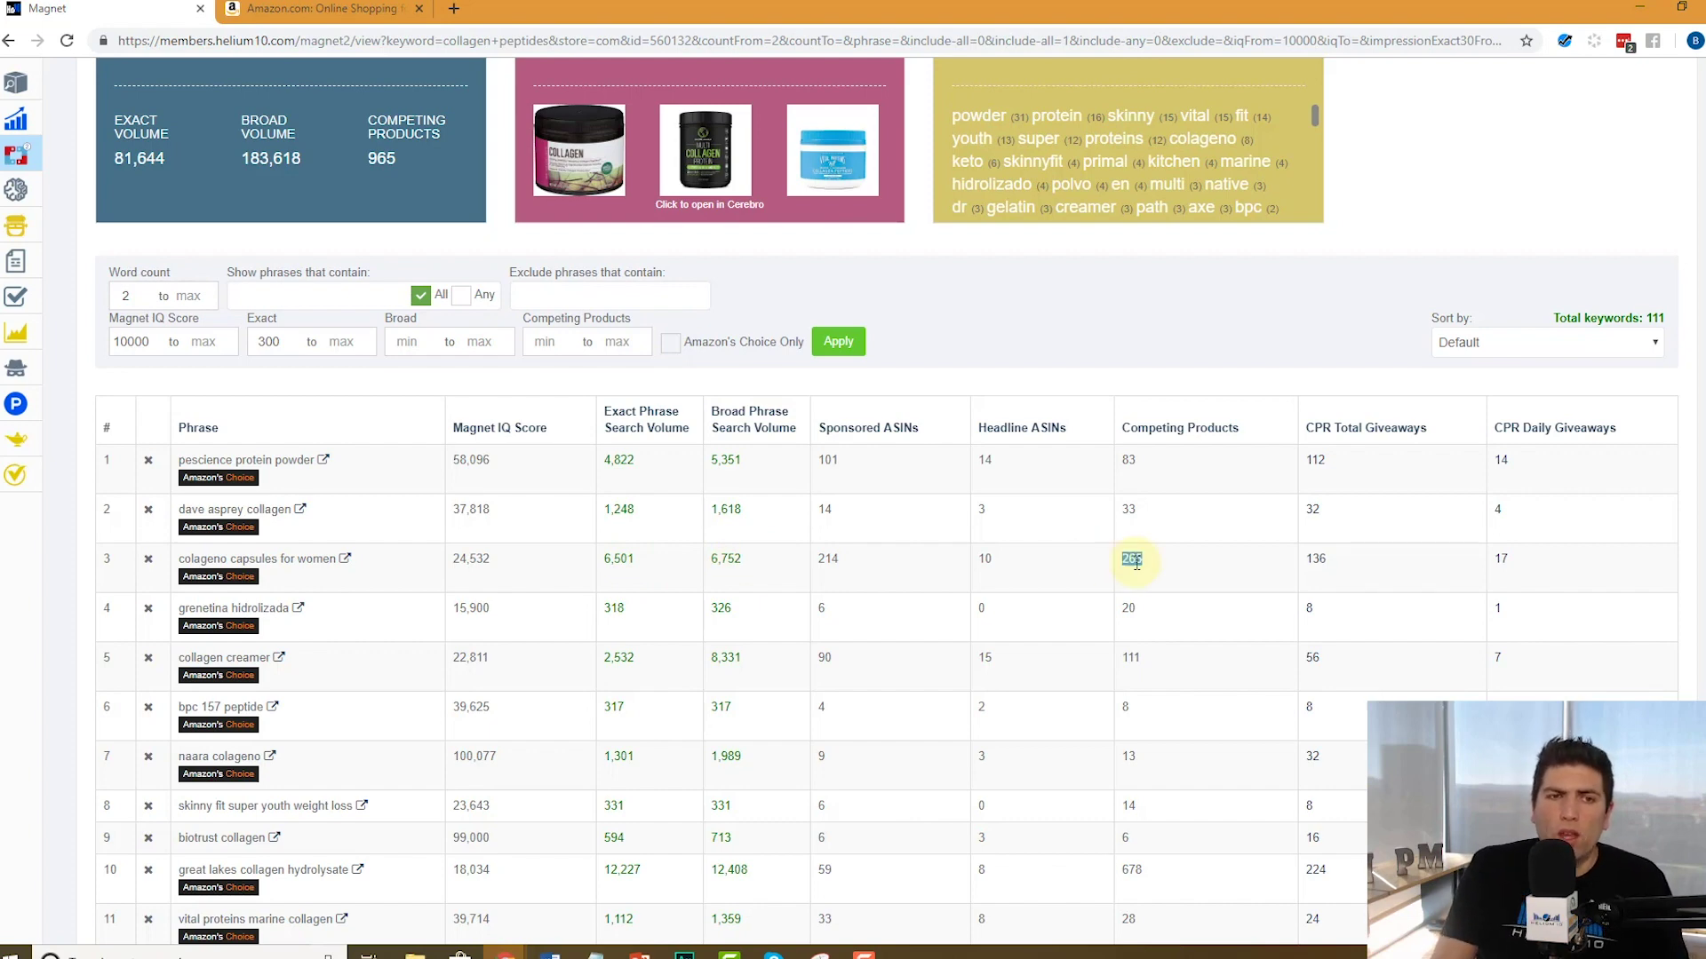
- Lower the word count minimum to 1 and clear the Magnet IQ and exact volume minimums
left_click(149, 299)
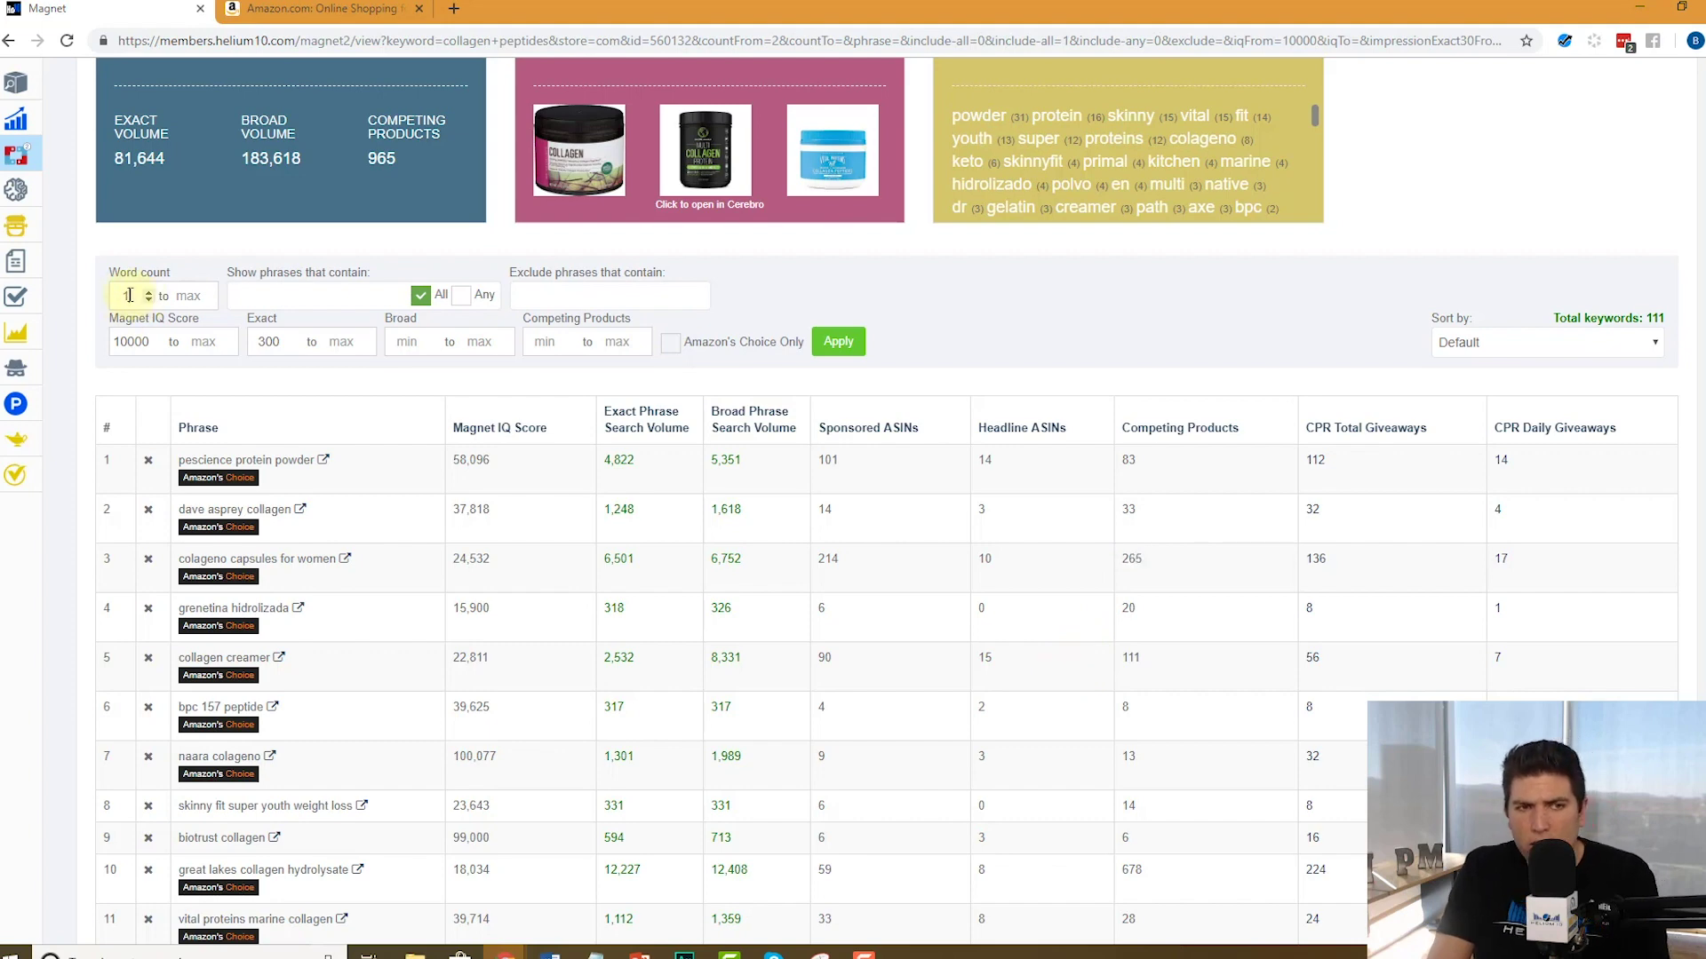
double_click(132, 342)
key("BackSpace")
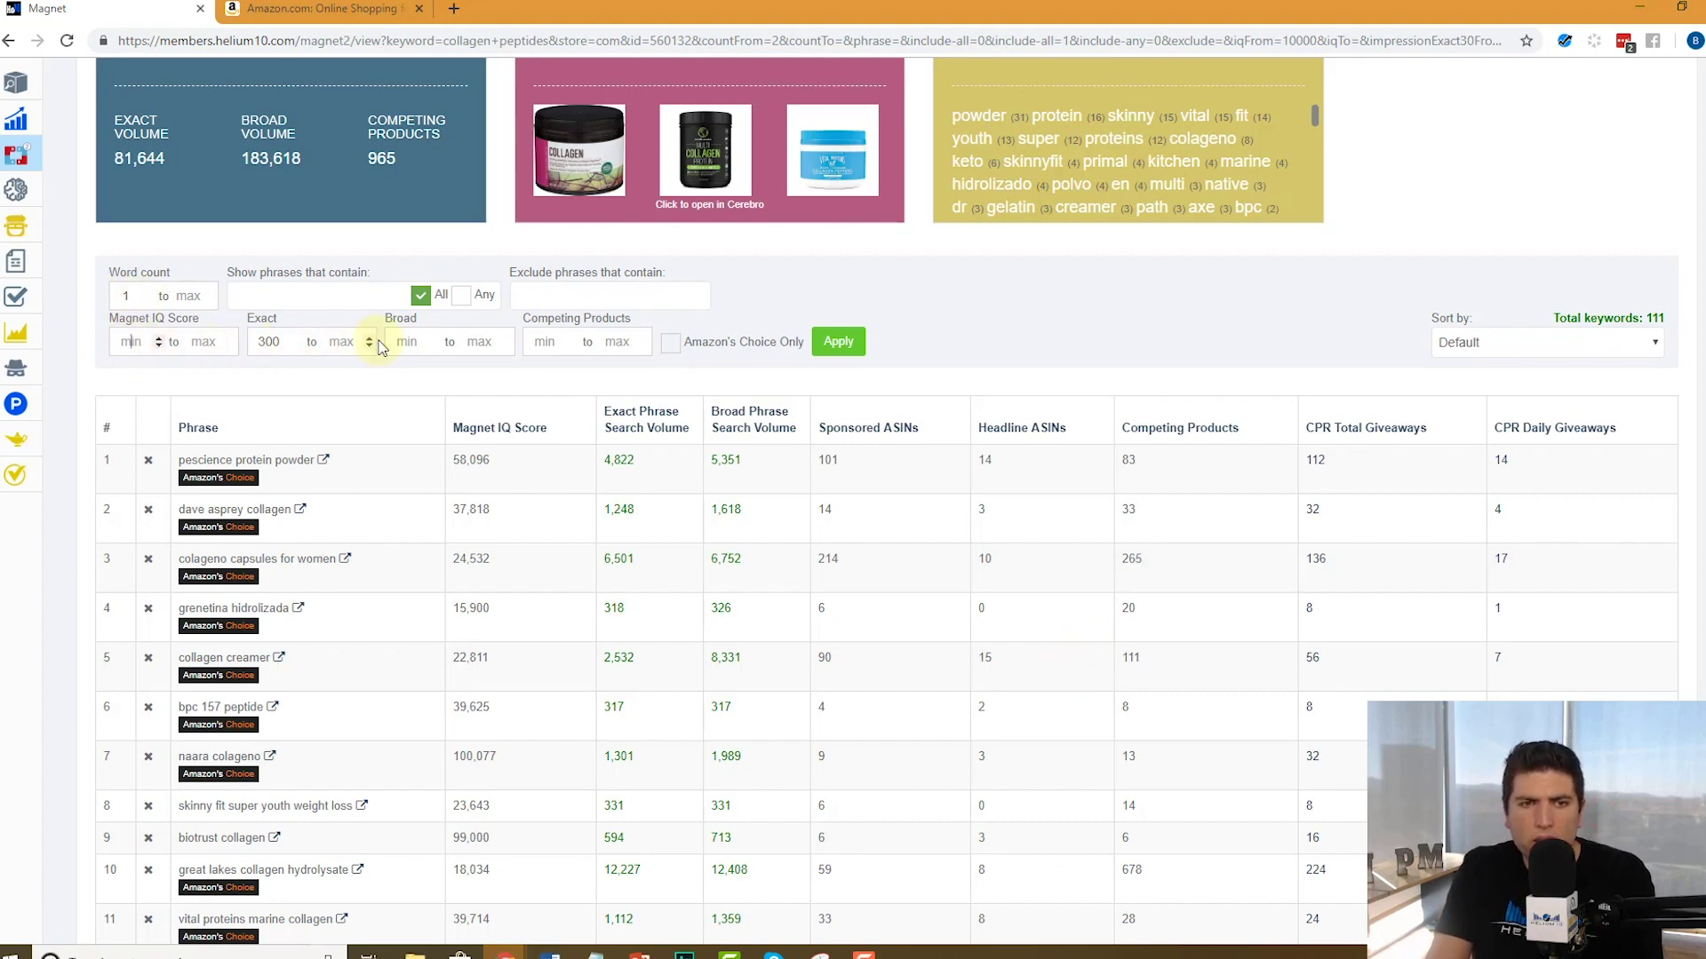
left_click_drag(292, 342, 207, 342)
key("BackSpace")
scroll(312, 397, "up", 3)
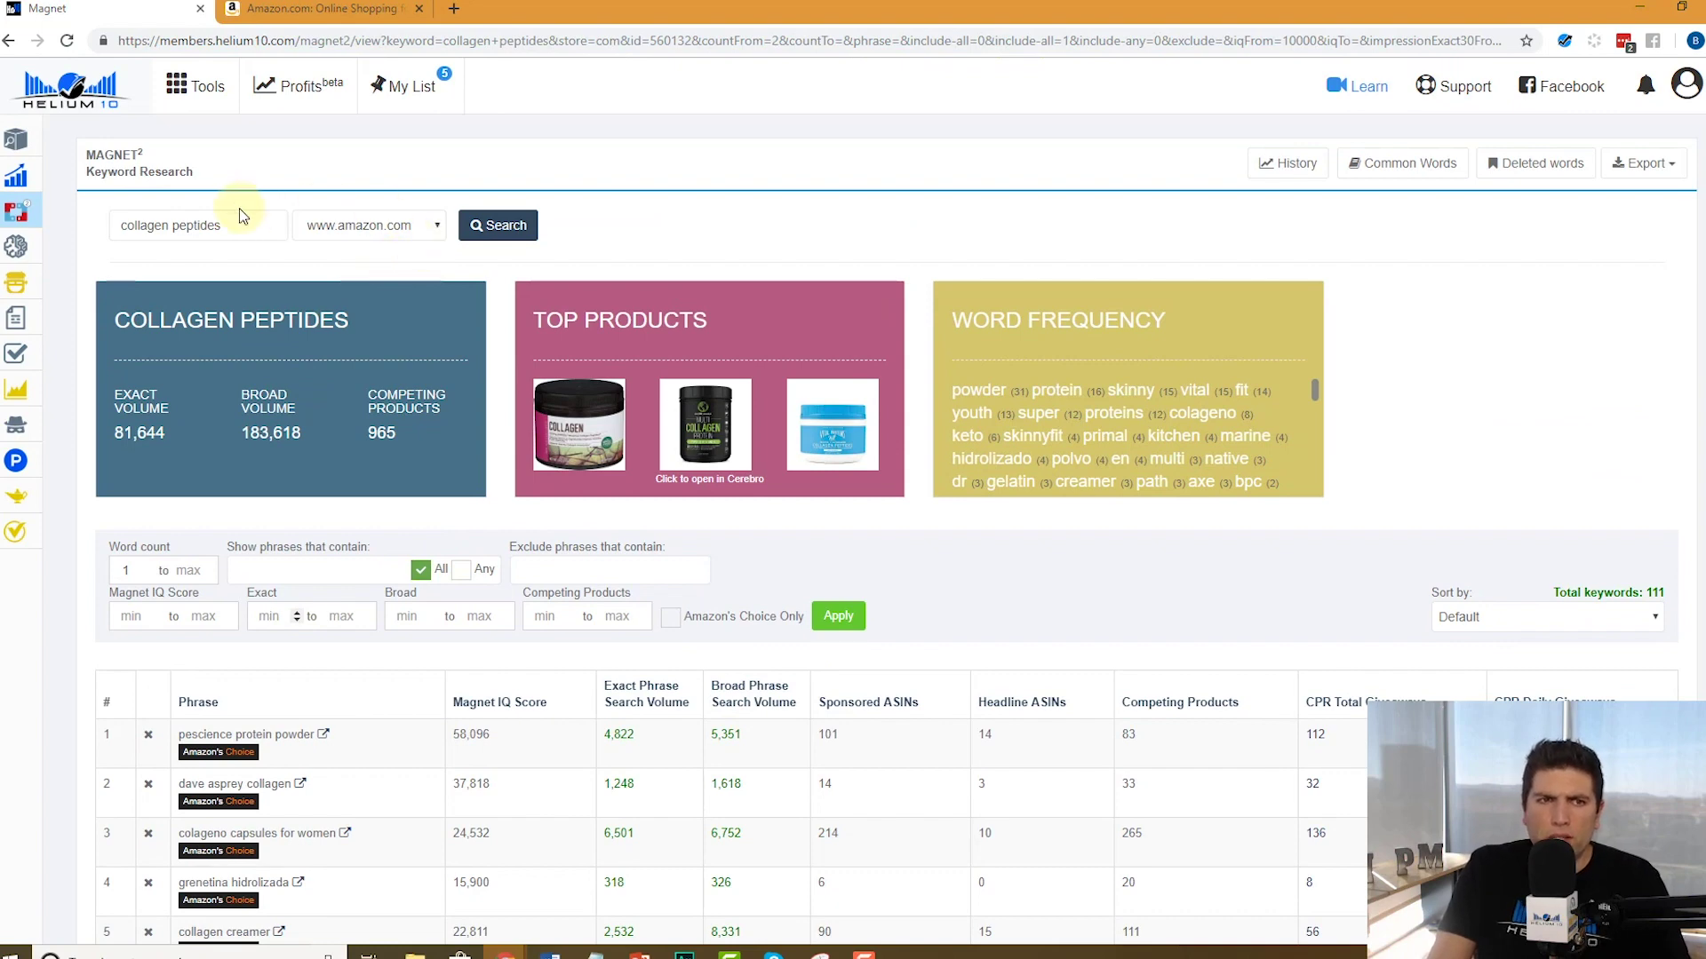
left_click(367, 227)
left_click(363, 346)
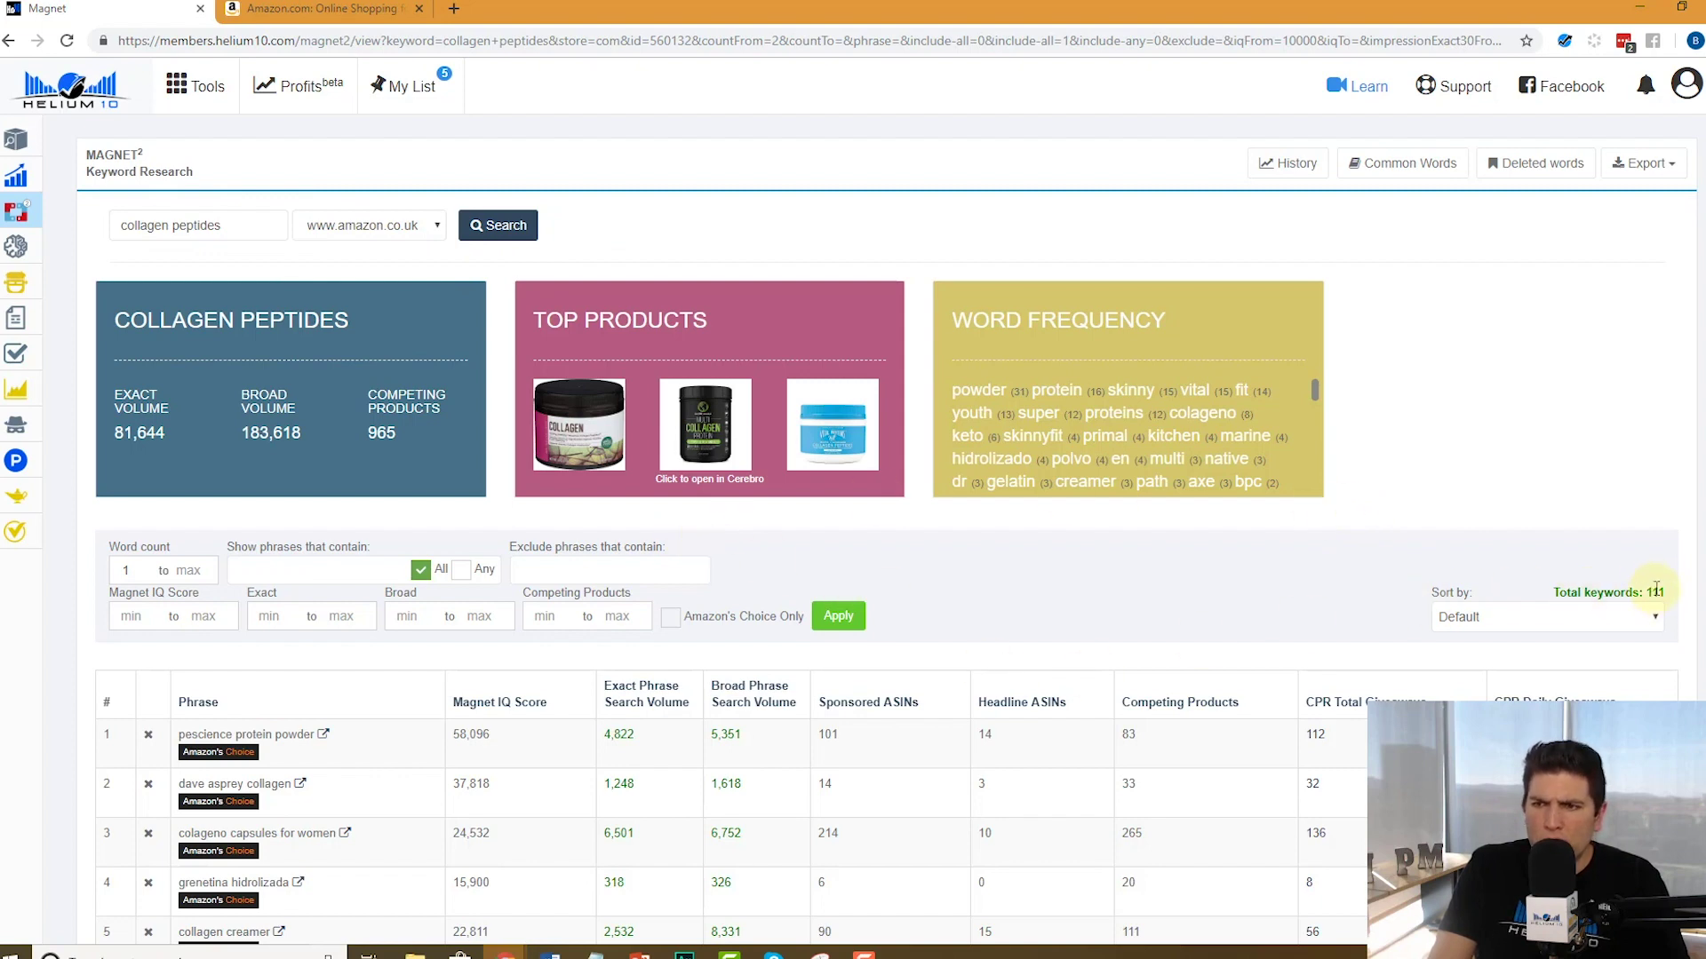
left_click(506, 228)
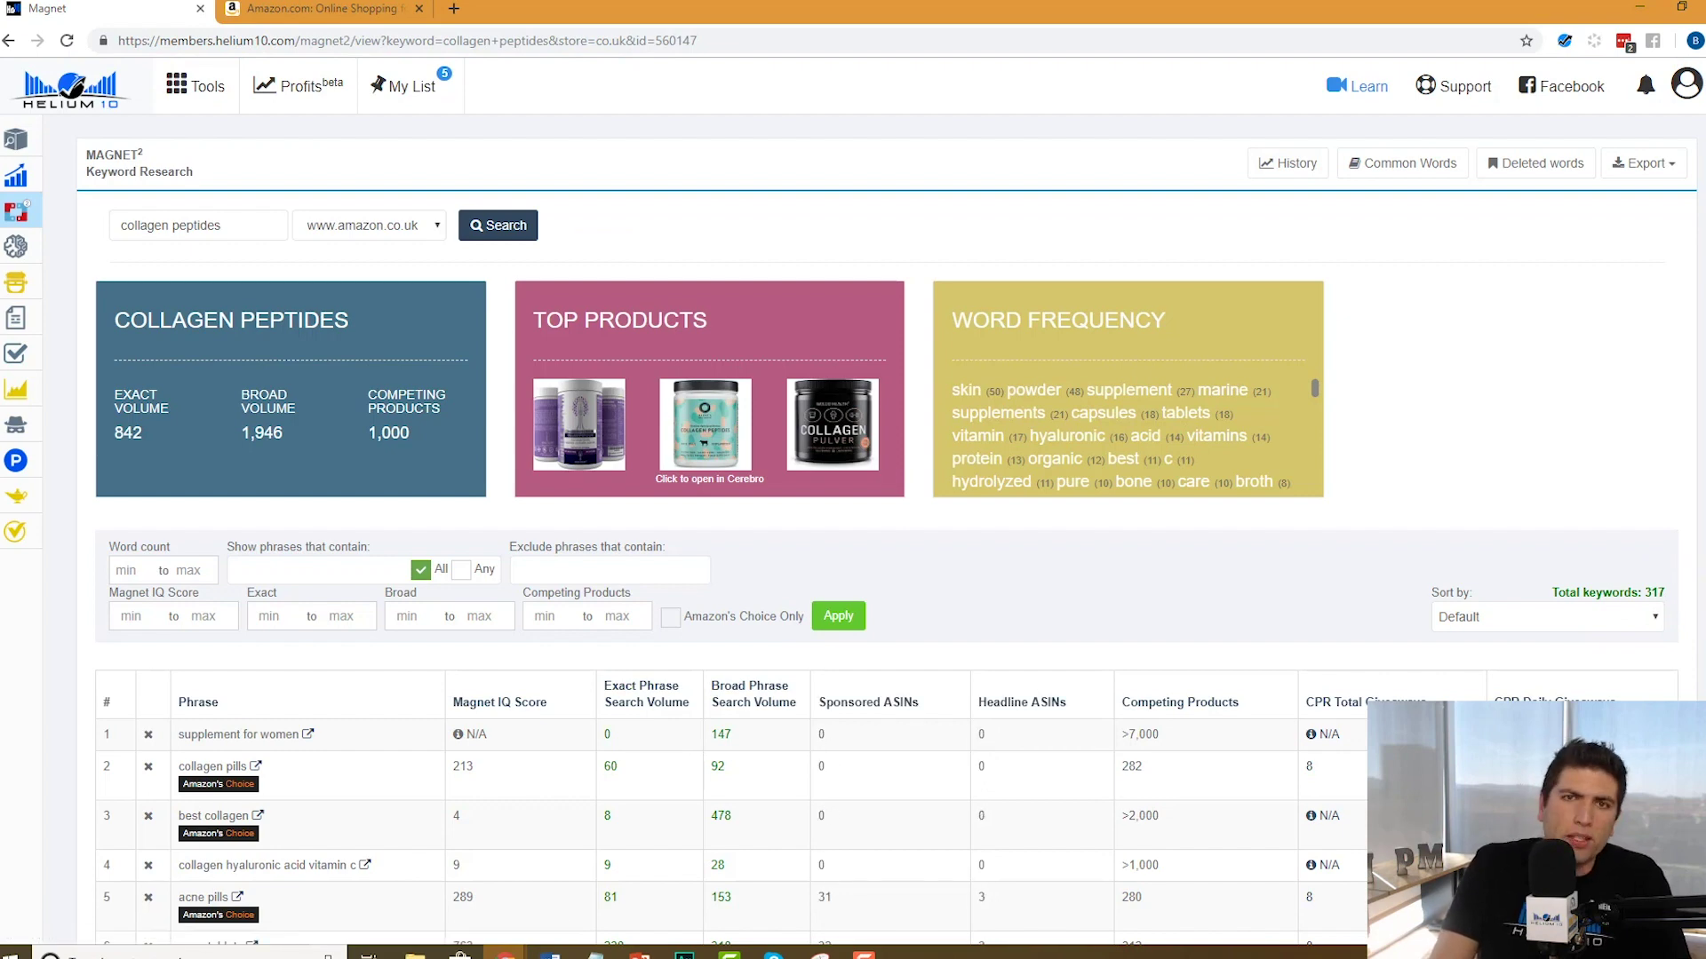
- Sort the UK keywords by exact phrase search volume, highest first
left_click(661, 707)
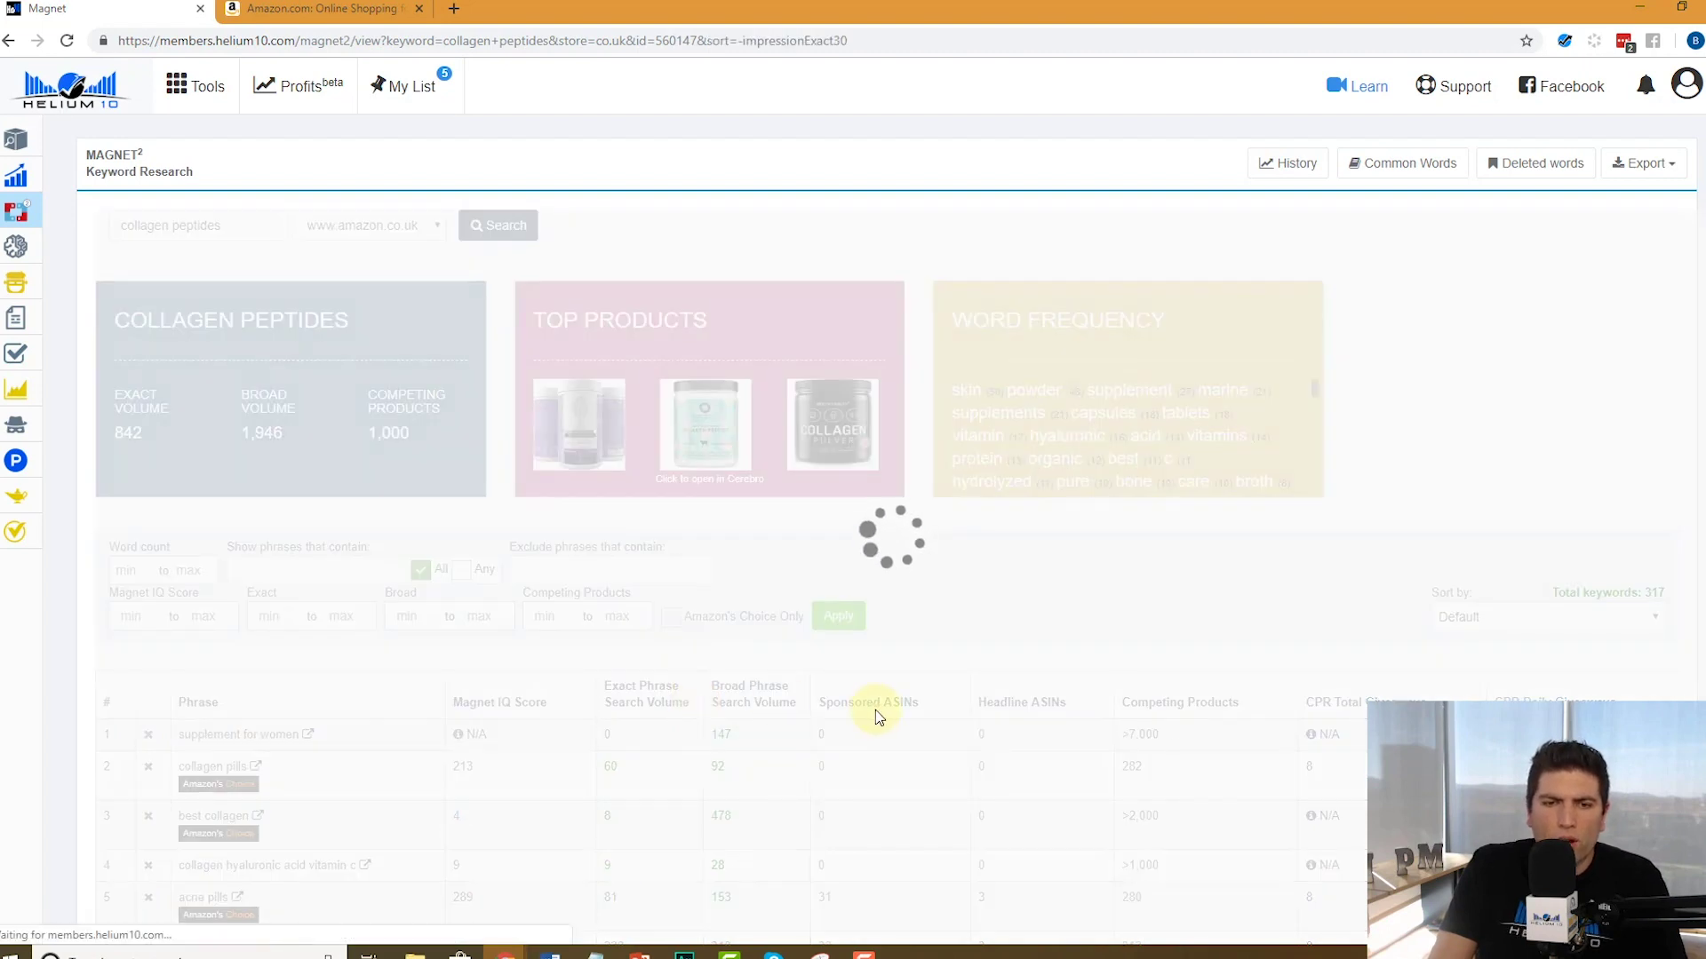
scroll(875, 716, "down", 3)
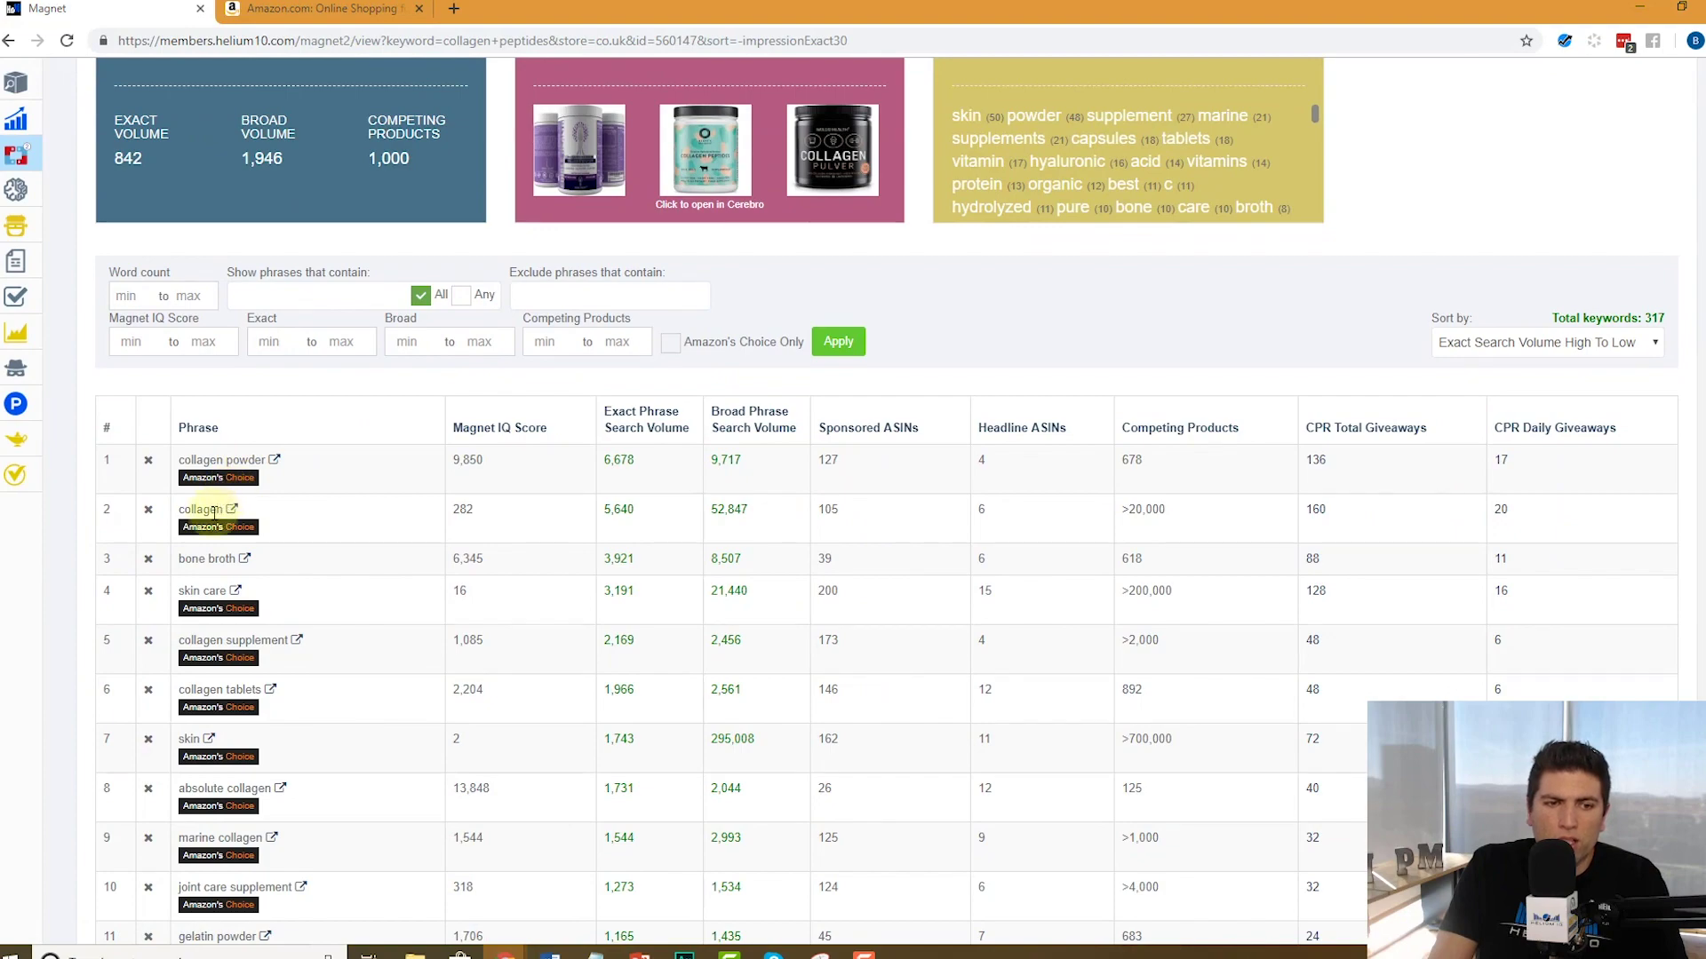
scroll(214, 513, "up", 3)
scroll(214, 514, "down", 6)
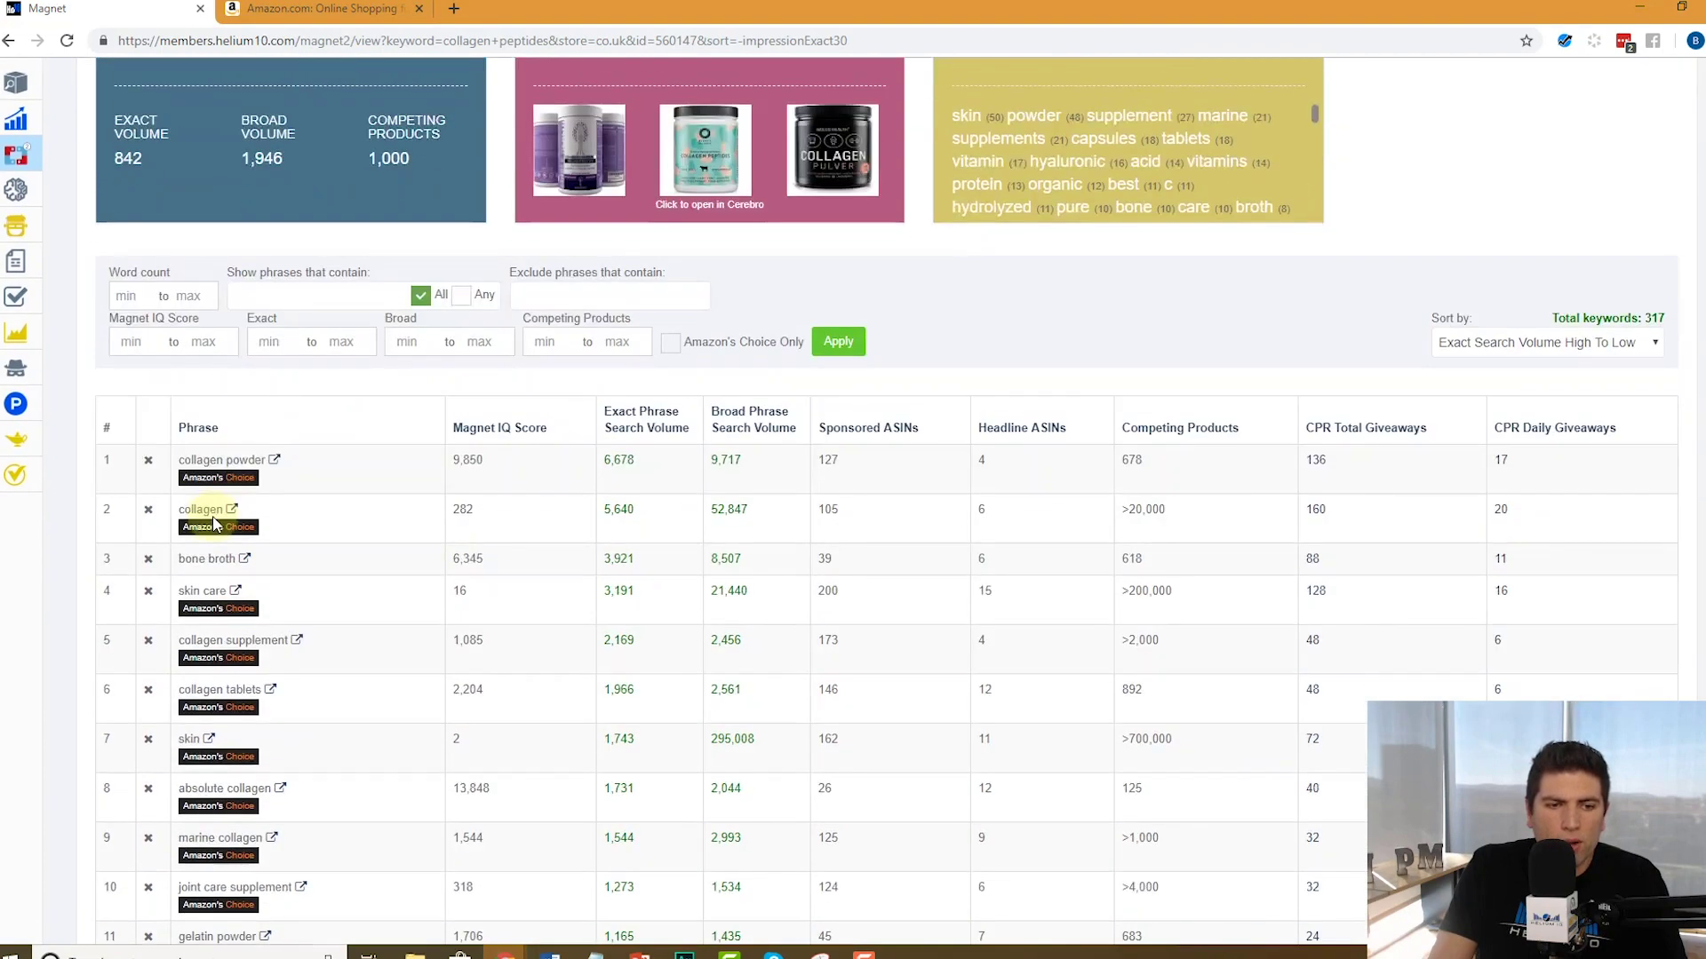
- Find the 'collagen peptides' row, ranked 14th with exact volume 842 and broad 1,946
key("ctrl+f")
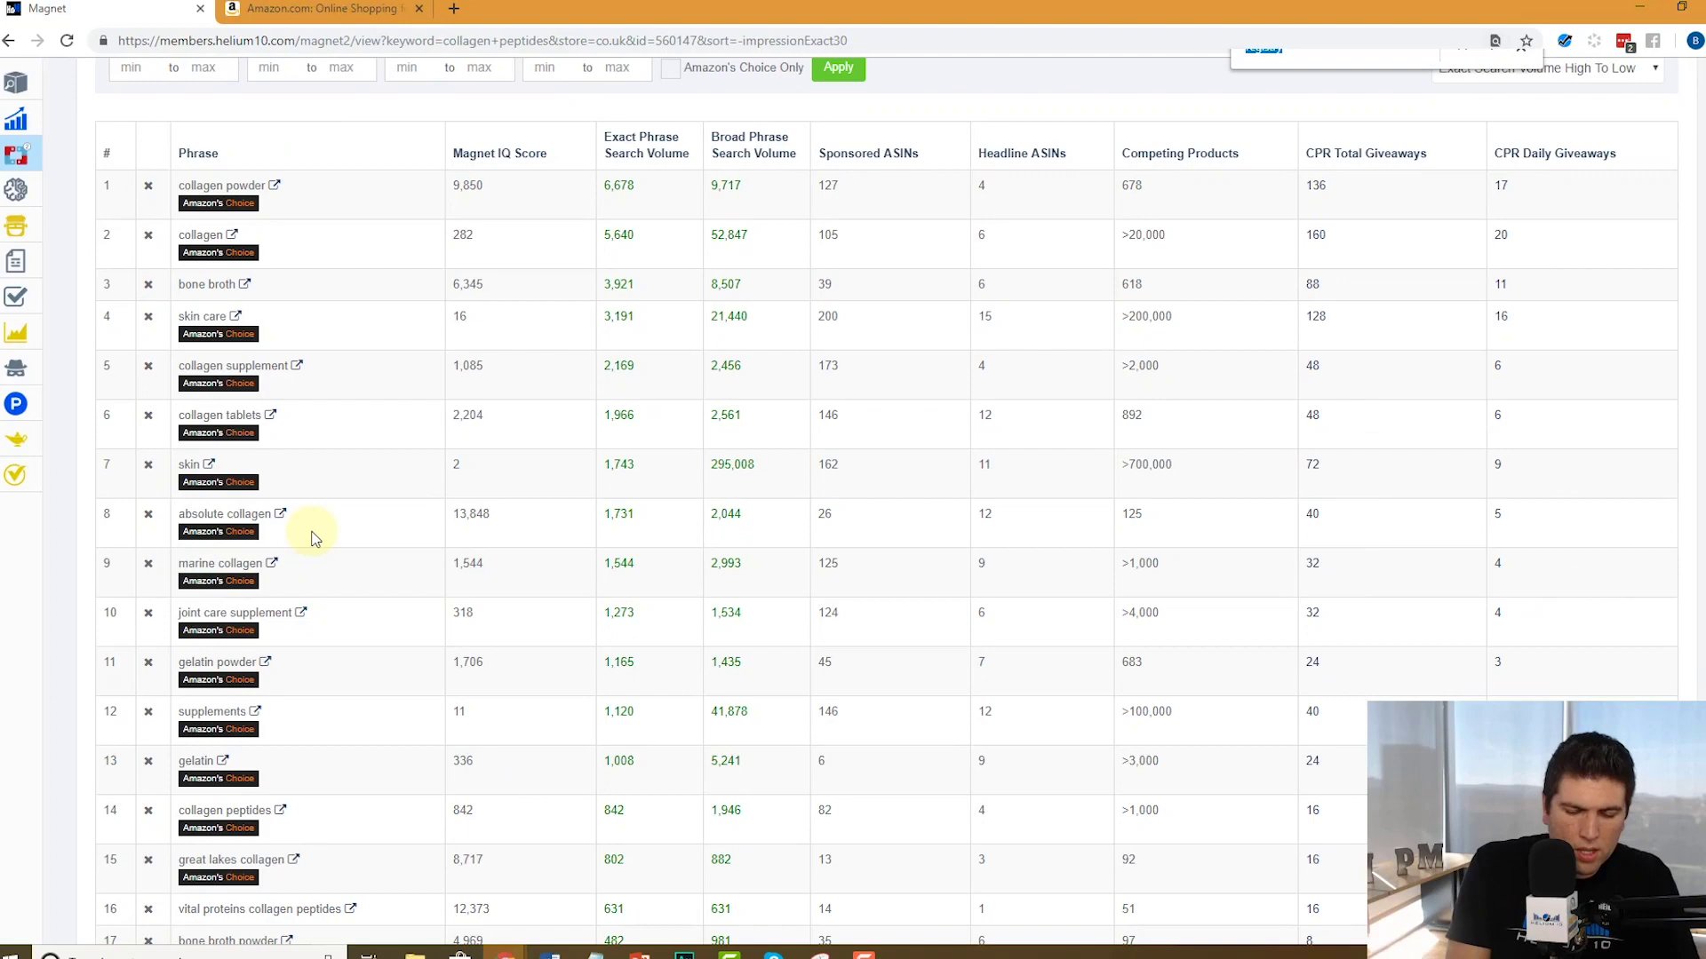
type("collagen peptid")
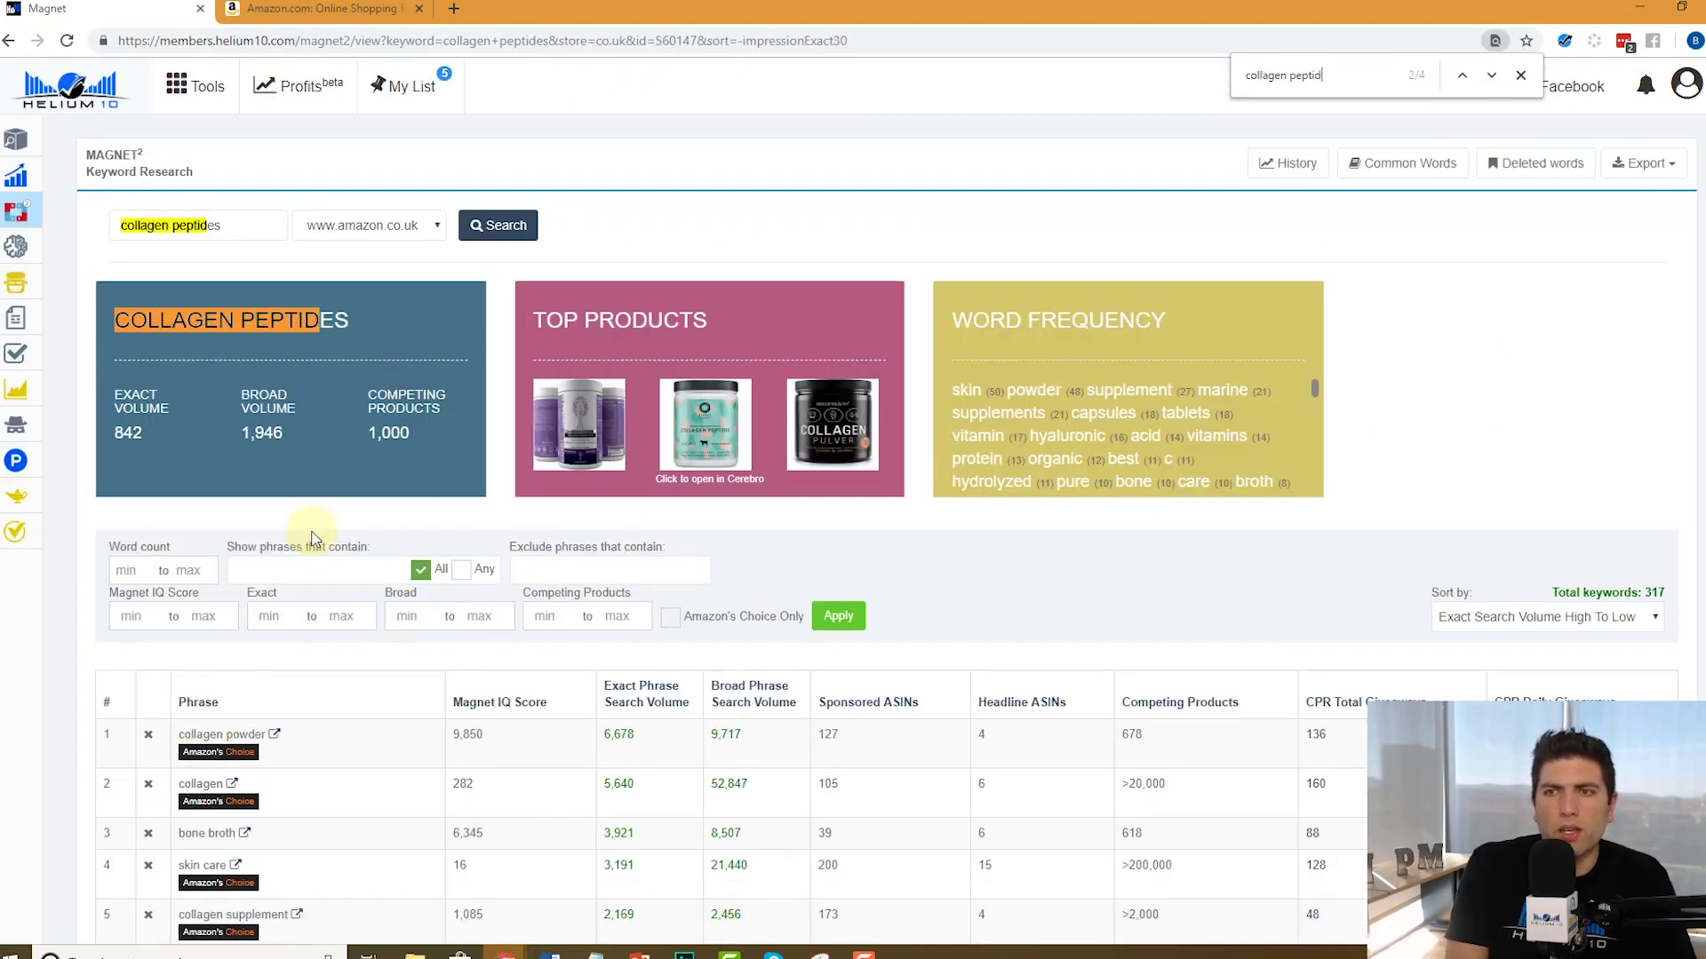
key("Return")
key("Return")
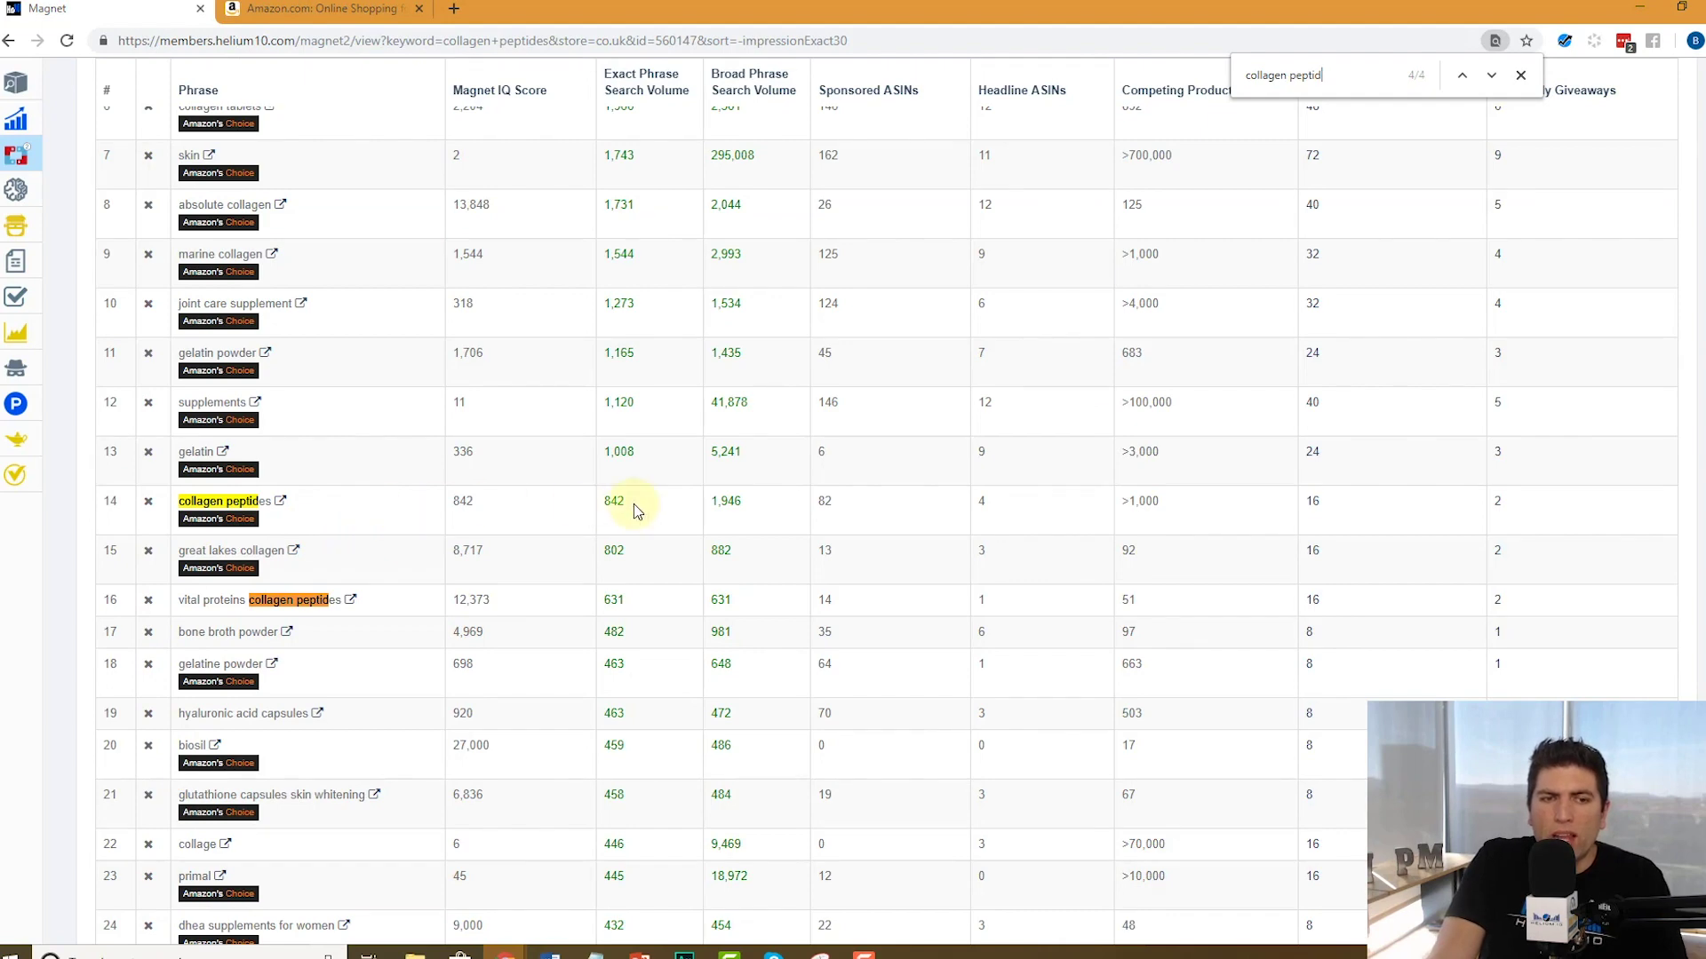
scroll(632, 503, "up", 5)
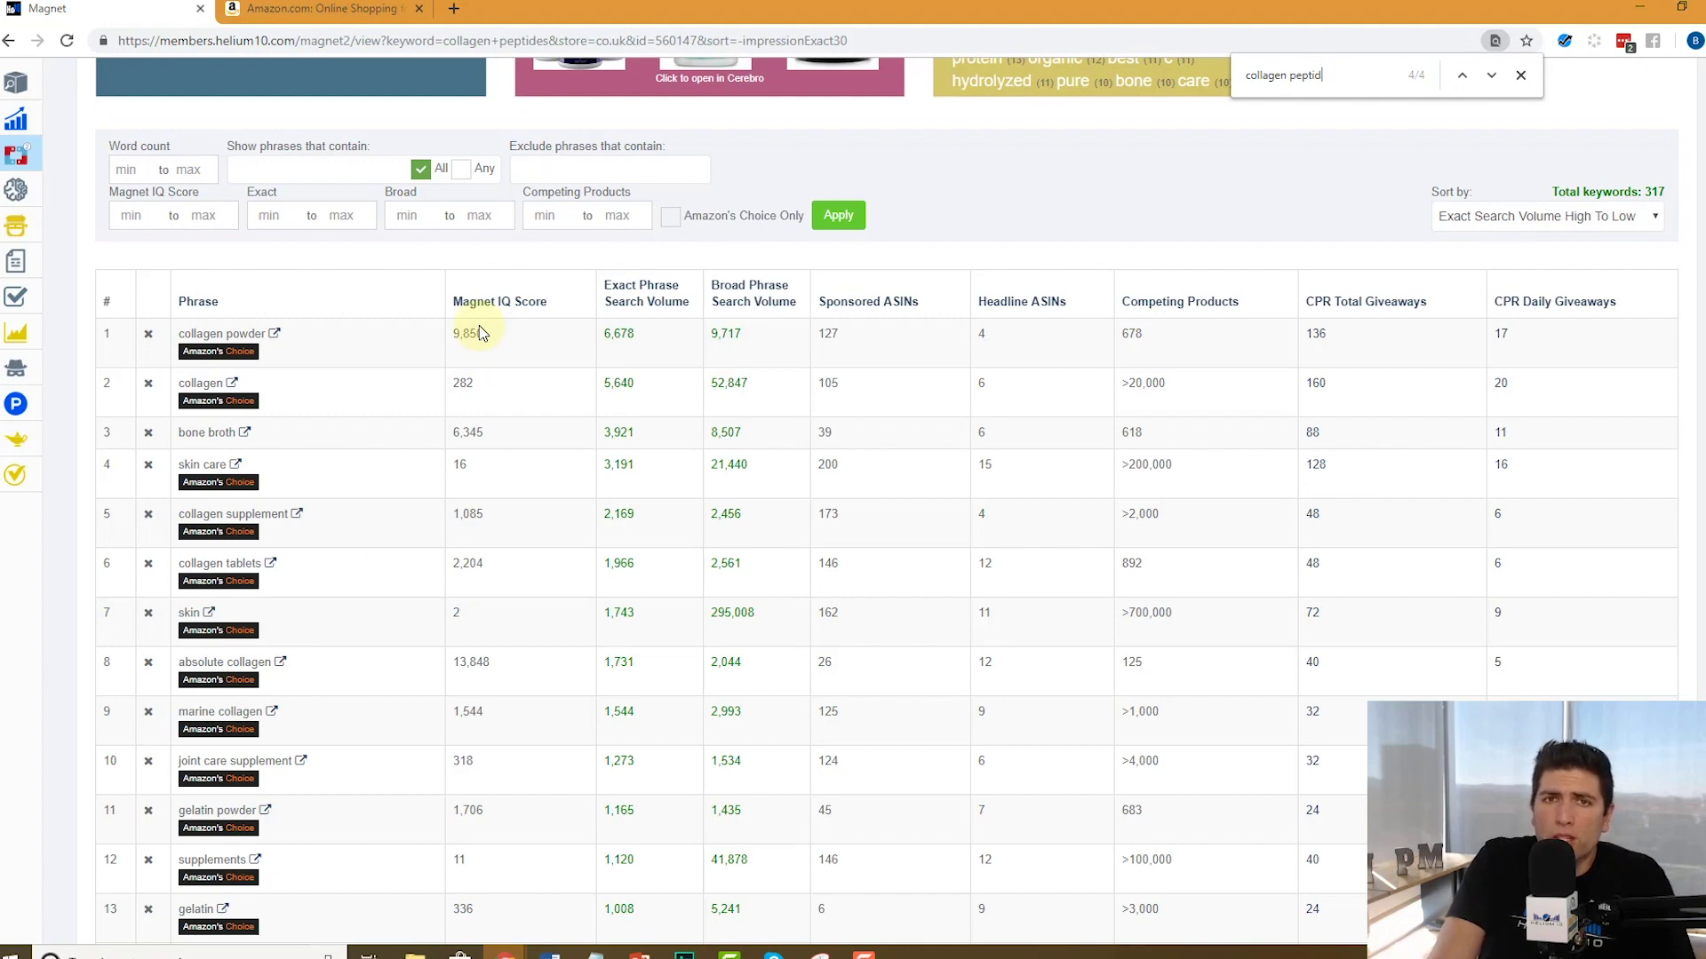
scroll(629, 503, "up", 4)
scroll(384, 673, "down", 3)
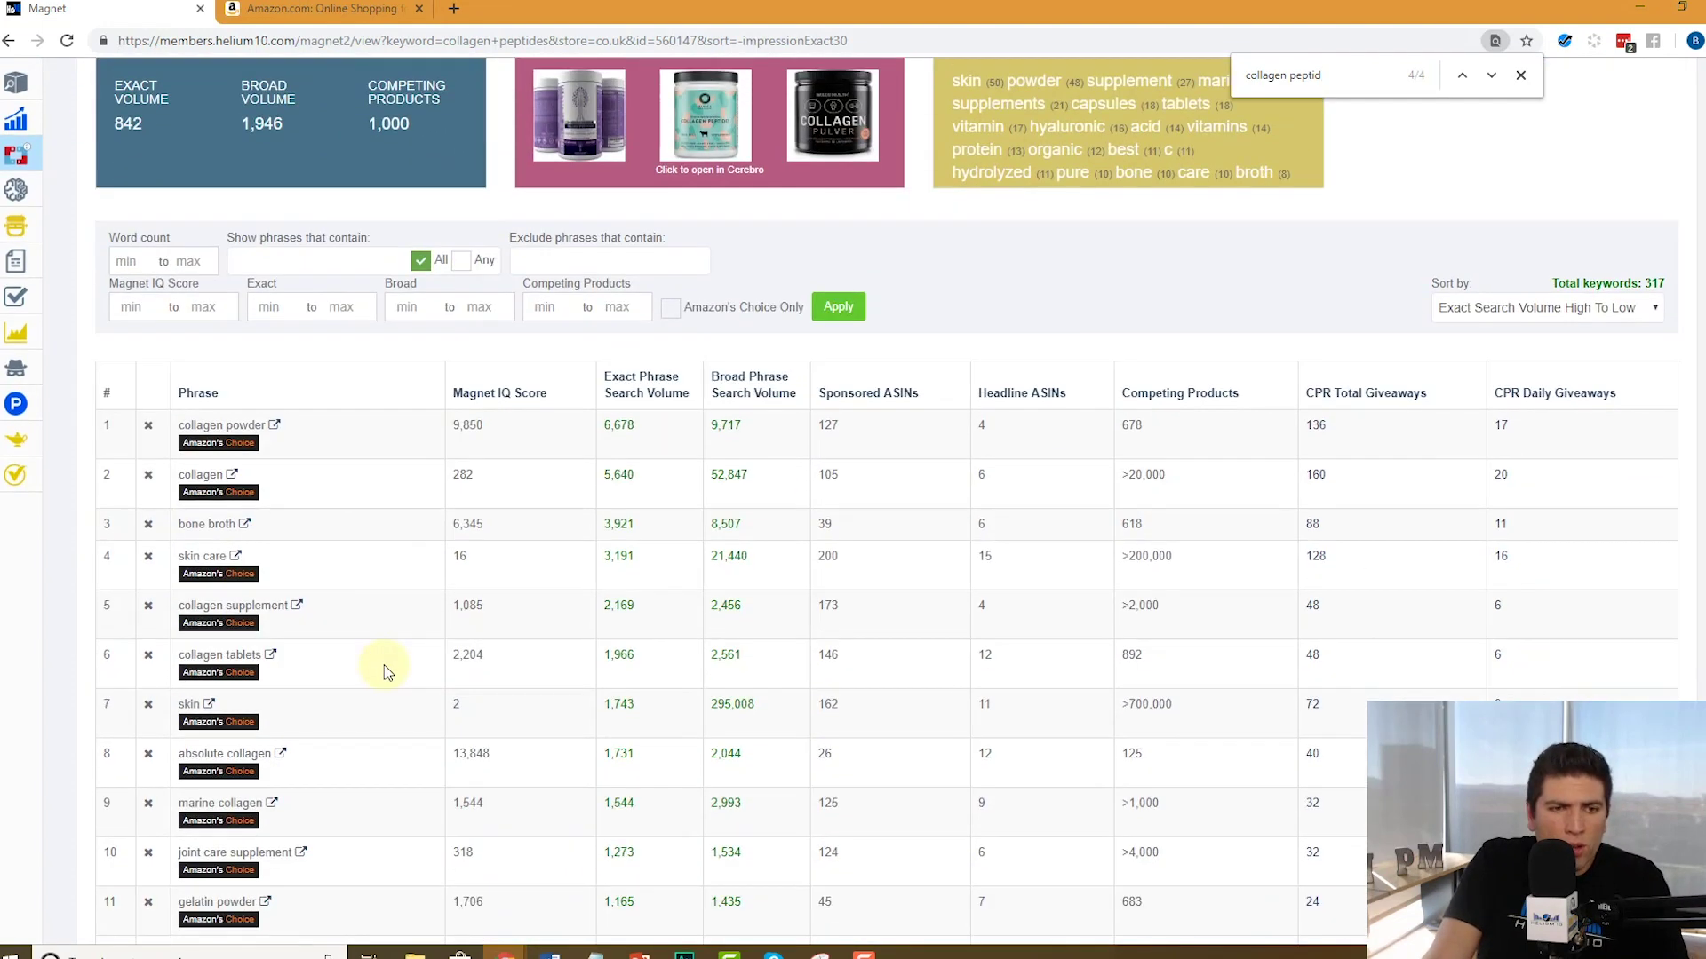
scroll(384, 673, "down", 4)
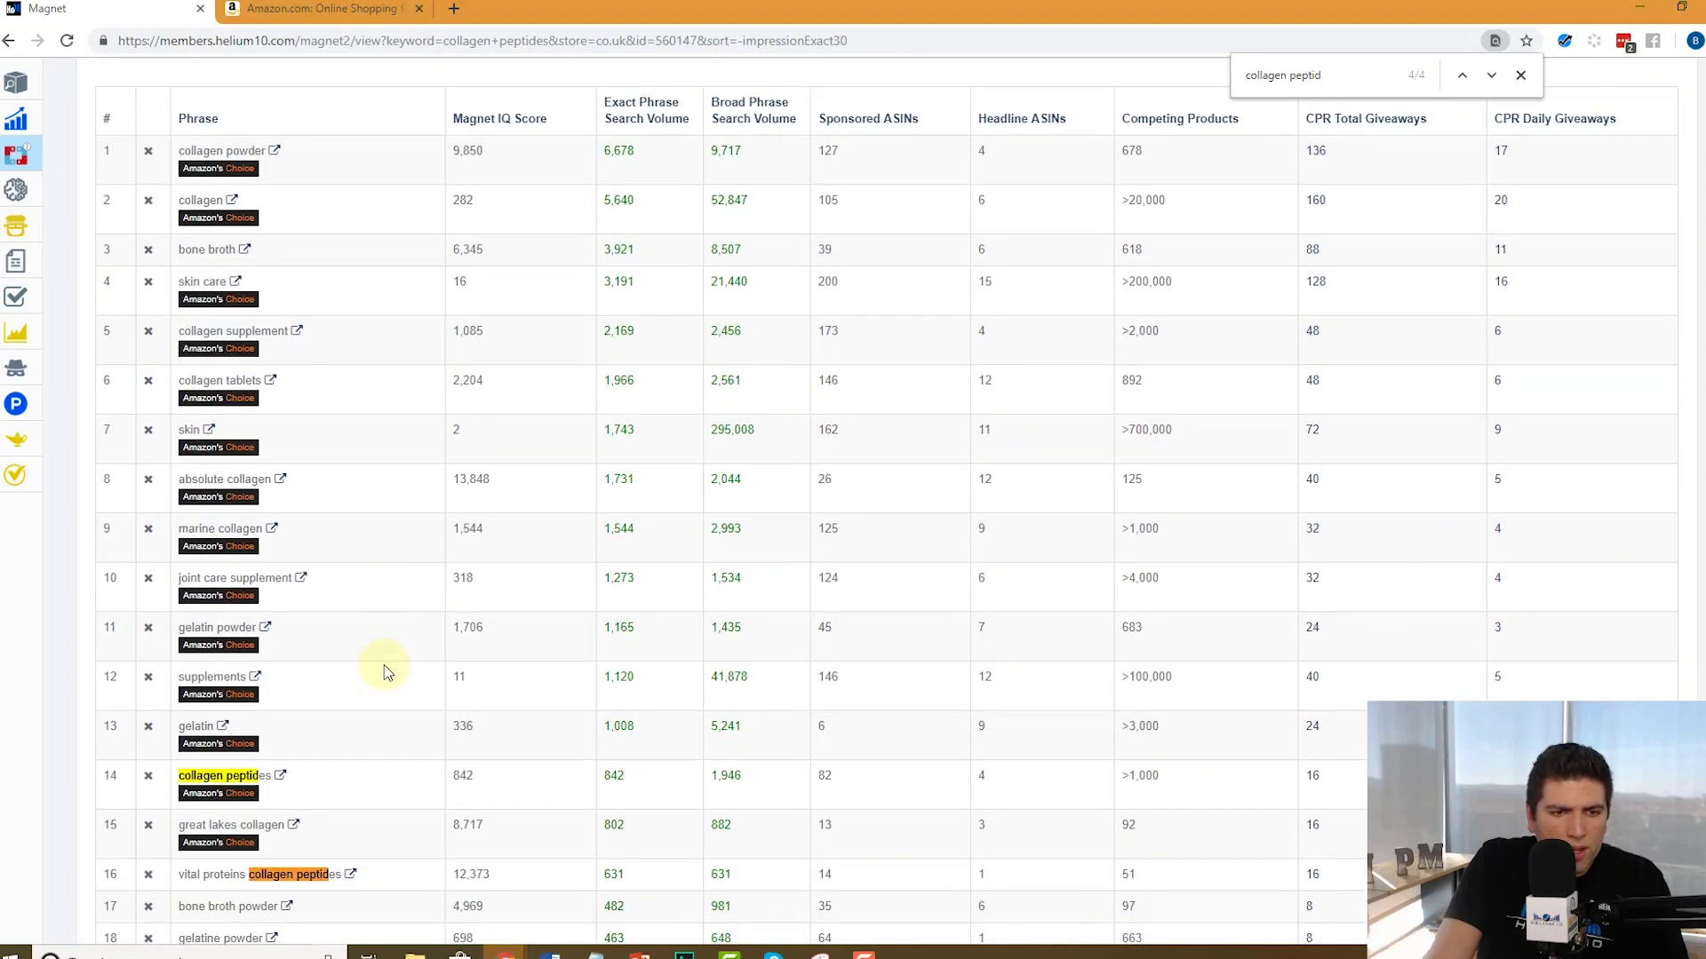
scroll(383, 666, "down", 9)
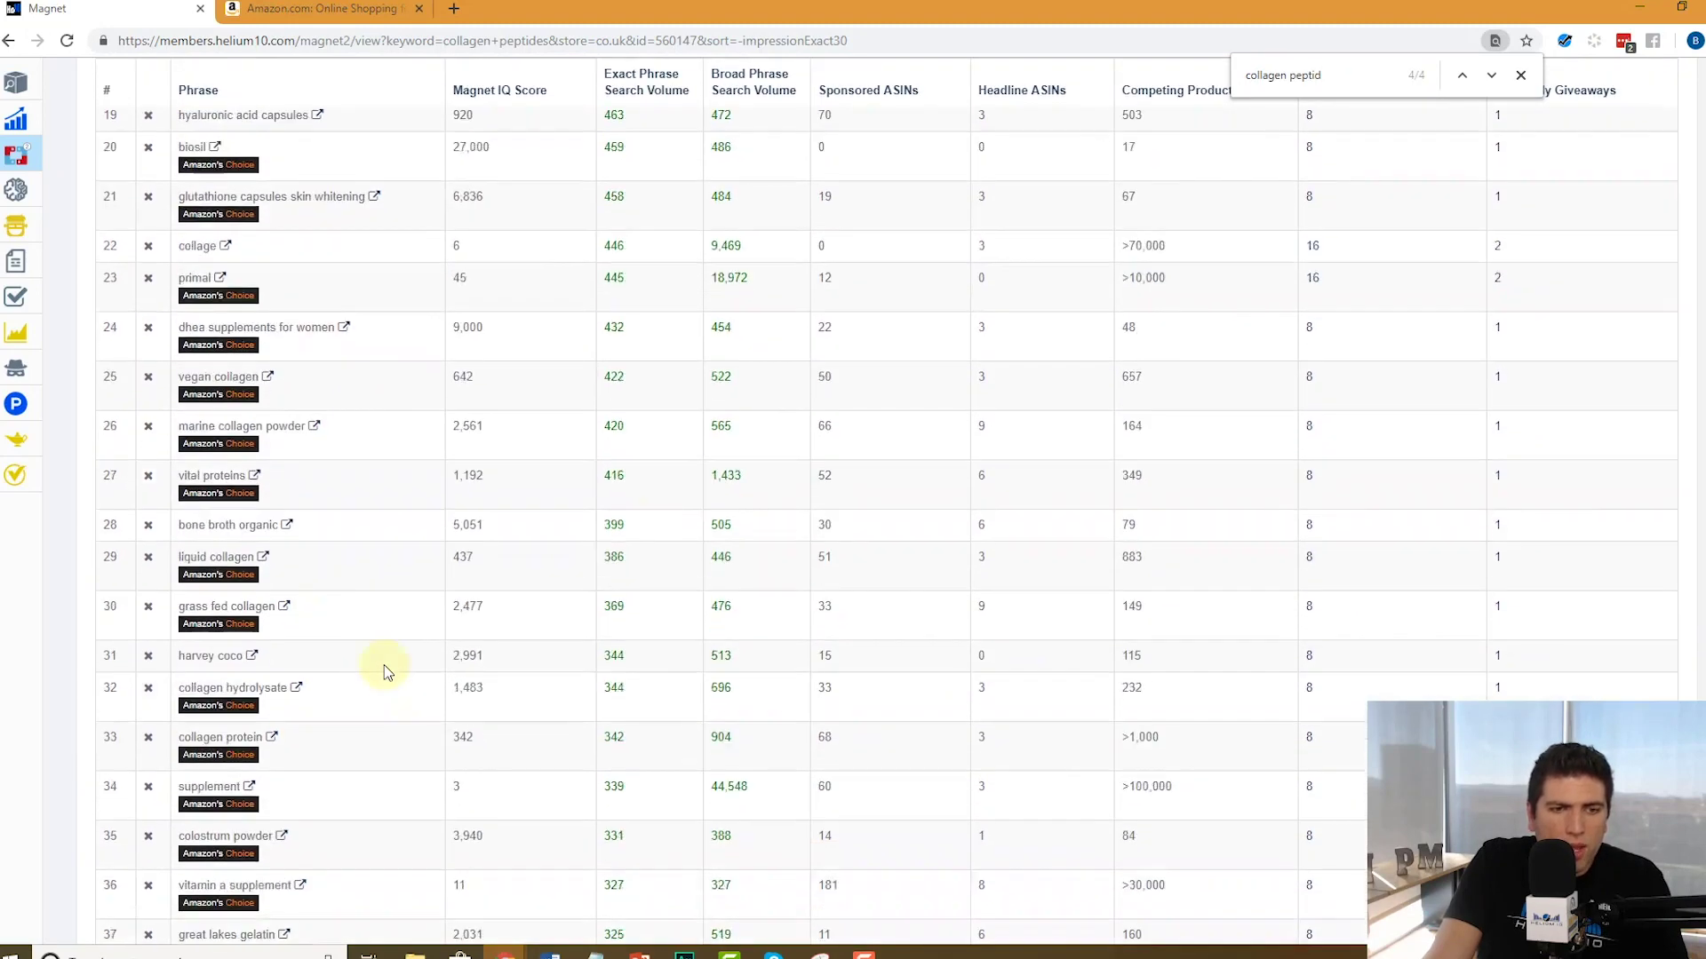
scroll(384, 668, "down", 8)
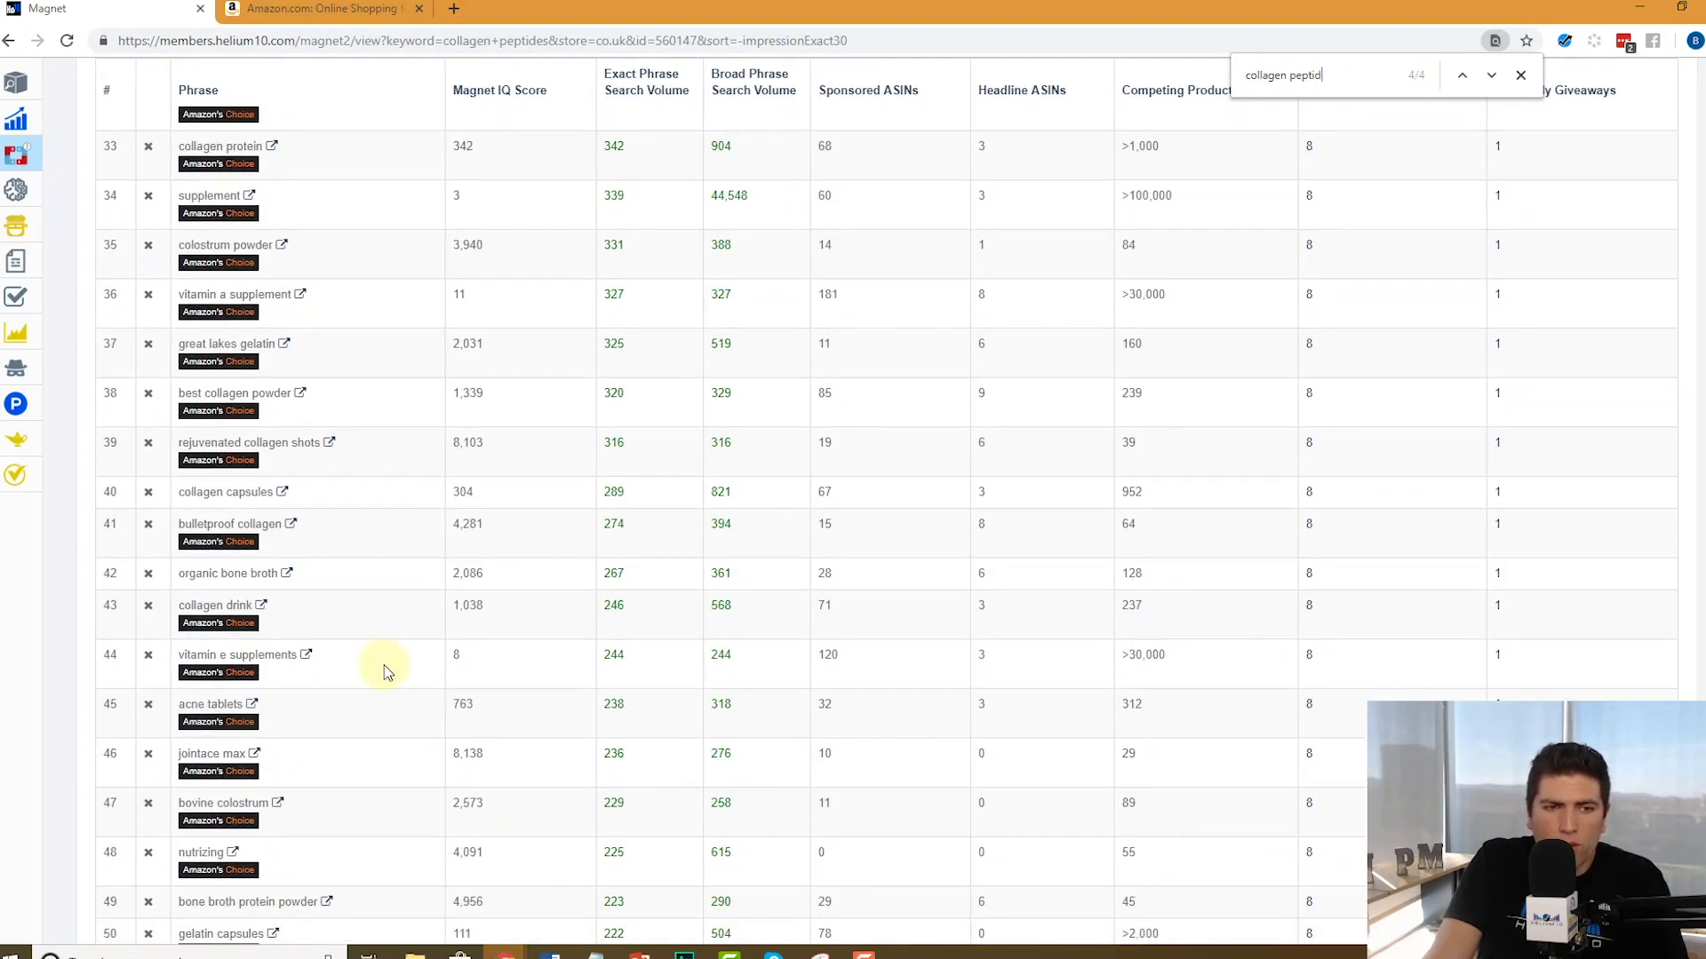
scroll(384, 666, "up", 20)
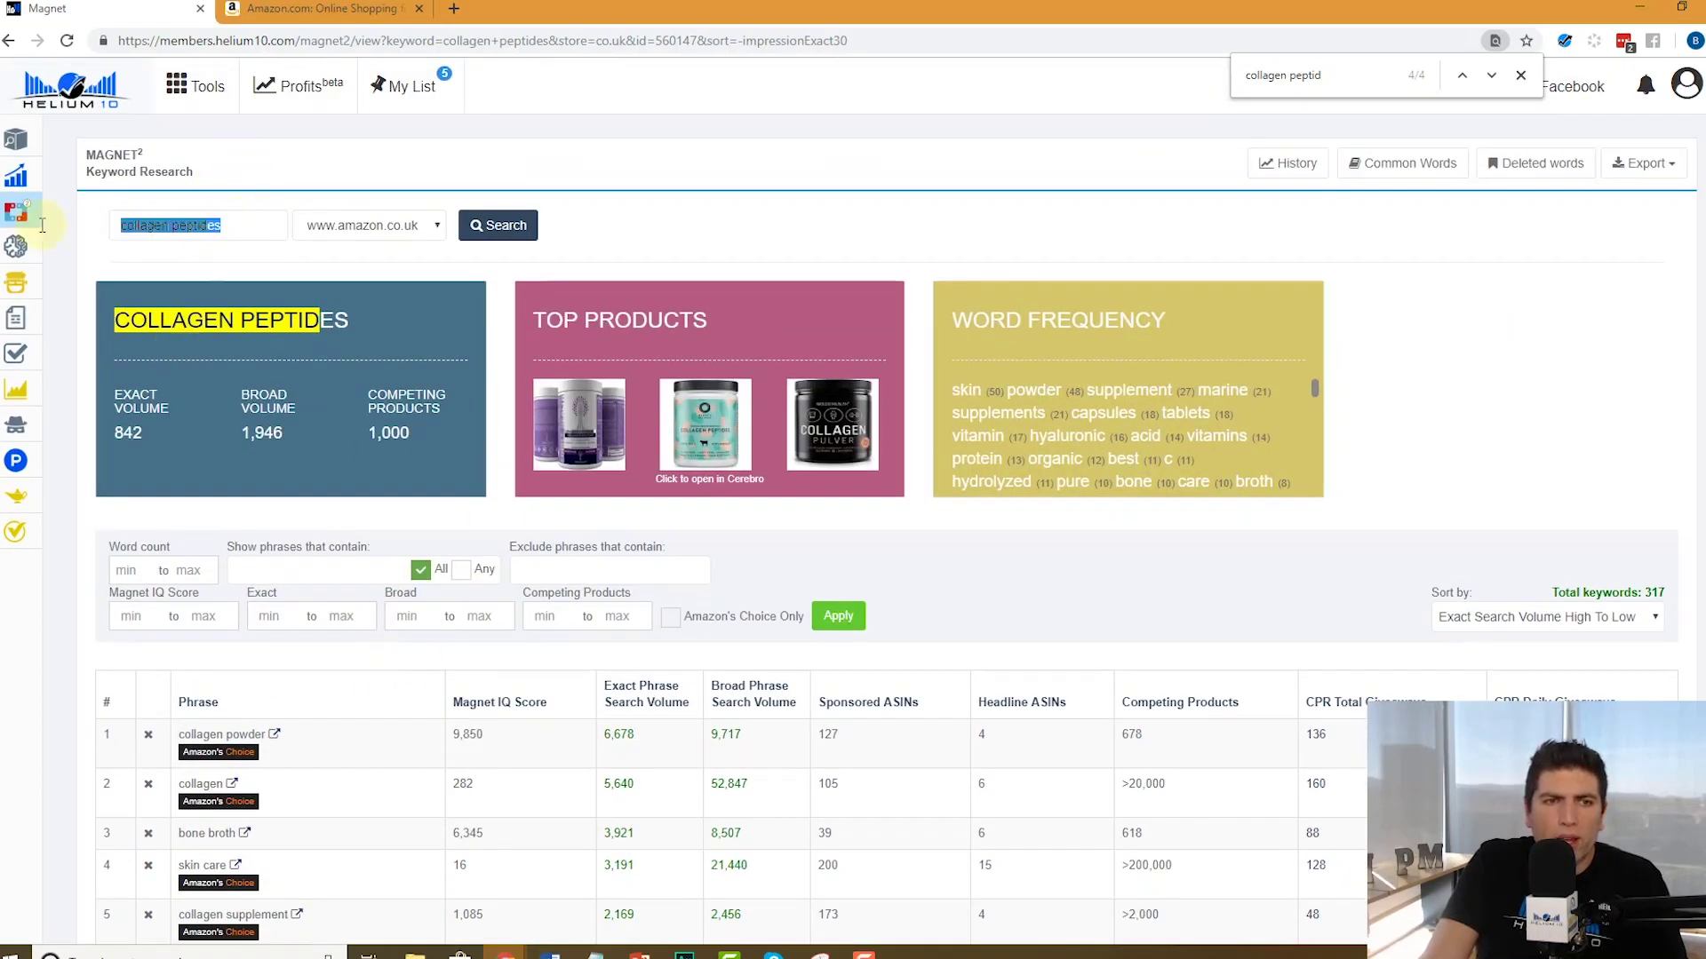
mouse_move(252, 255)
type("co")
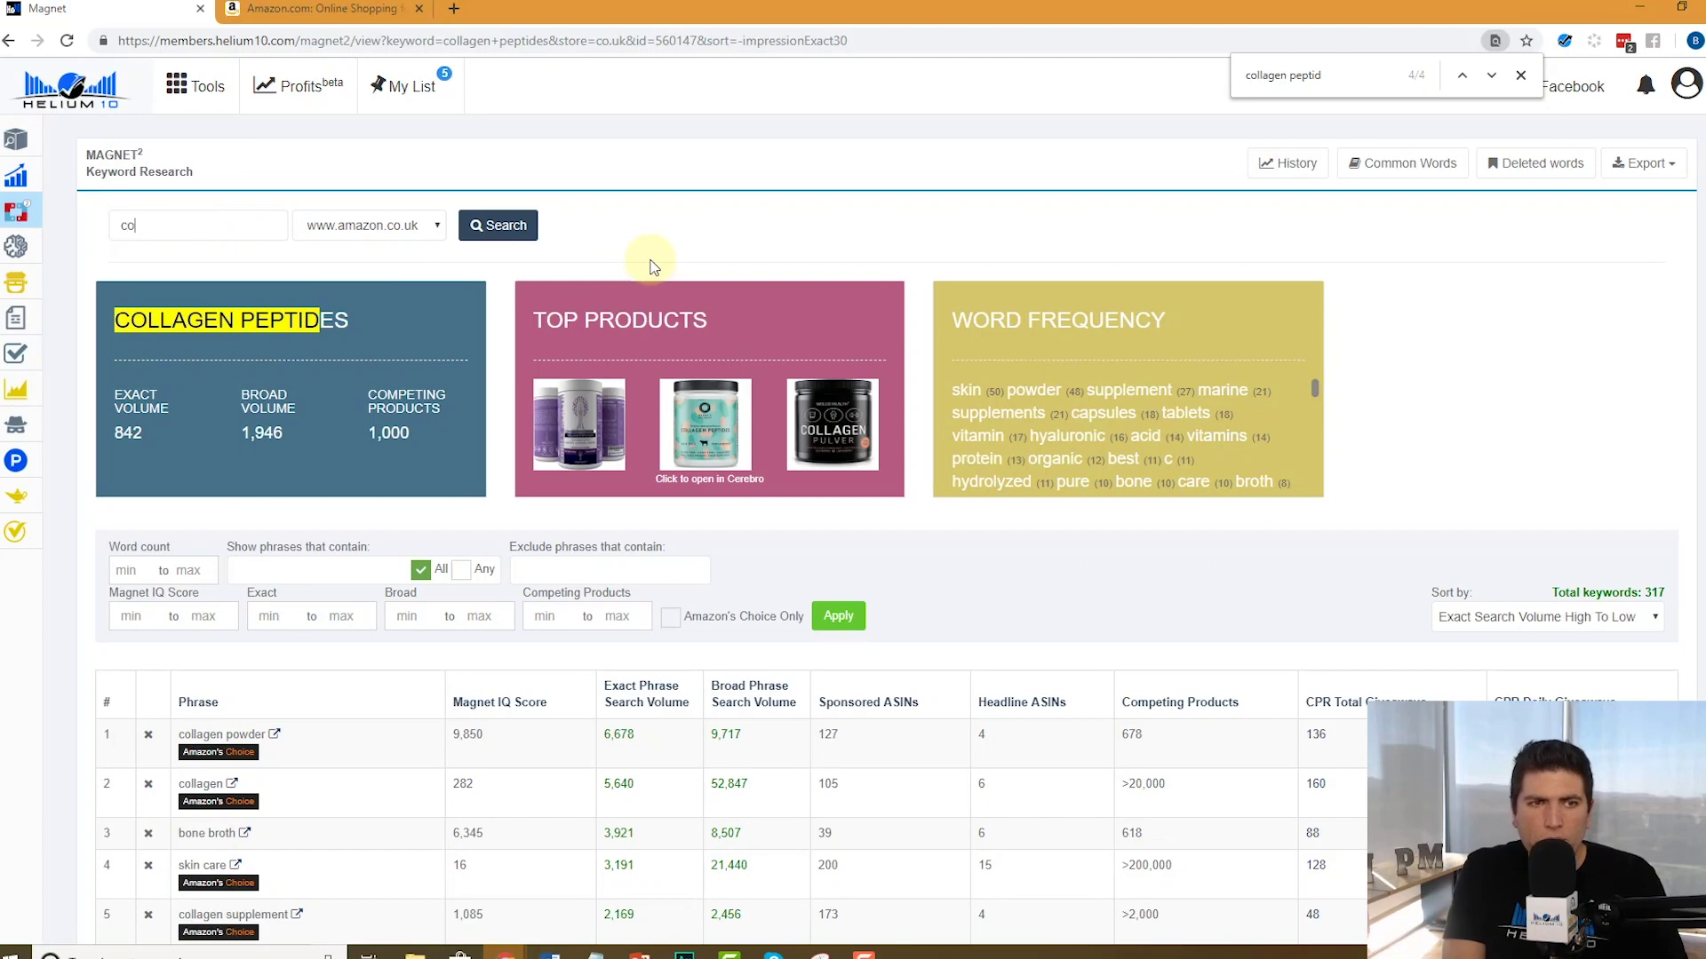
type("lageno")
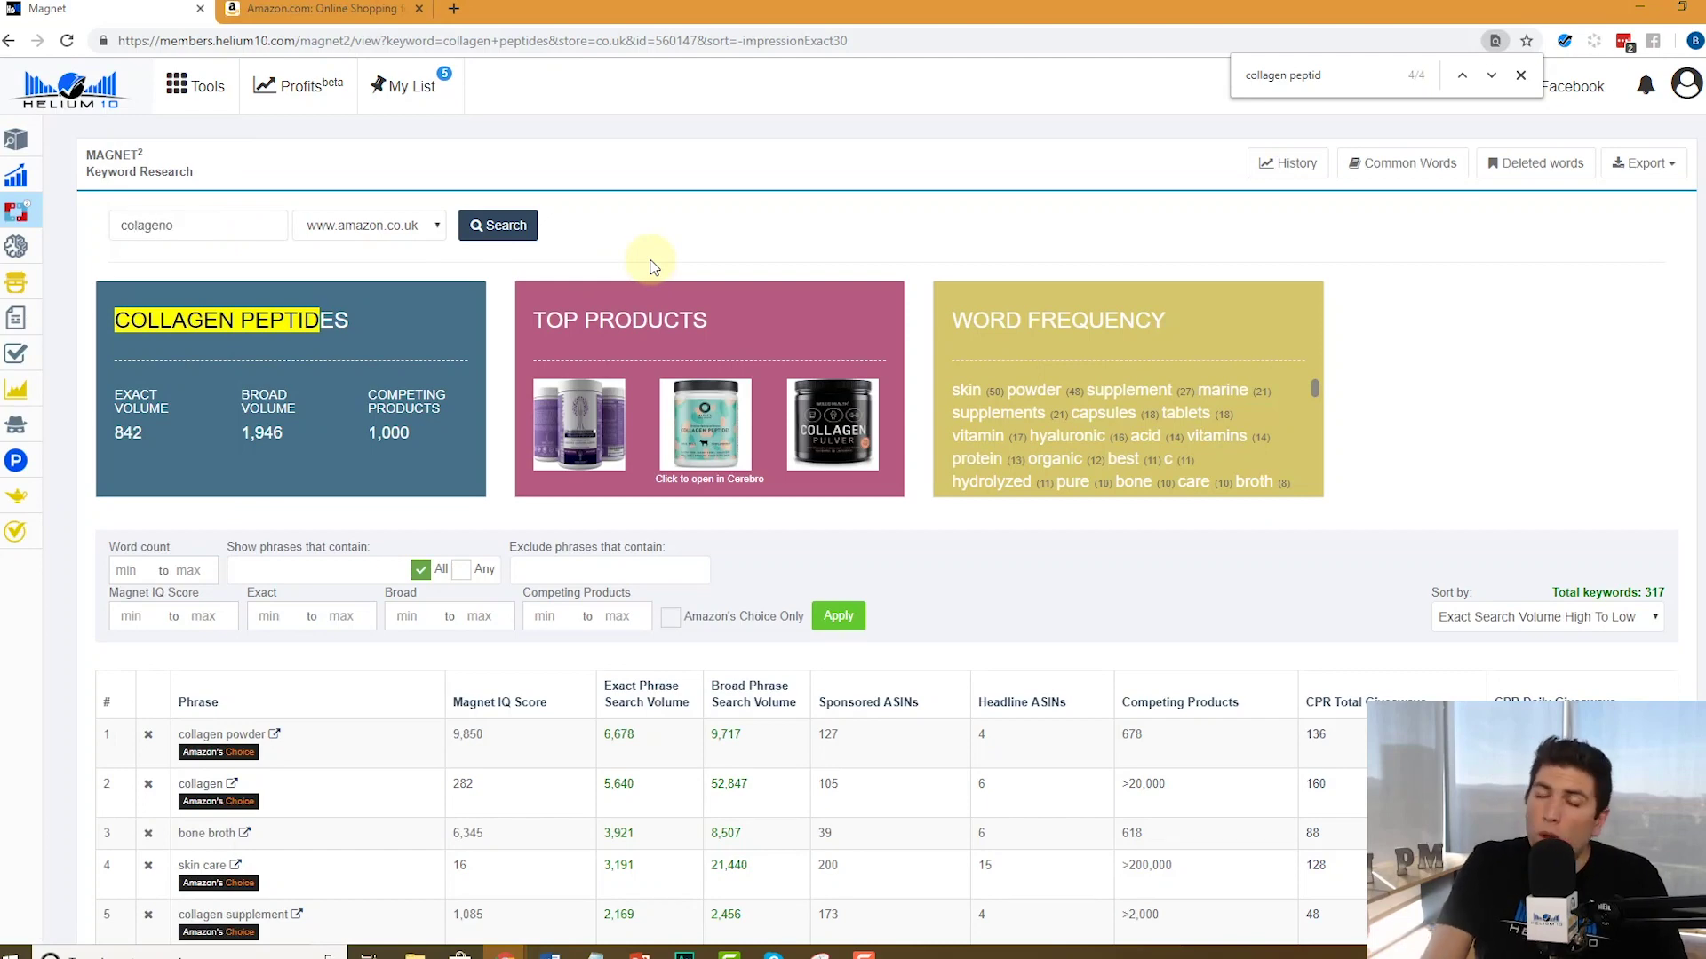
left_click(417, 227)
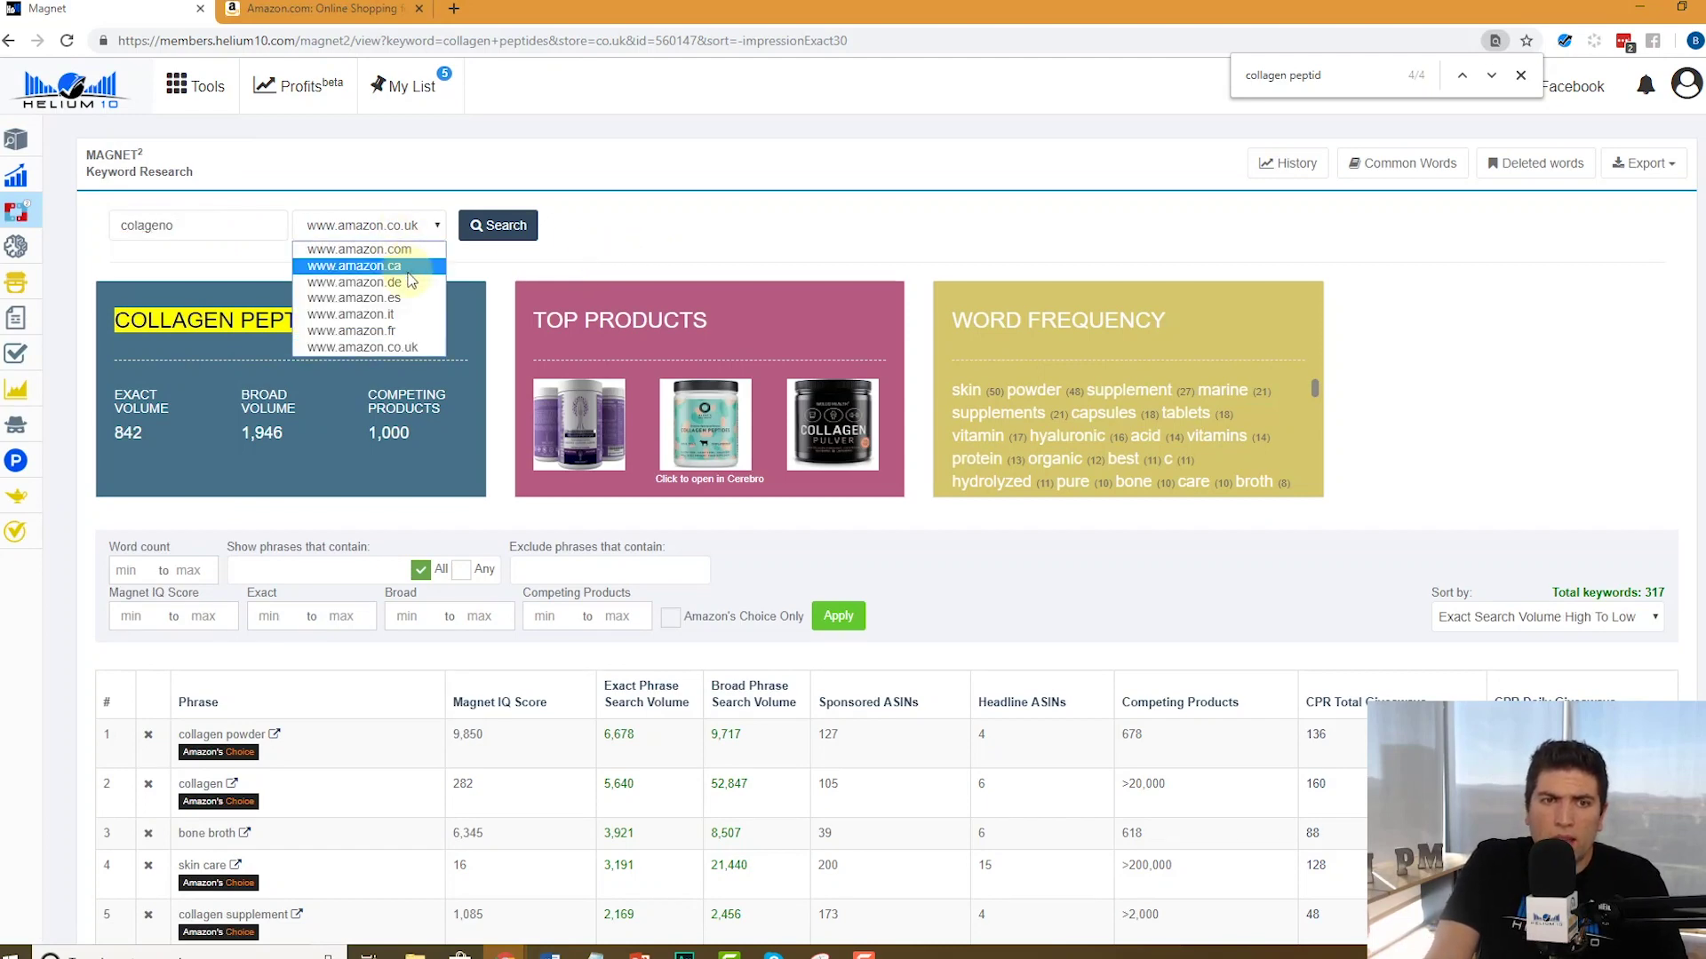
left_click(404, 299)
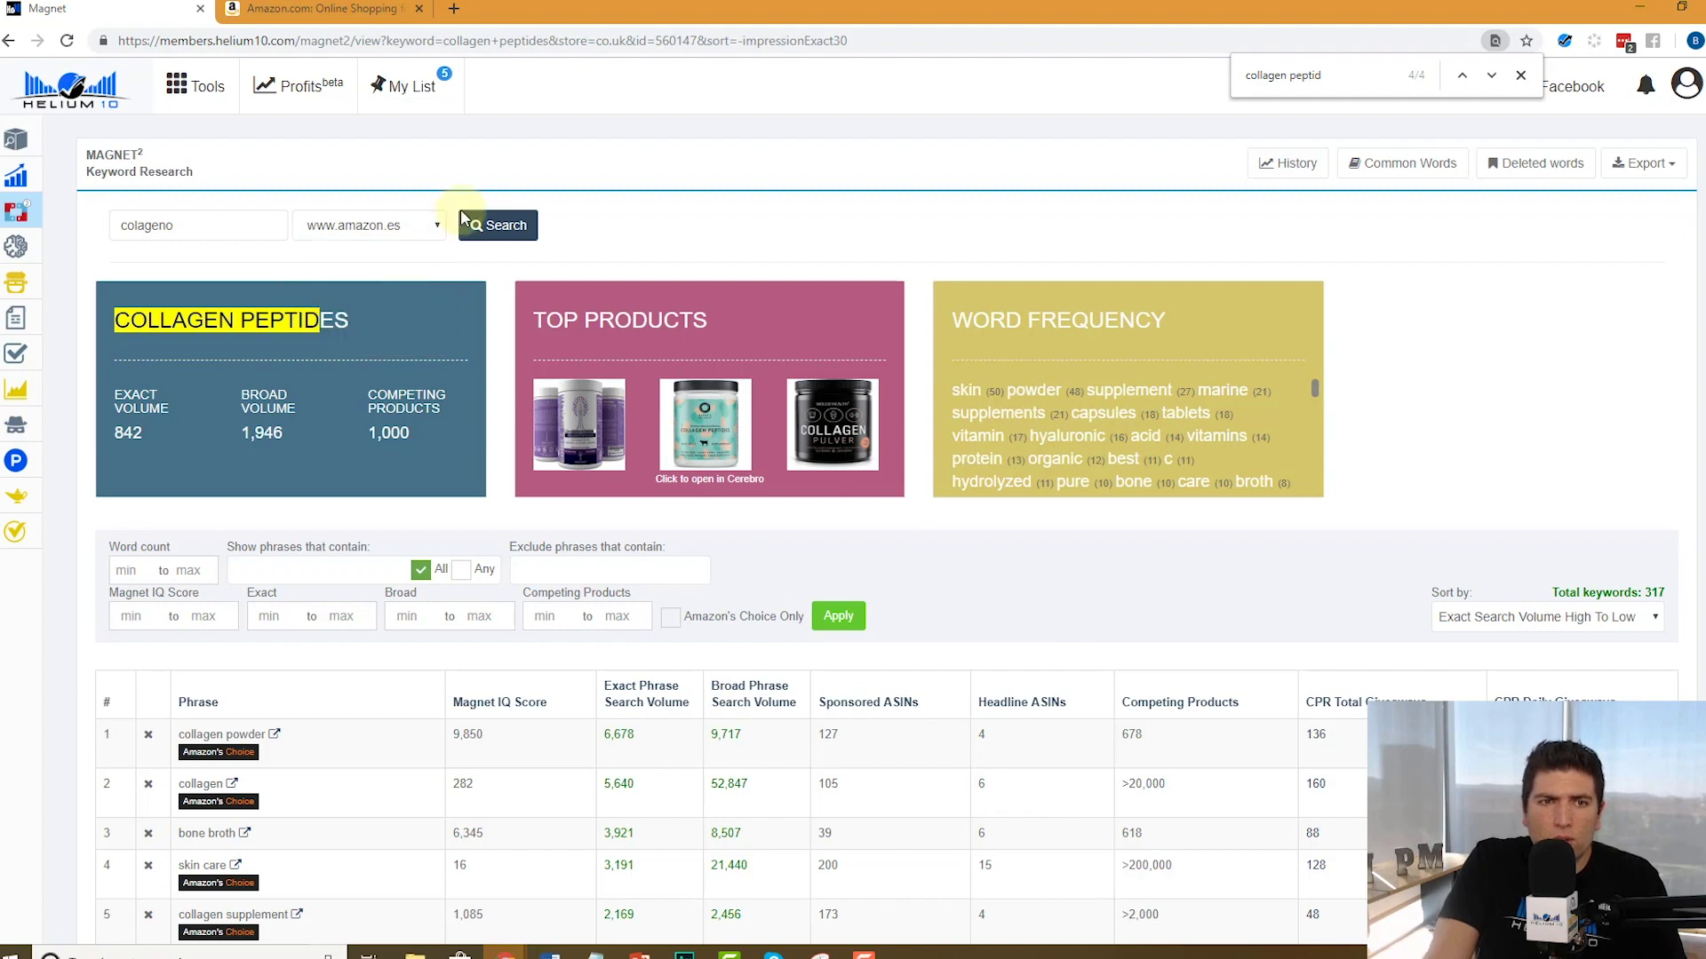
left_click(497, 224)
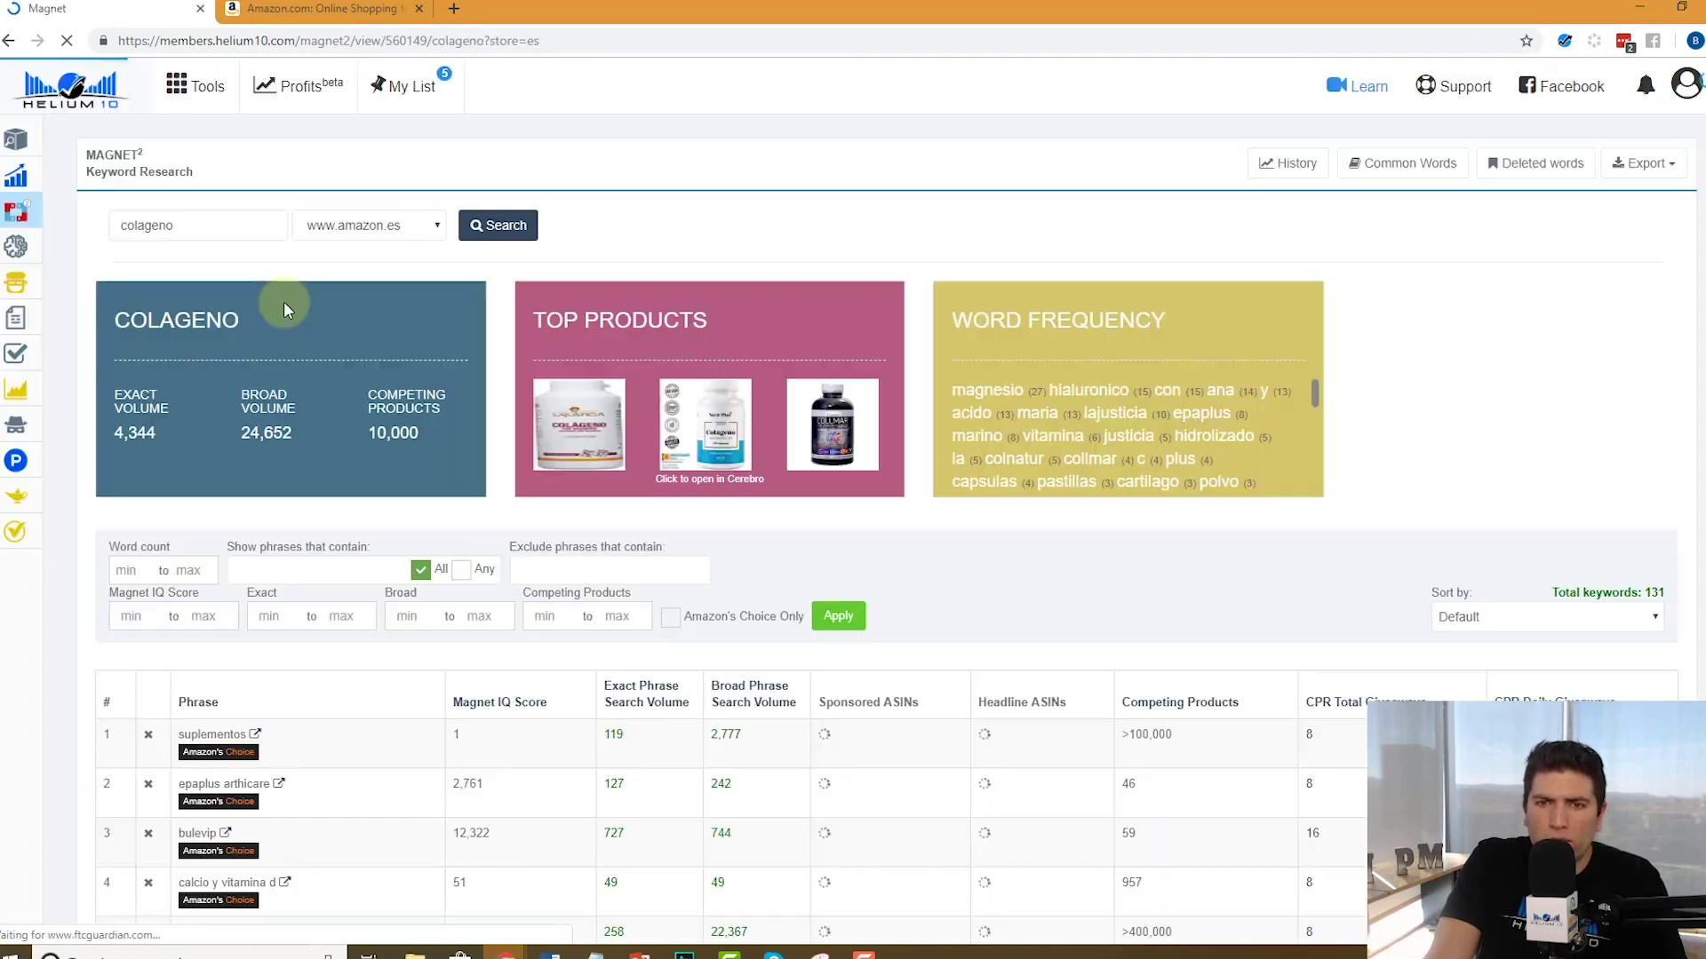
scroll(1649, 608, "down", 2)
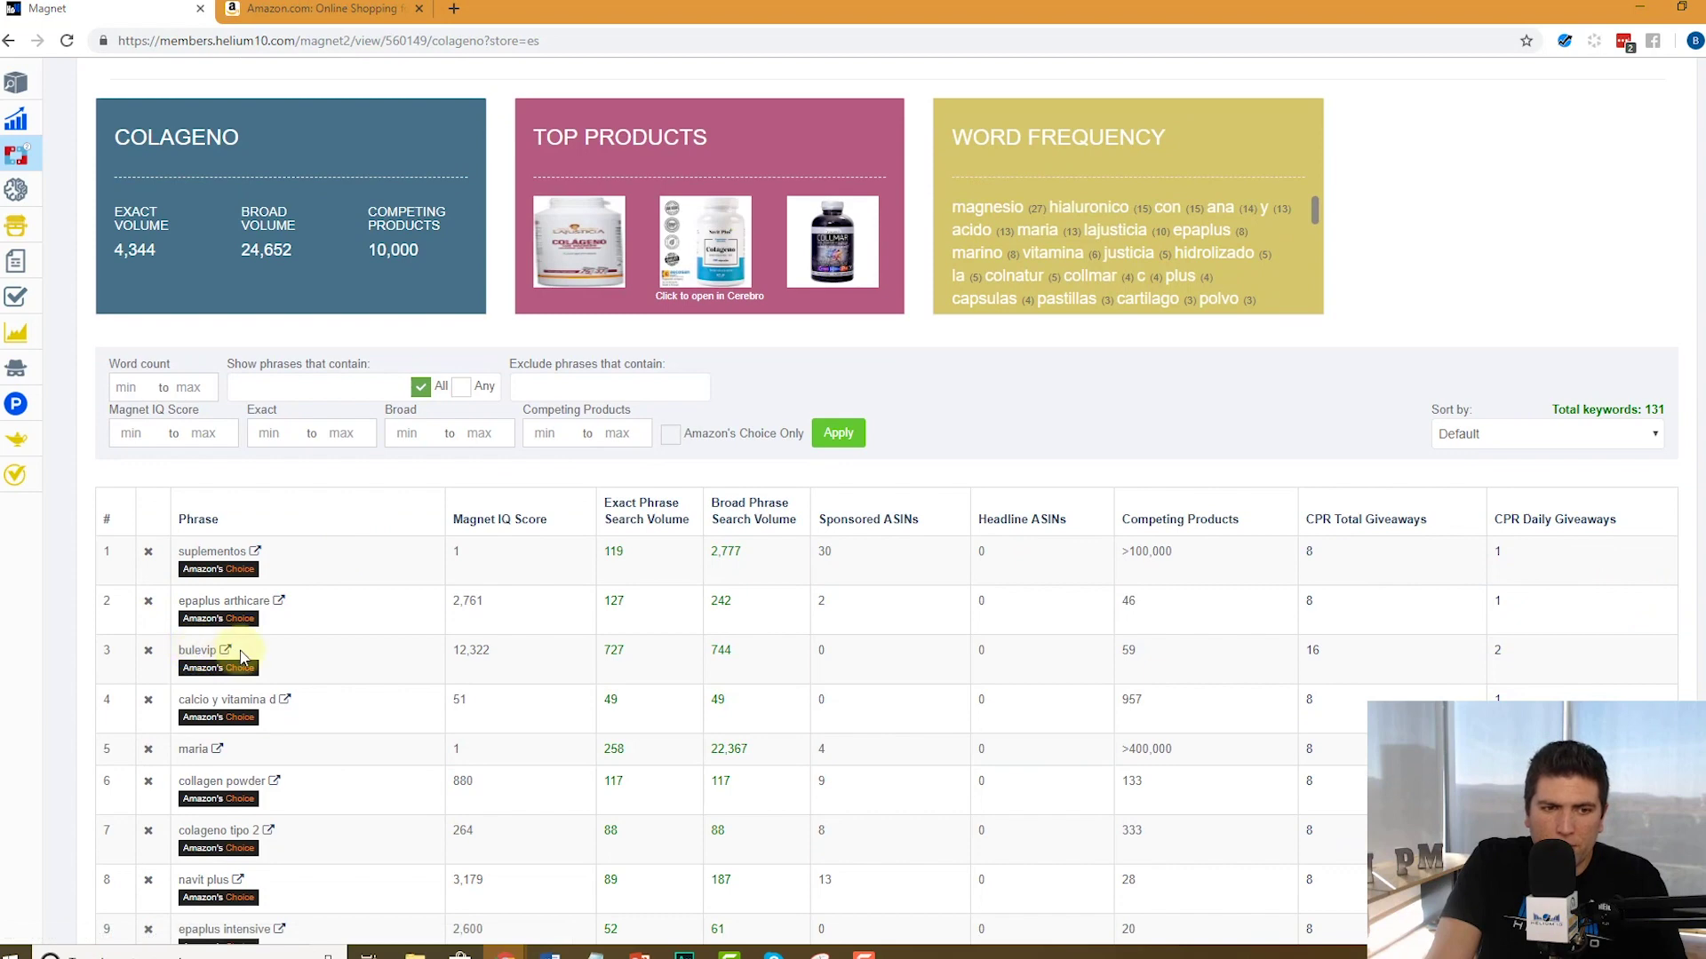
scroll(237, 549, "down", 4)
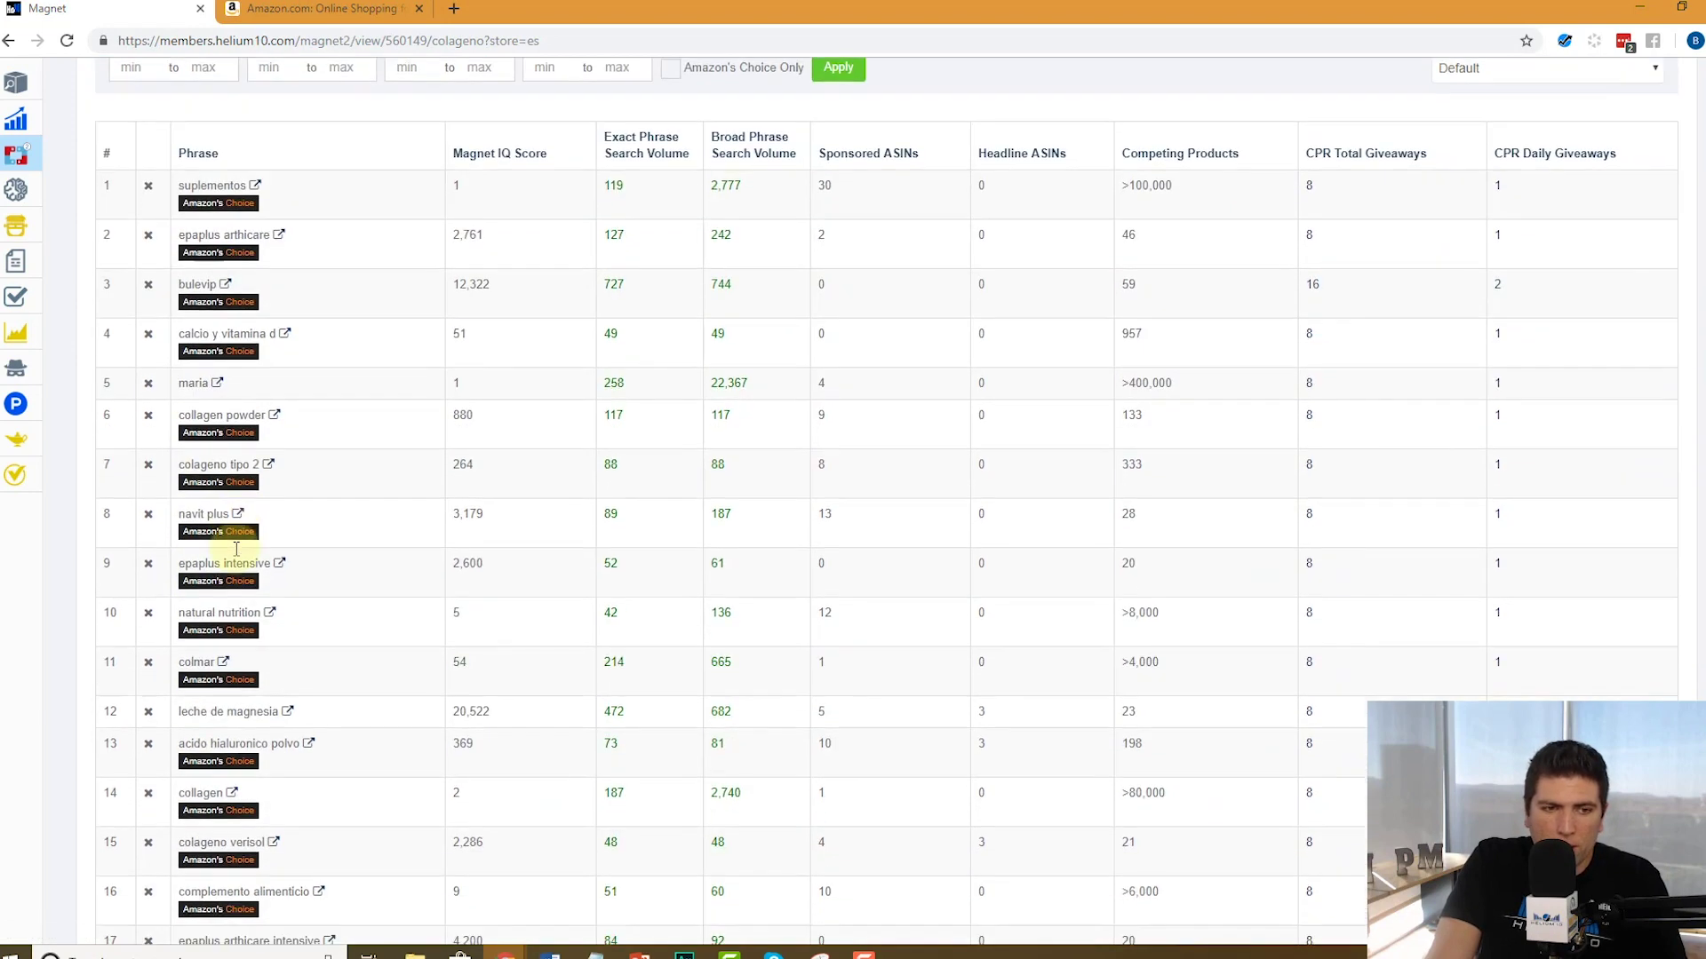
scroll(377, 647, "down", 2)
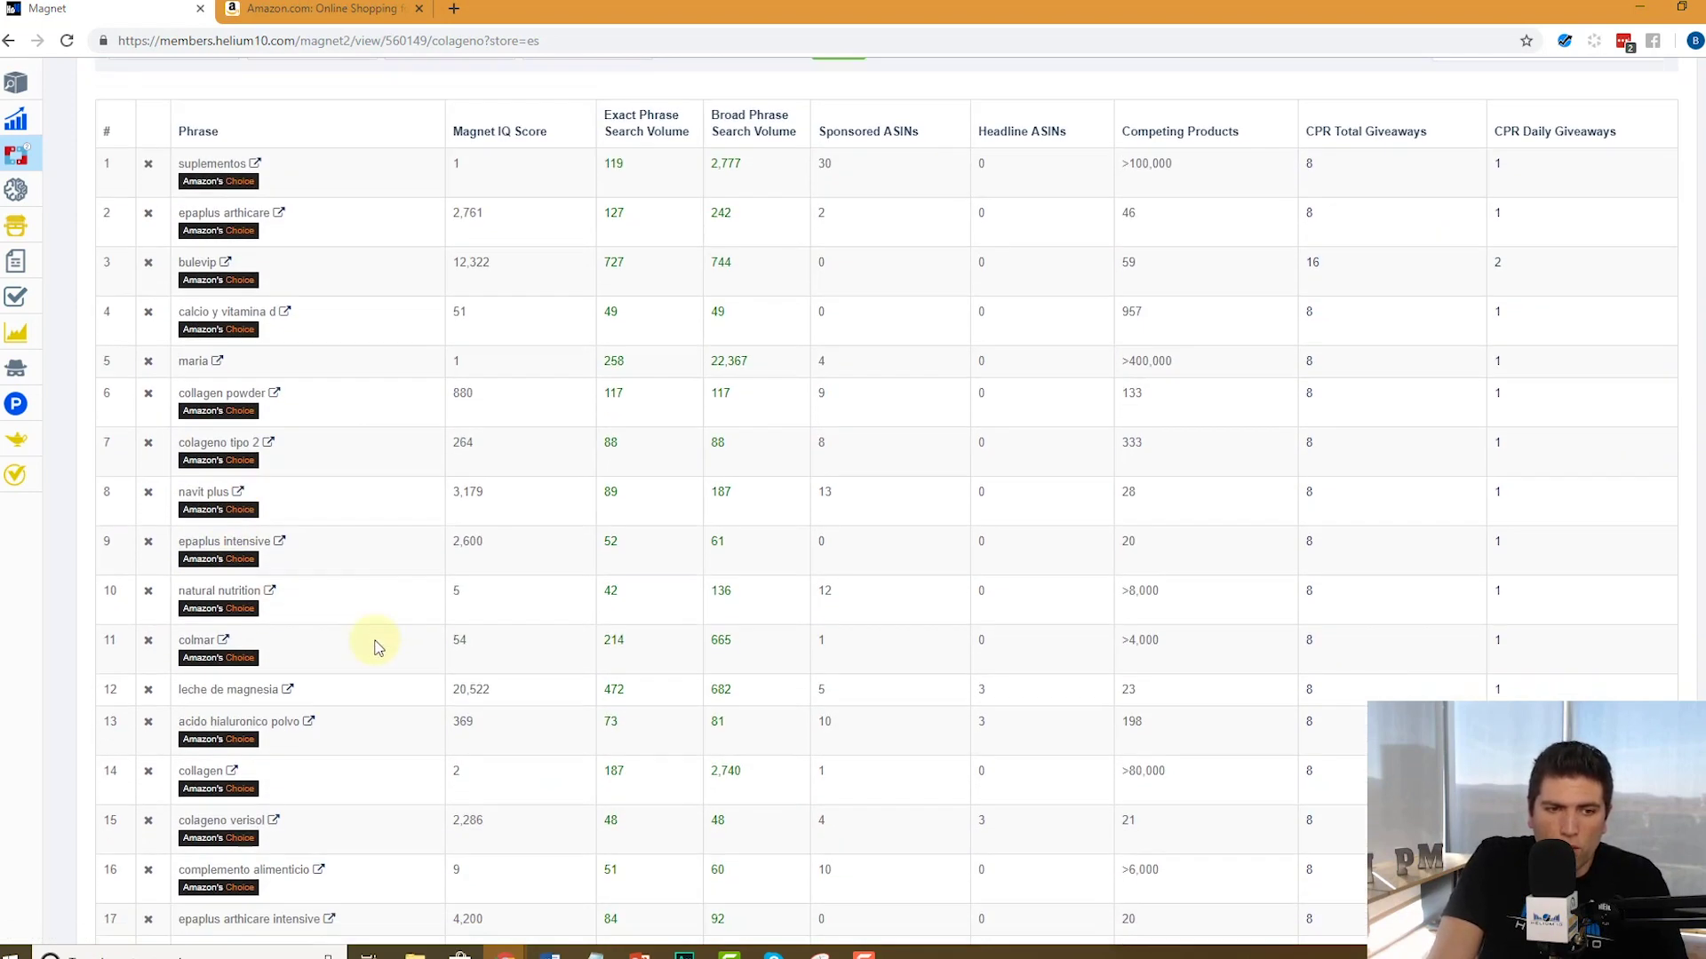
double_click(200, 610)
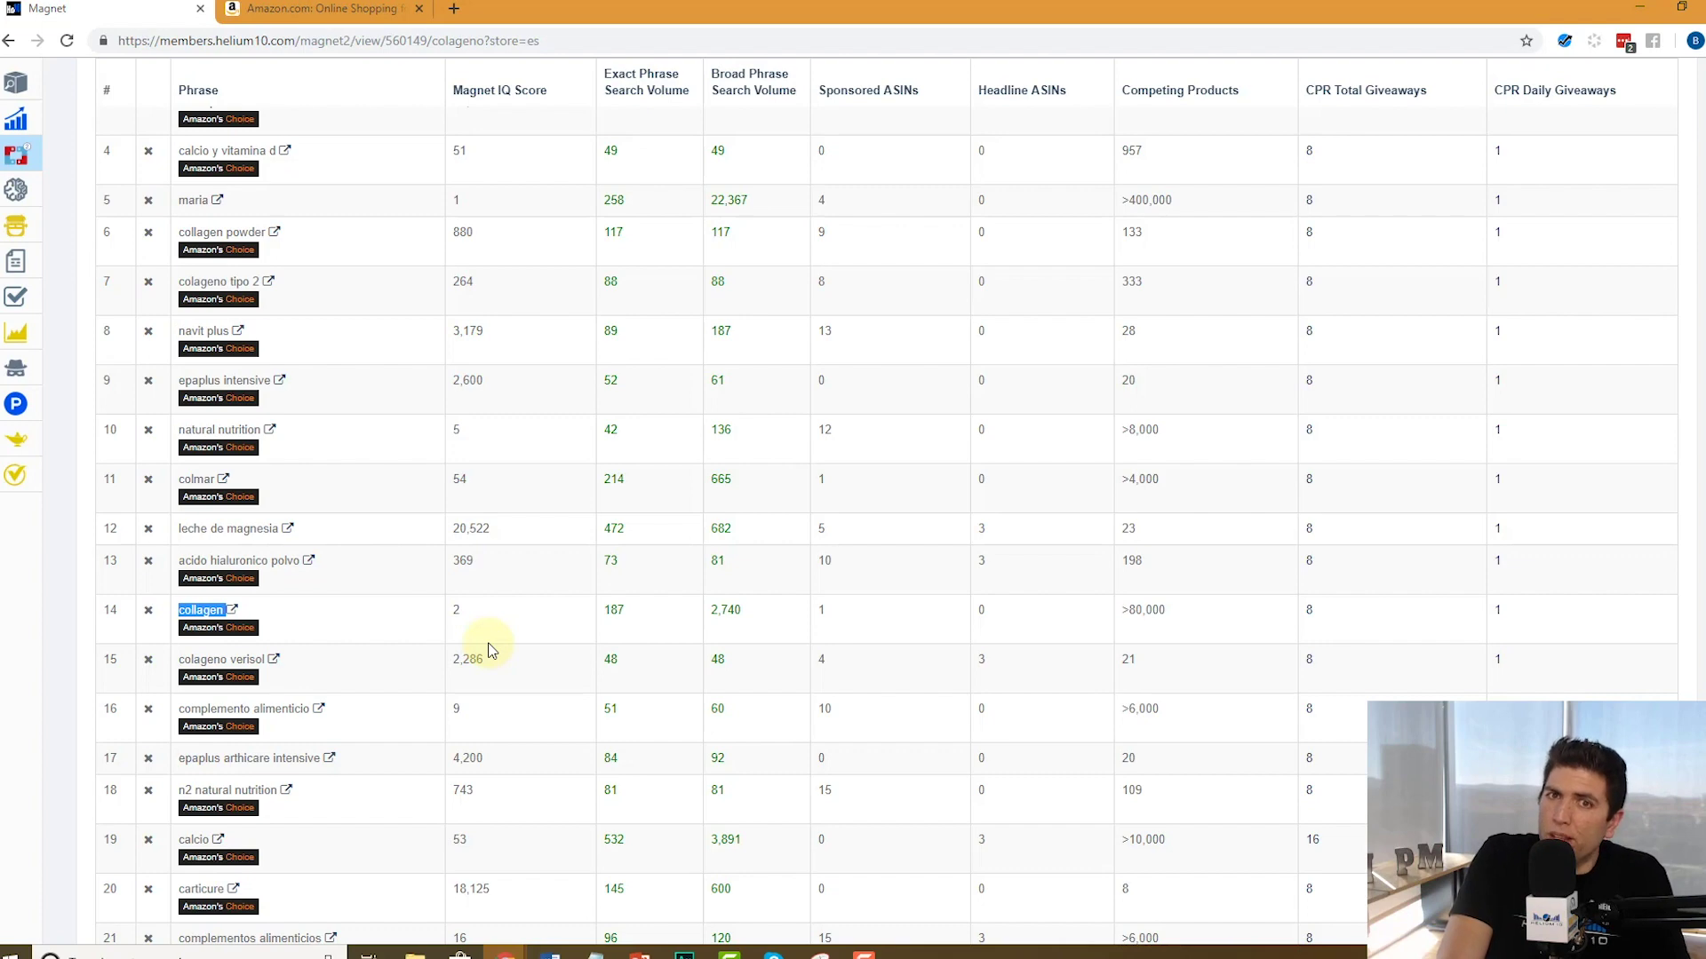
scroll(487, 650, "down", 3)
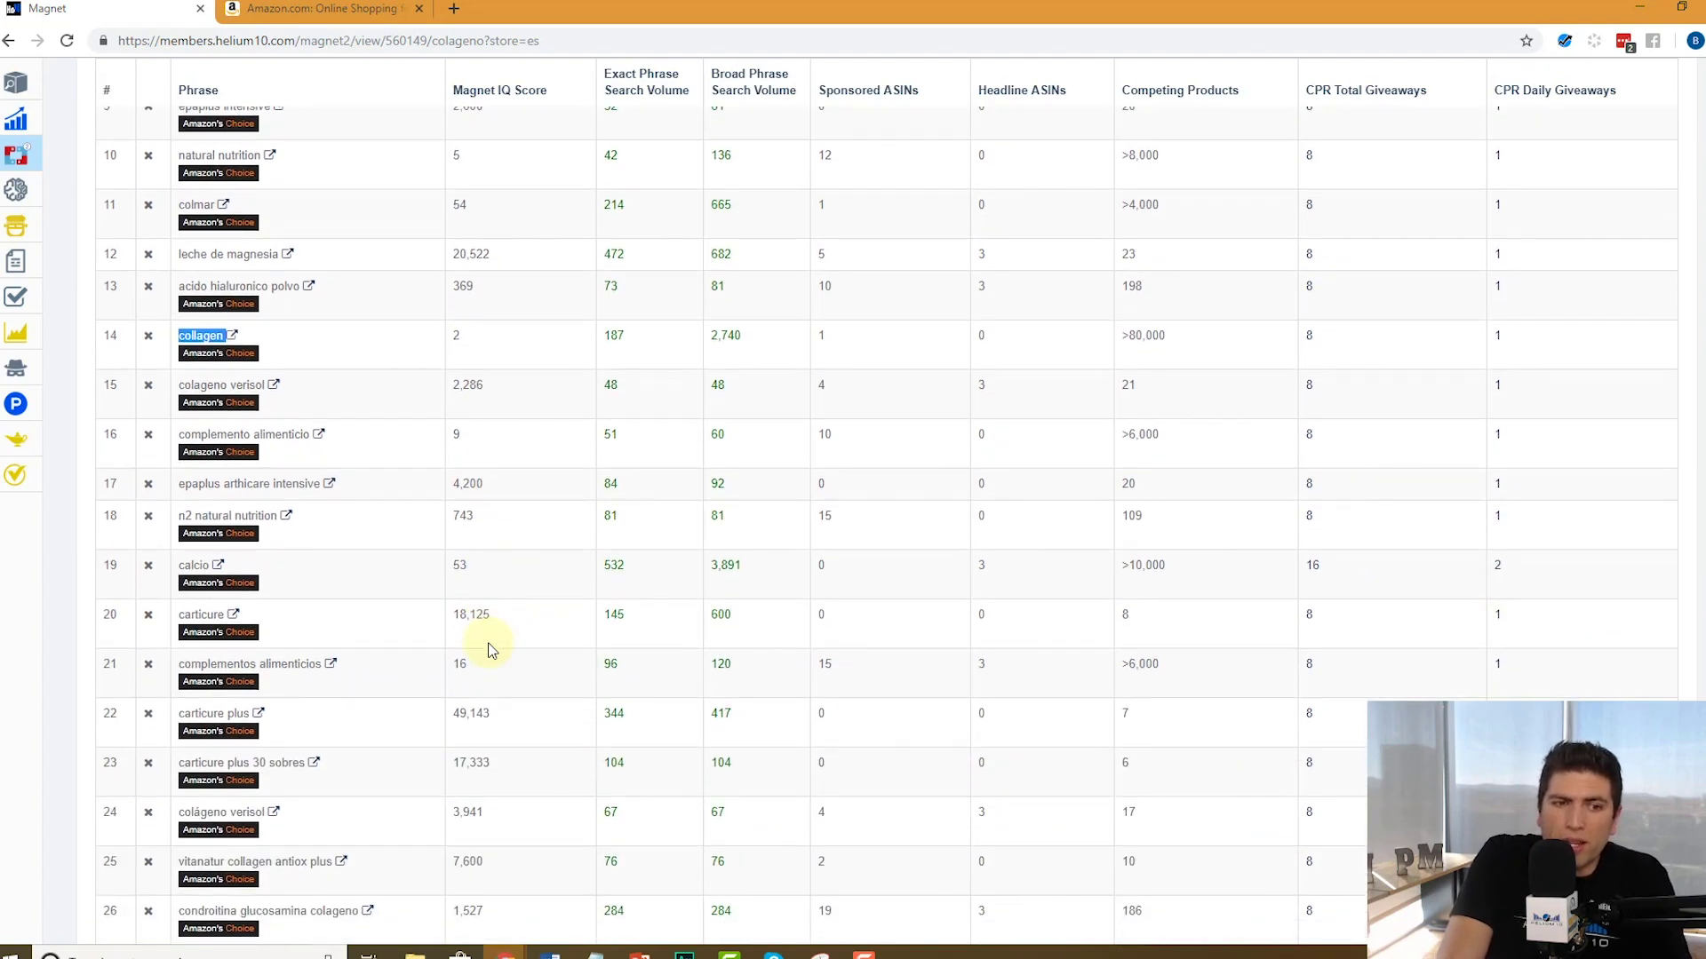
double_click(191, 567)
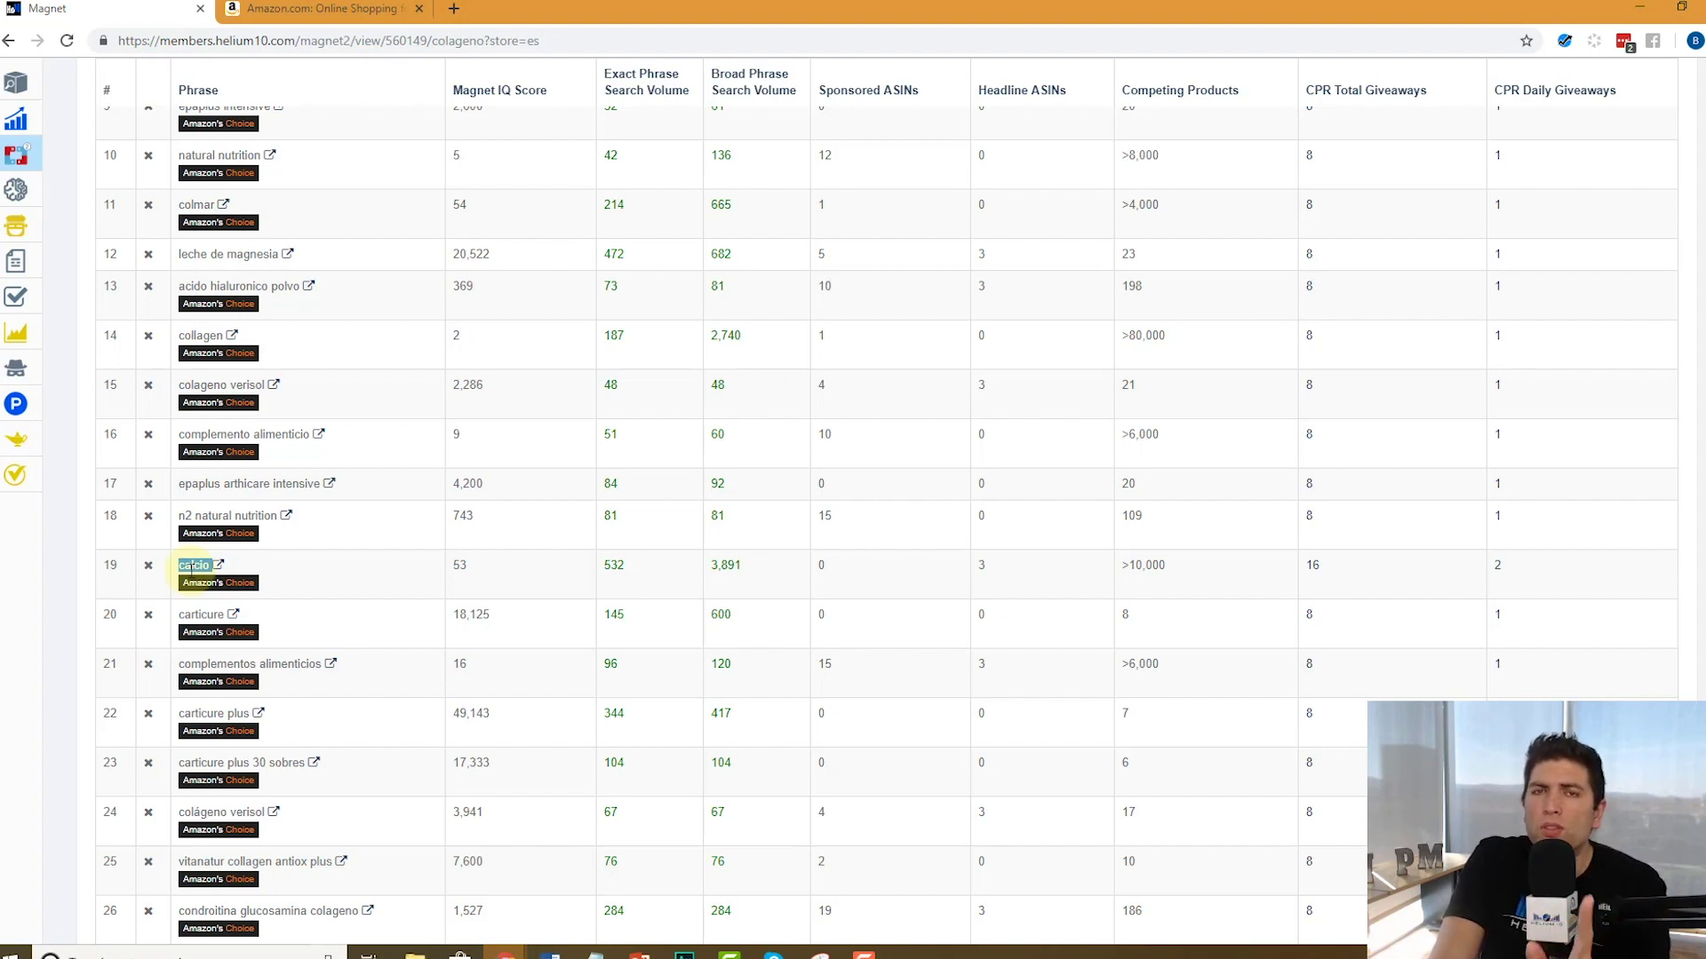
scroll(191, 568, "down", 1)
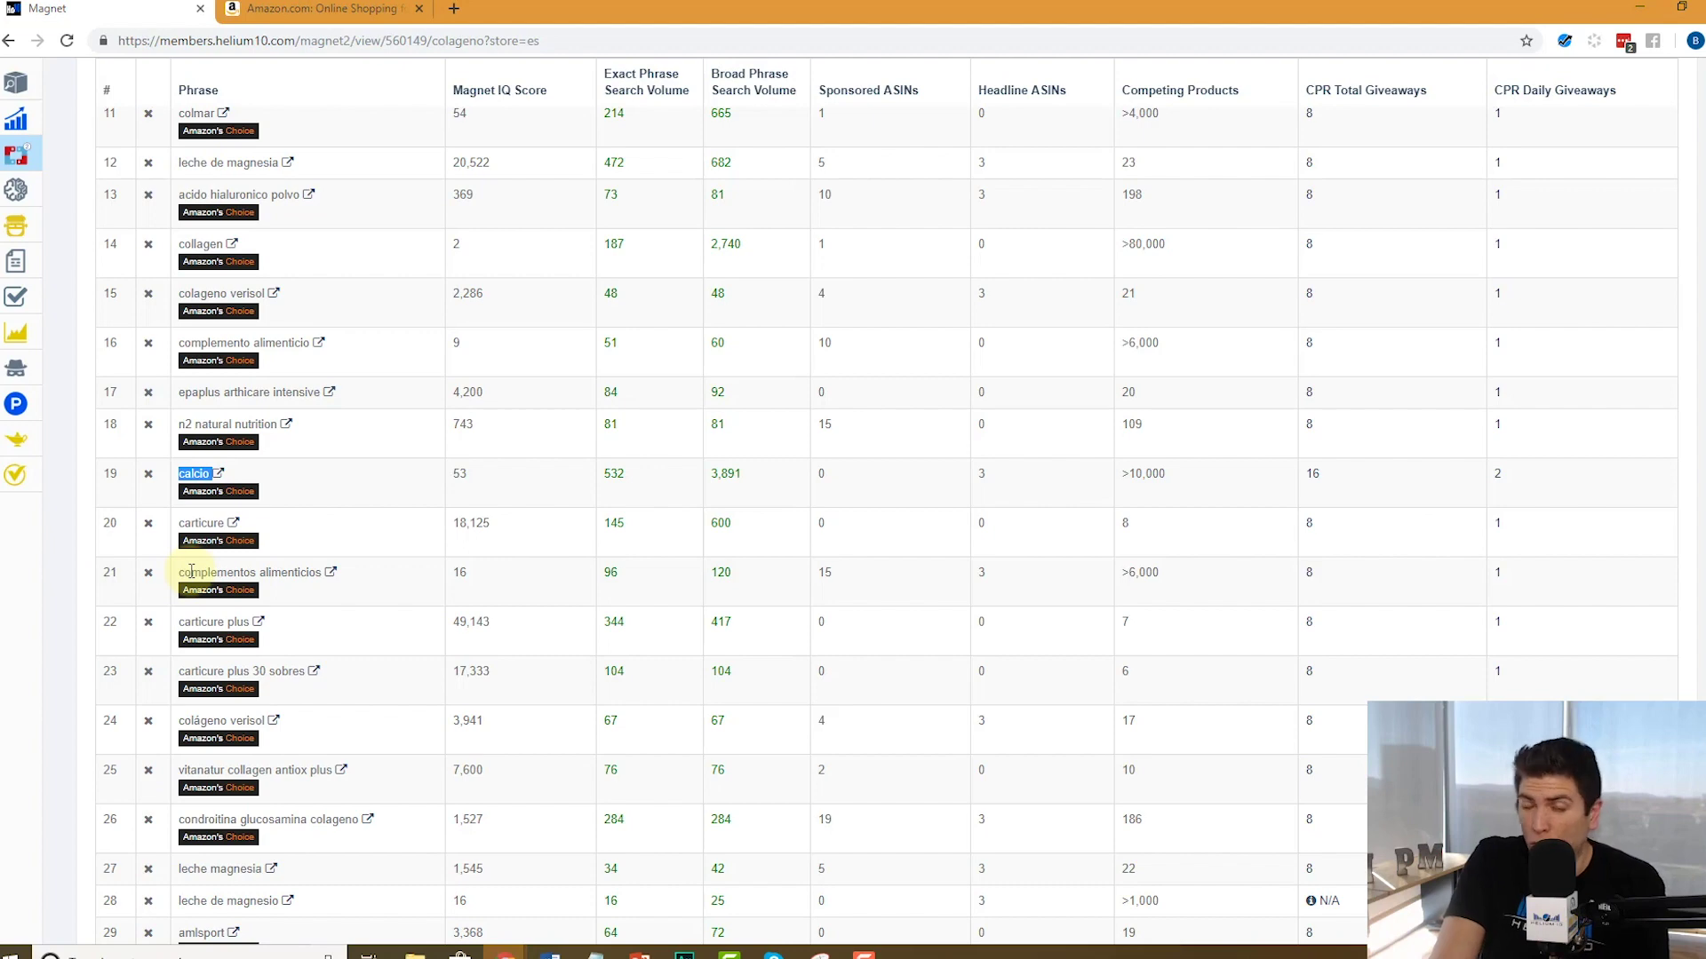
scroll(191, 573, "up", 12)
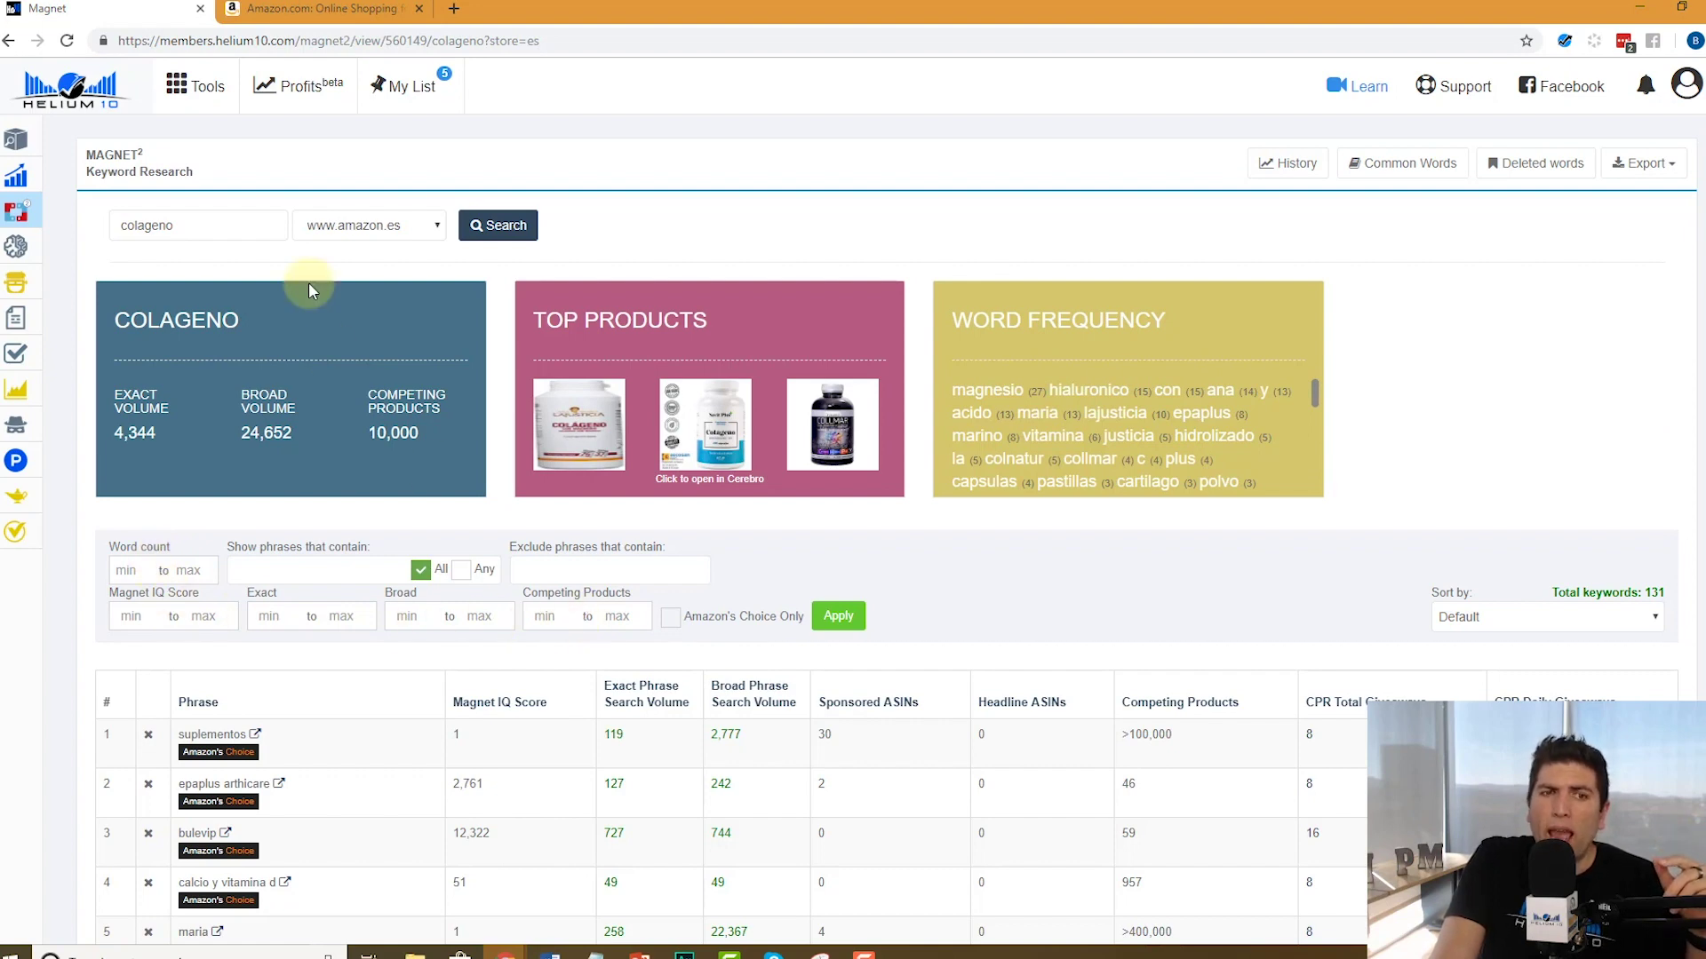
- Show the Amazon marketplace list for the 'colageno' search in Magnet
left_click(427, 227)
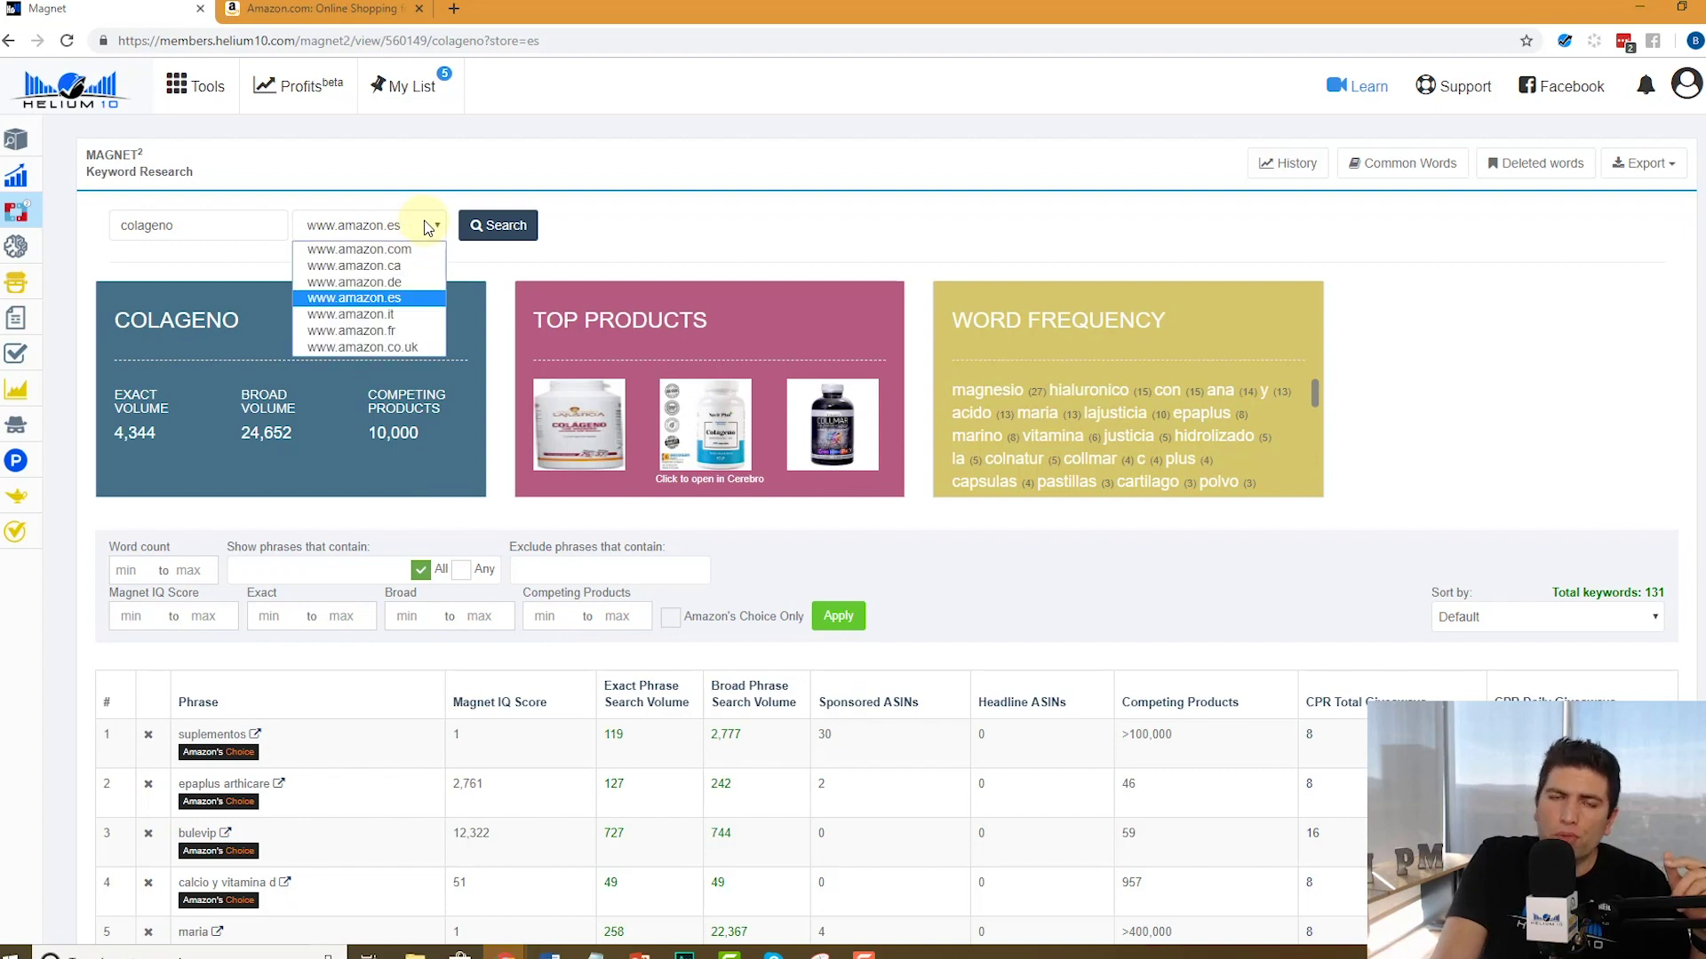